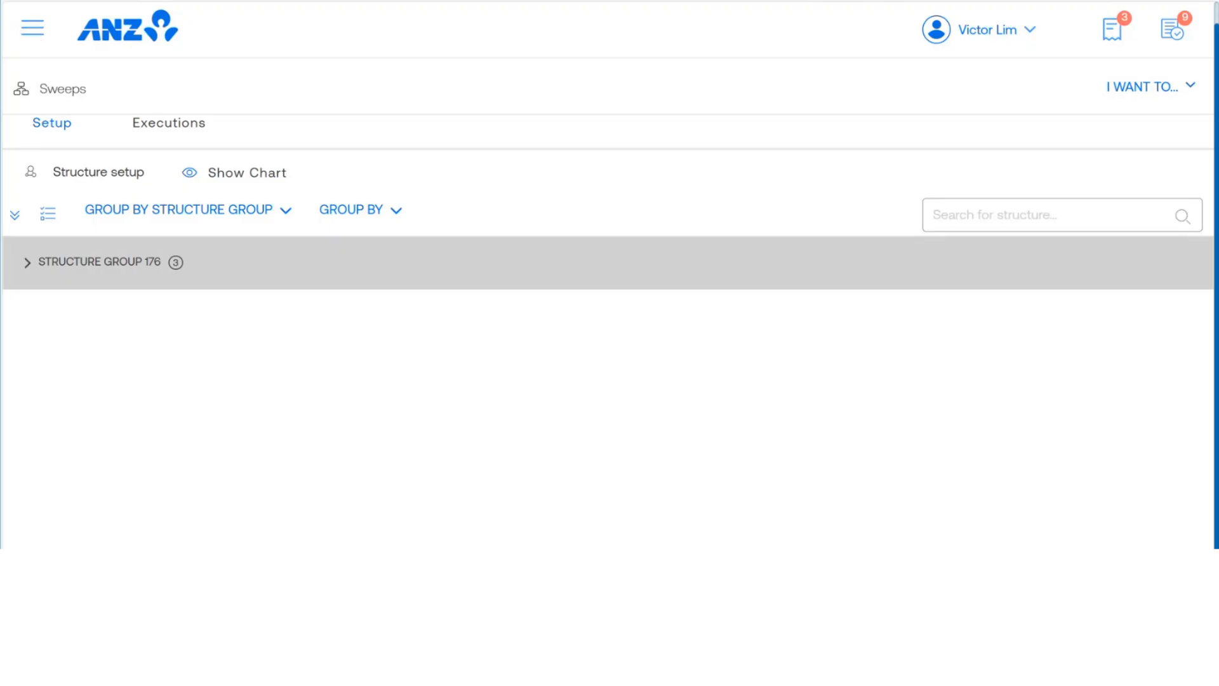
pyautogui.click(32, 28)
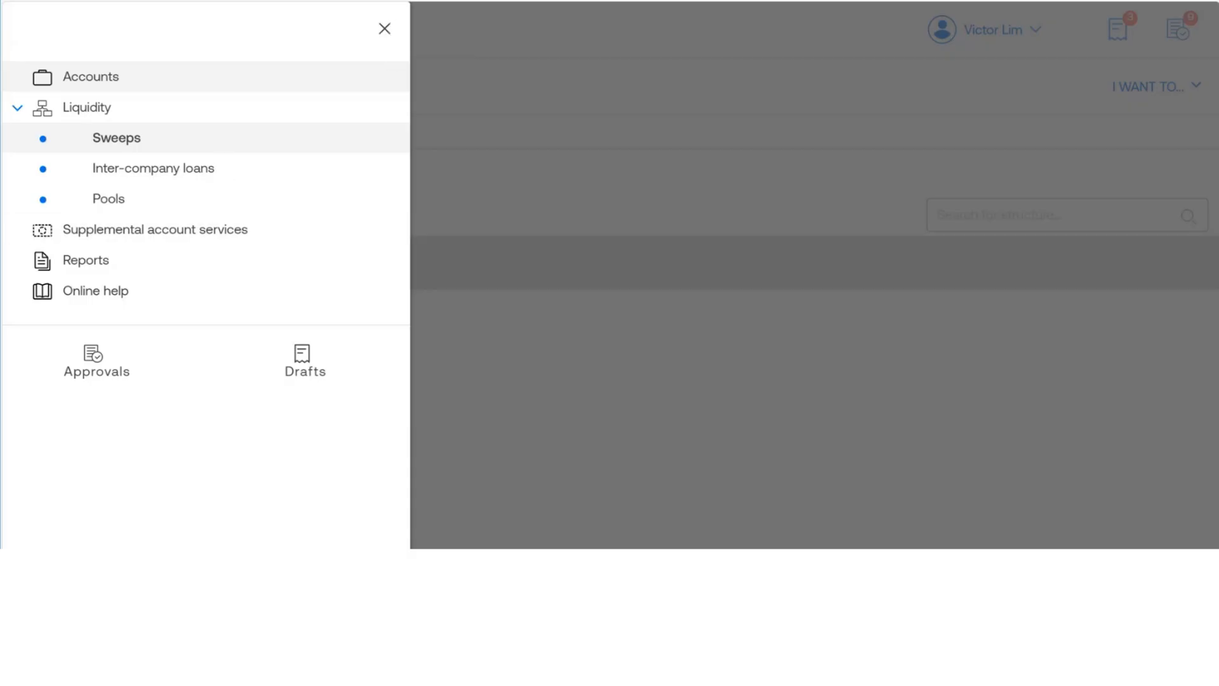
pyautogui.click(384, 30)
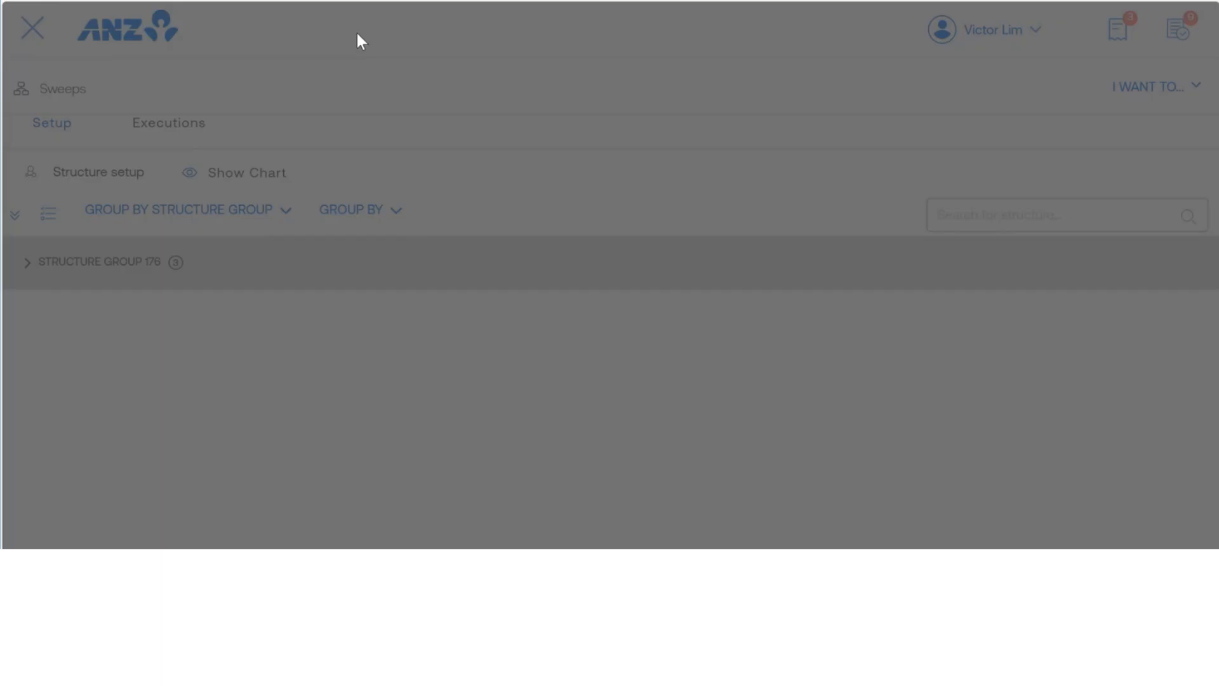
pyautogui.click(32, 28)
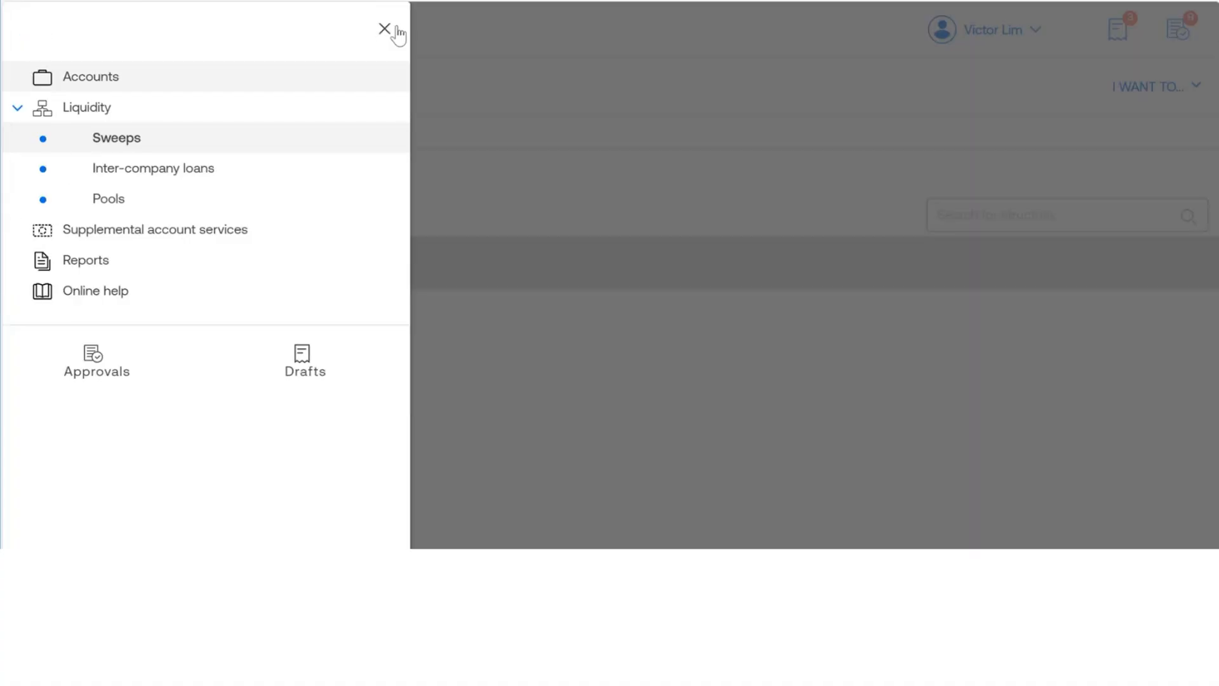
pyautogui.click(386, 31)
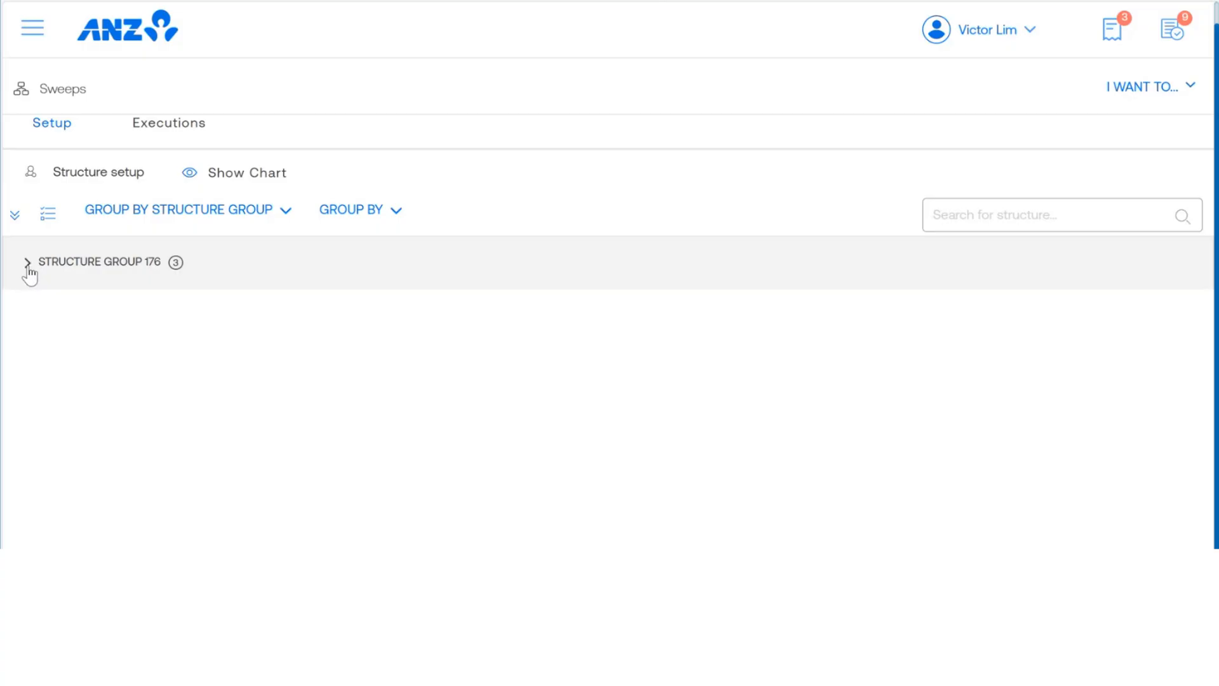
# Step: Open the Sweeps setup page under Liquidity and expand Structure Group 176
pyautogui.click(32, 27)
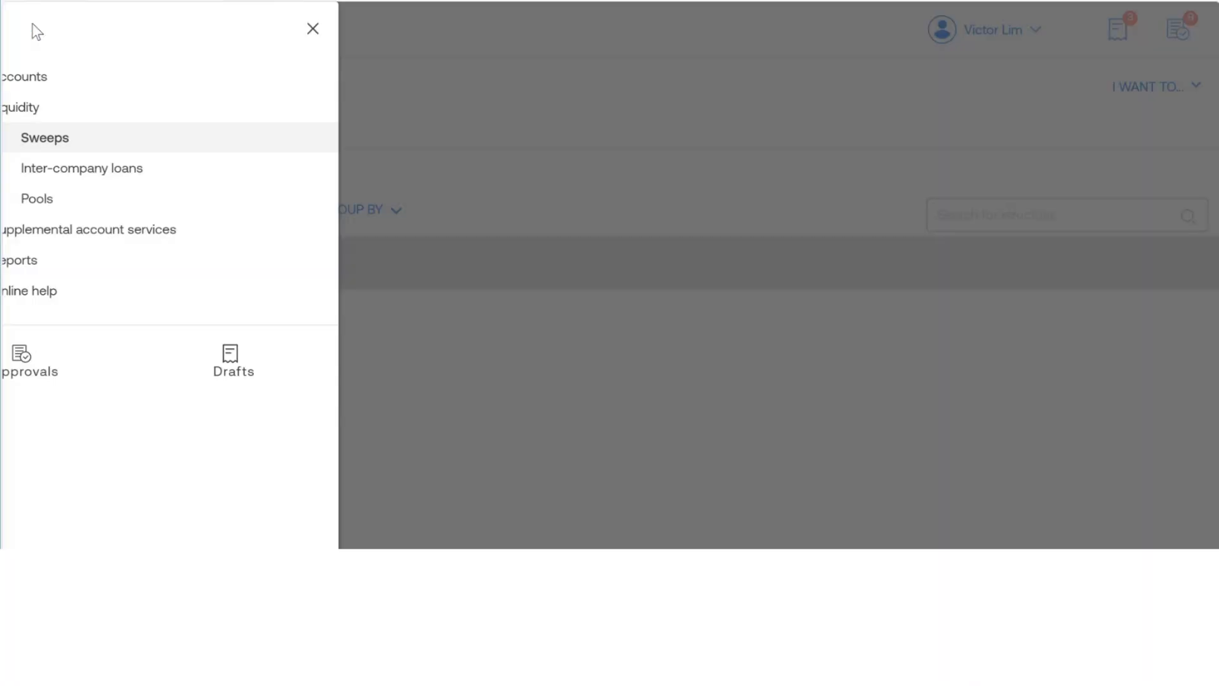
pyautogui.click(111, 141)
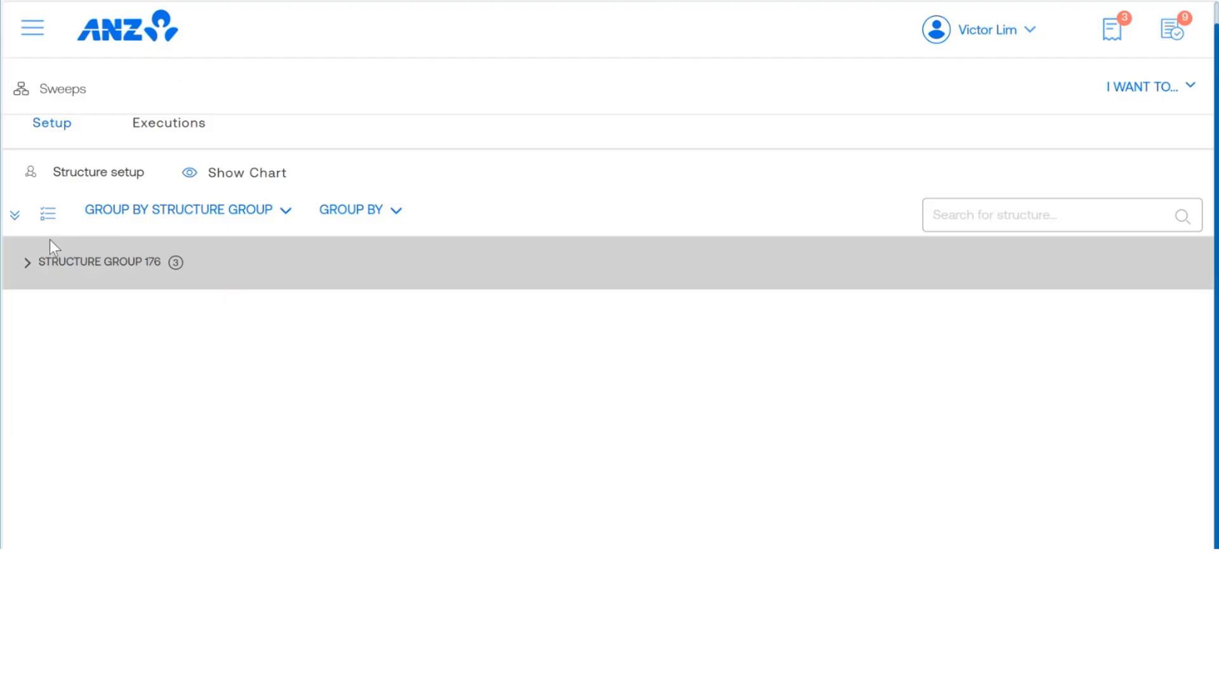
pyautogui.click(28, 267)
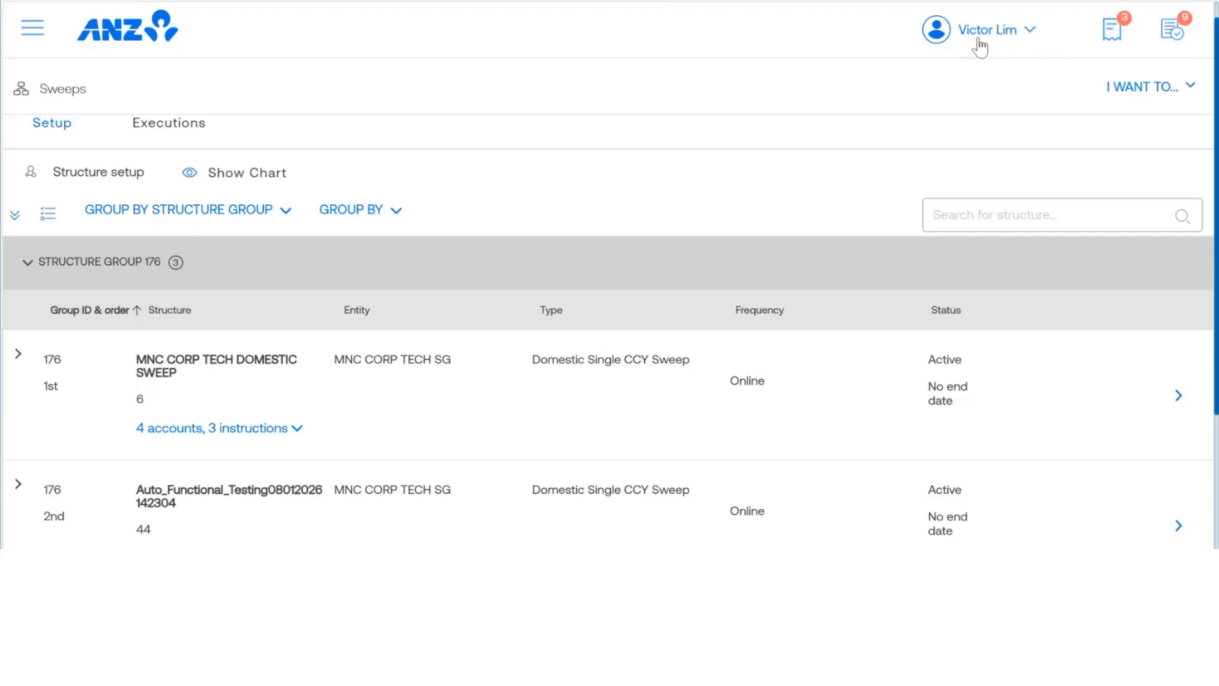
# Step: Review the language and region preferences and the user's profile details
pyautogui.click(1031, 33)
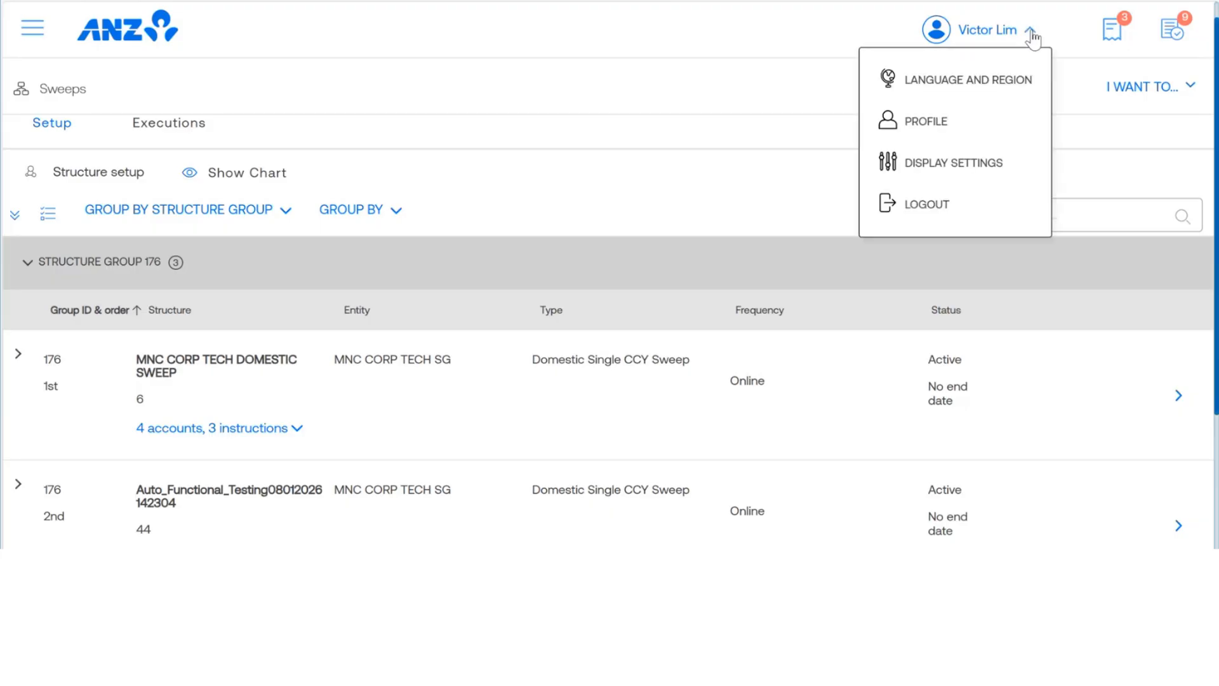
pyautogui.click(927, 83)
pyautogui.scroll(-2, 321, 168)
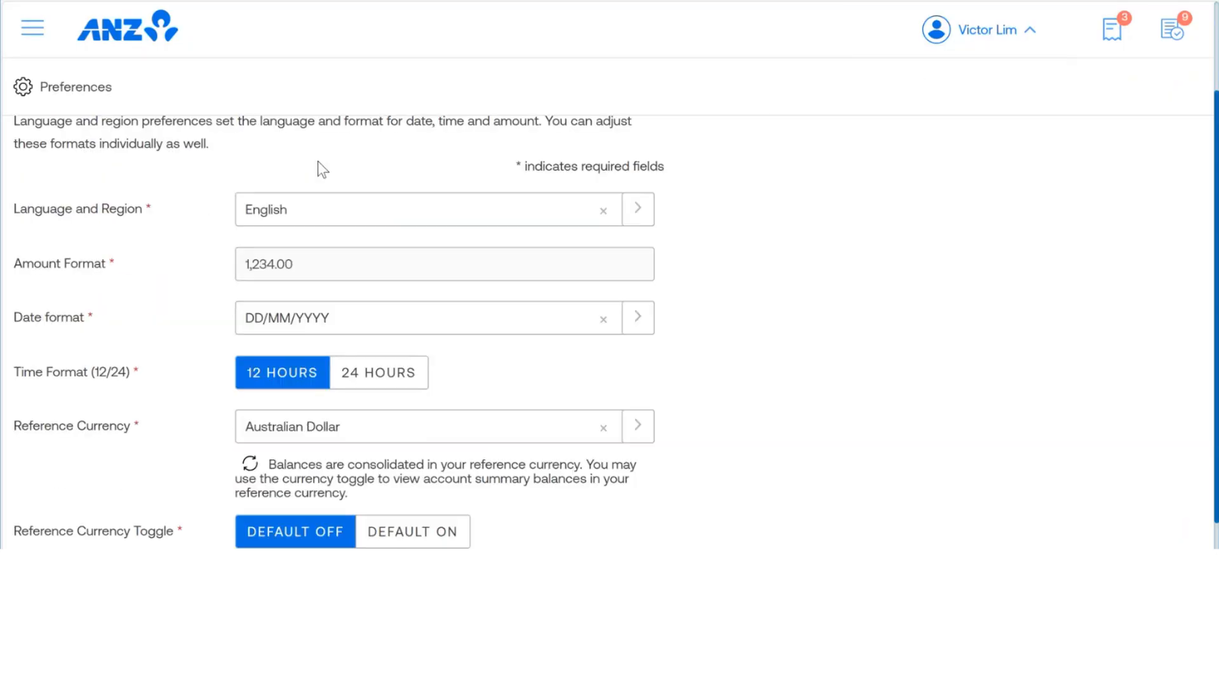
pyautogui.scroll(-1, 315, 172)
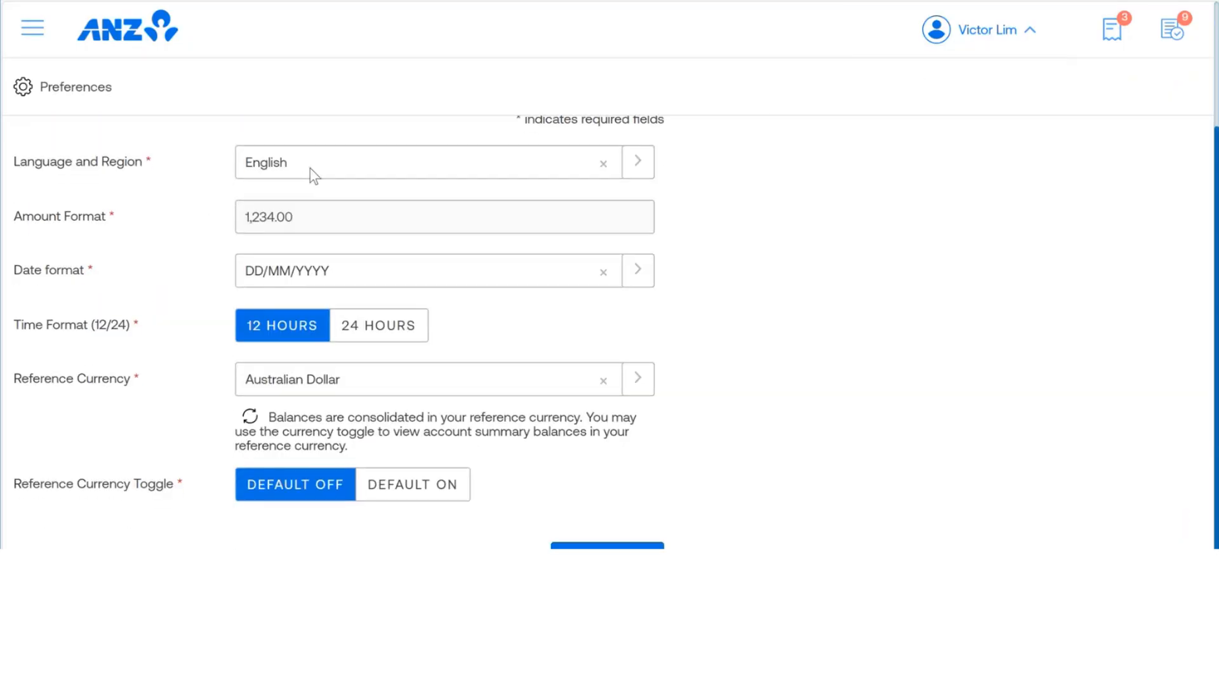
pyautogui.scroll(3, 233, 173)
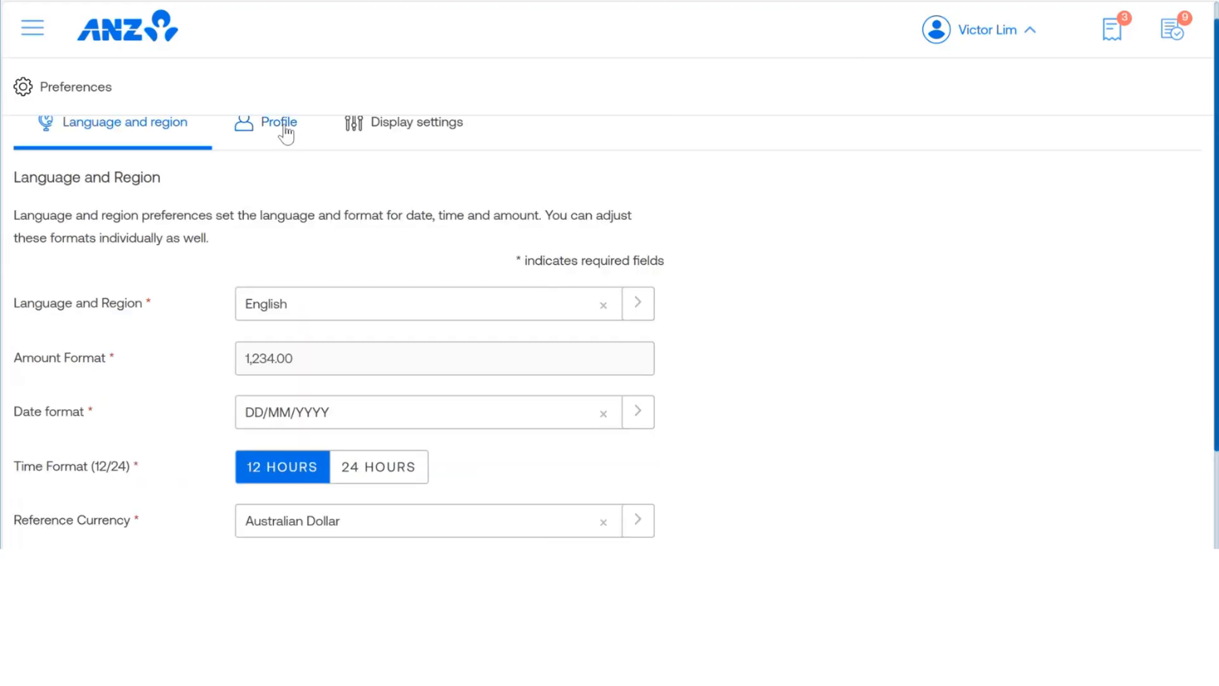
pyautogui.click(284, 127)
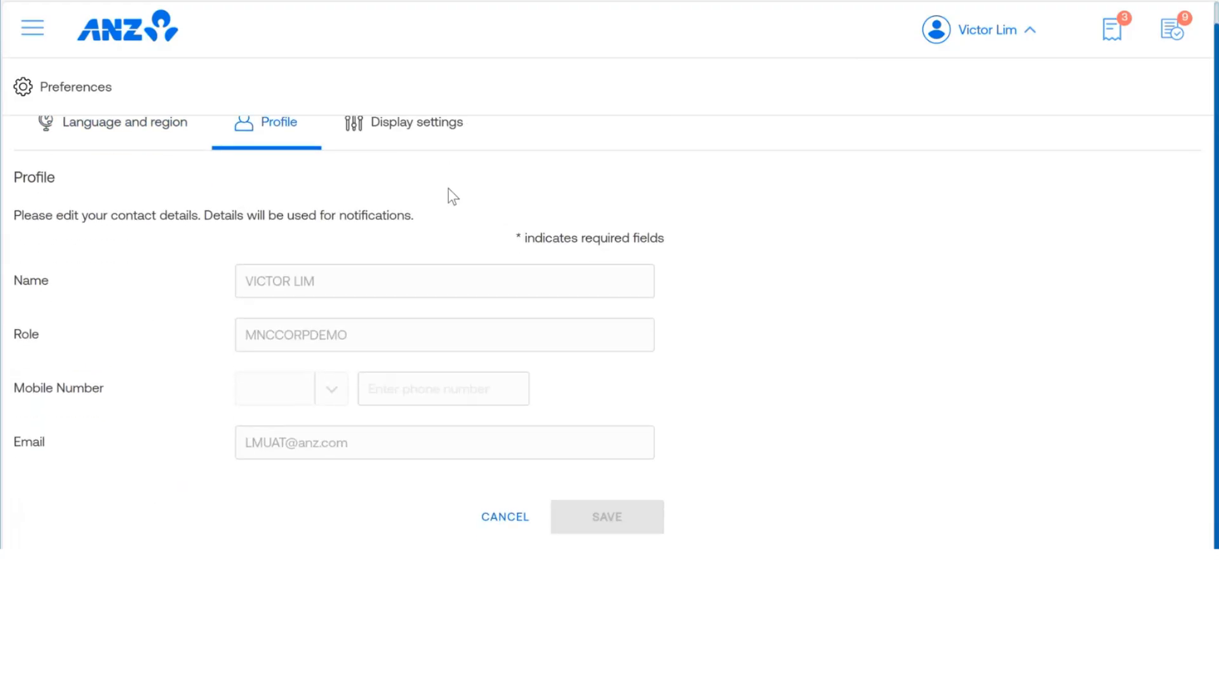
# Step: Set Pools as the dashboard that opens at each login and save the display settings
pyautogui.click(412, 134)
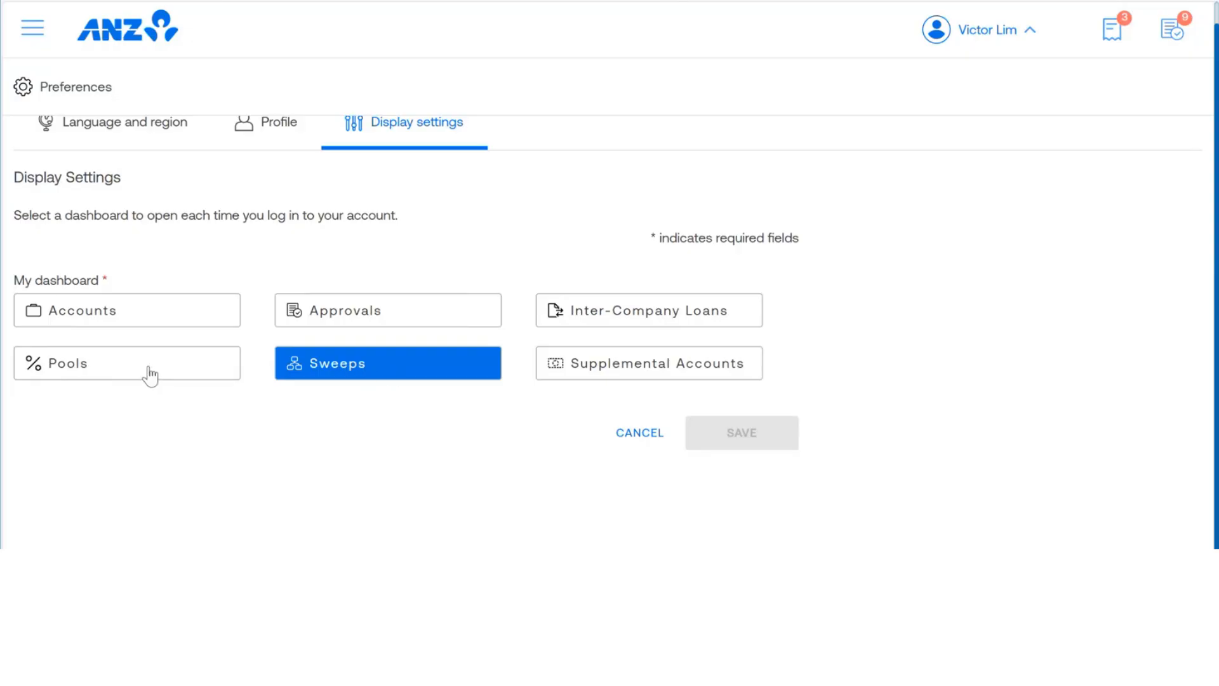
pyautogui.click(86, 368)
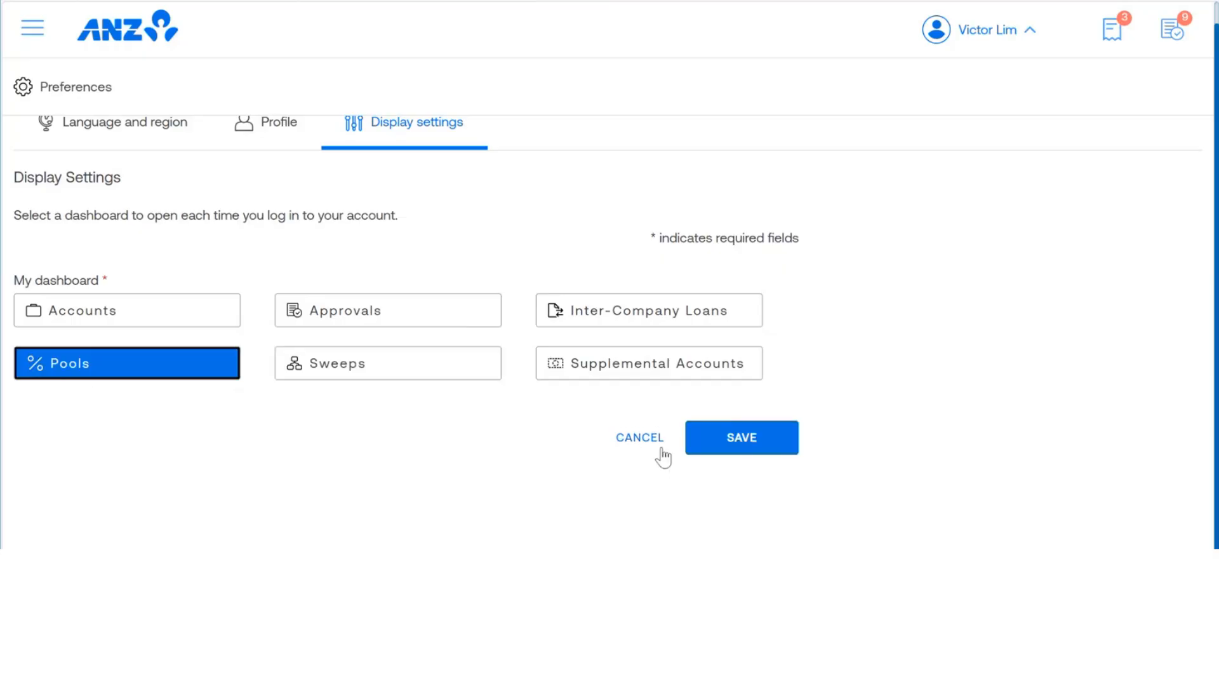
pyautogui.click(735, 448)
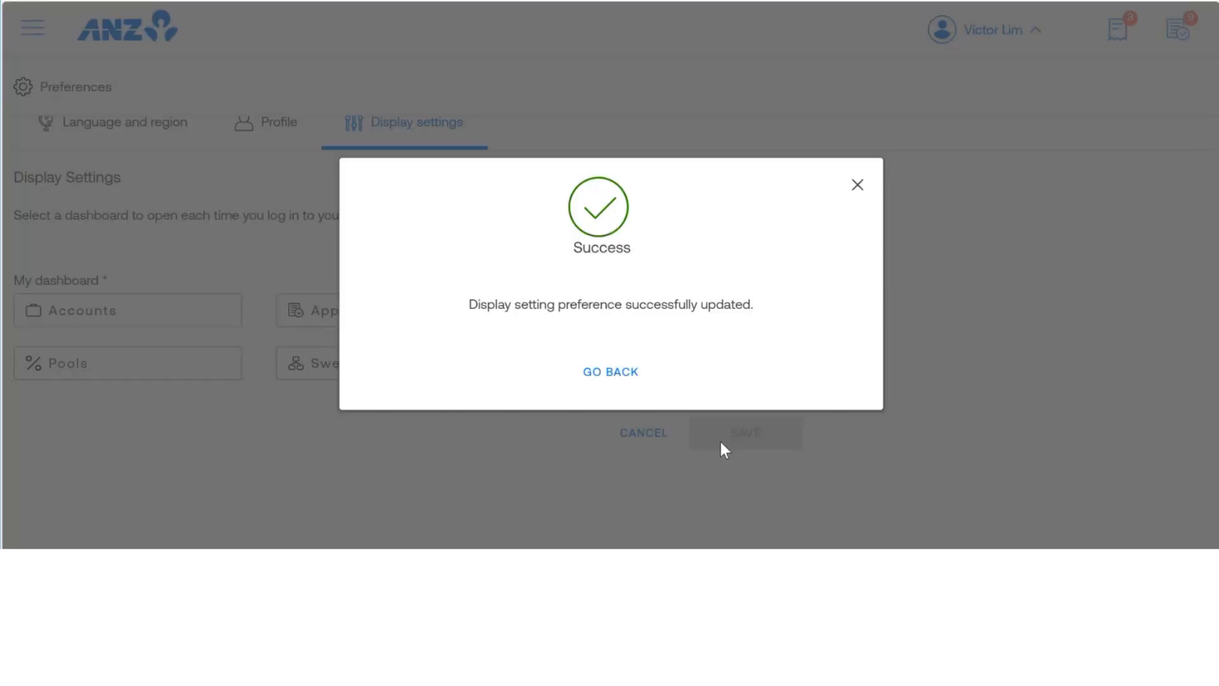
pyautogui.click(600, 376)
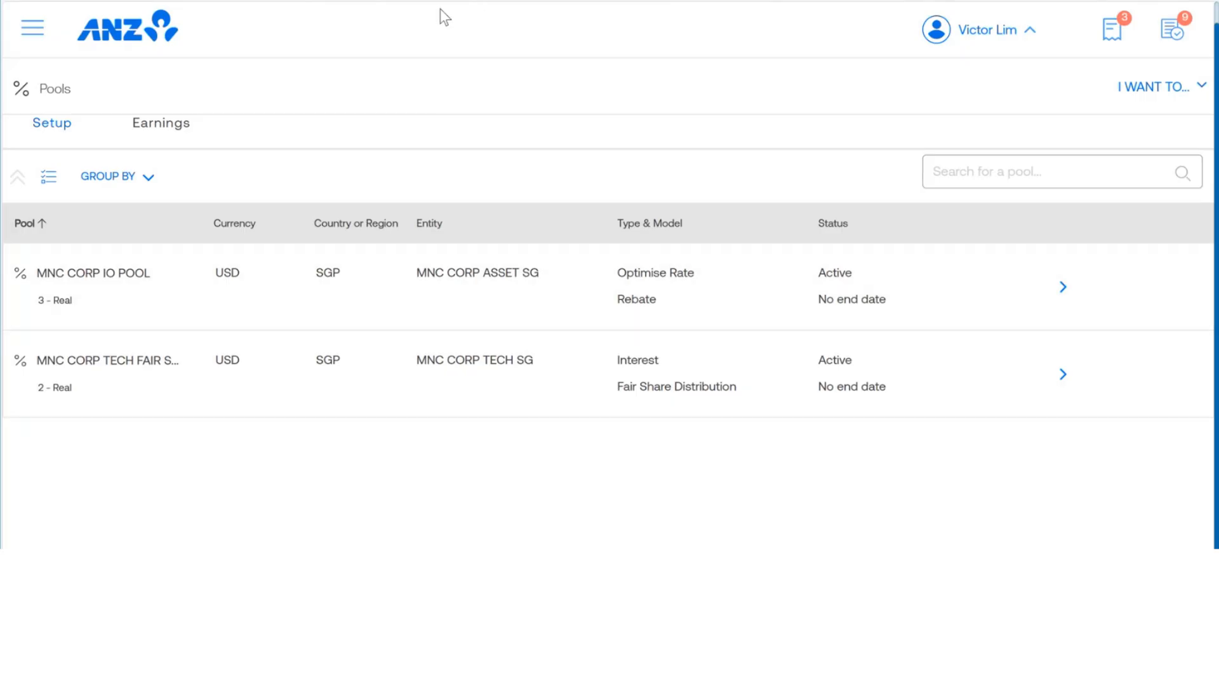
# Step: Return to the Sweeps page and look through the structures in Structure Group 176
pyautogui.click(33, 37)
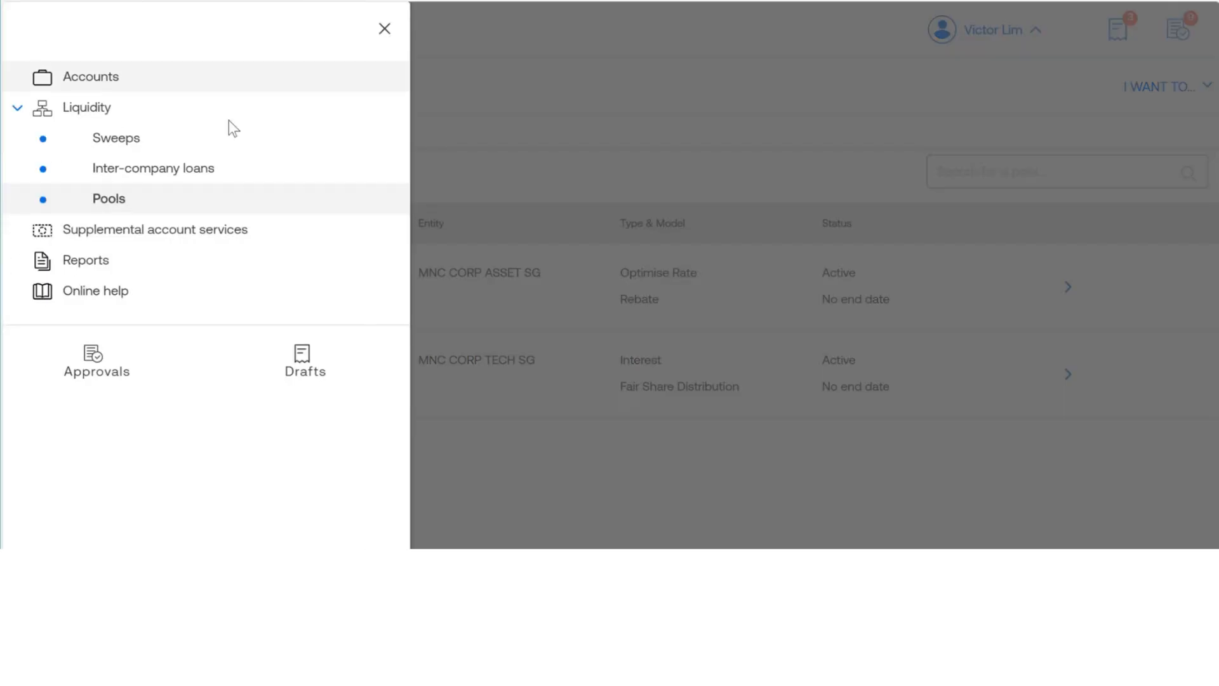
pyautogui.click(116, 144)
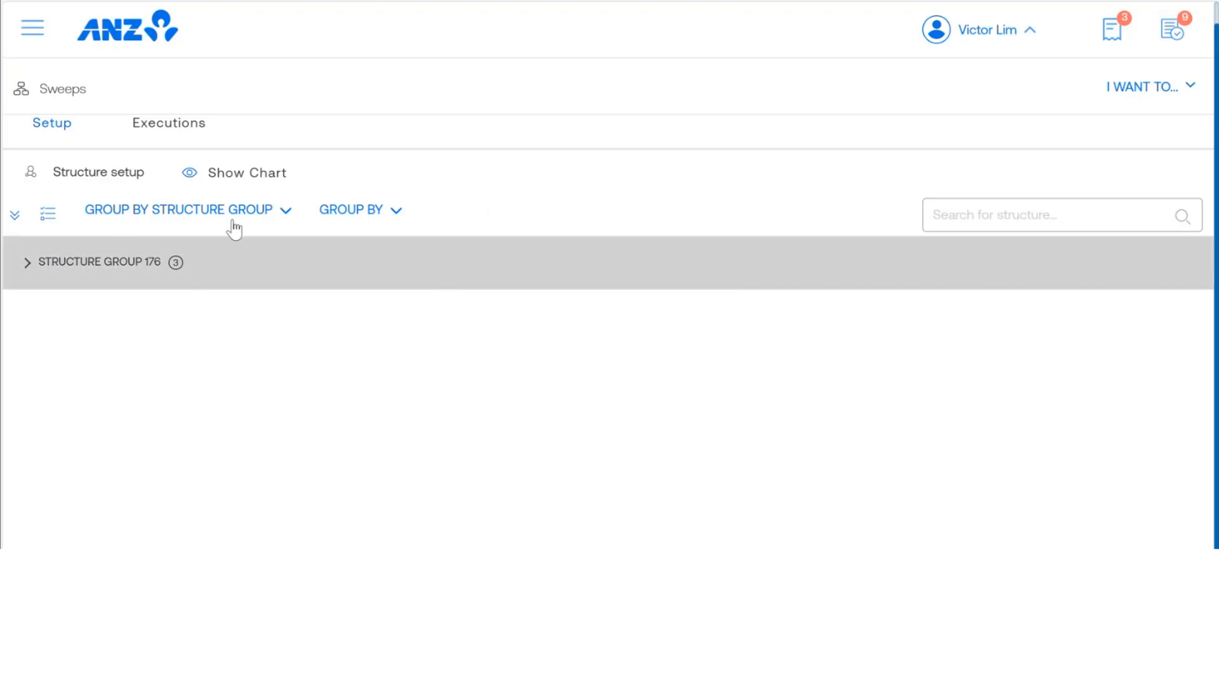
pyautogui.click(28, 263)
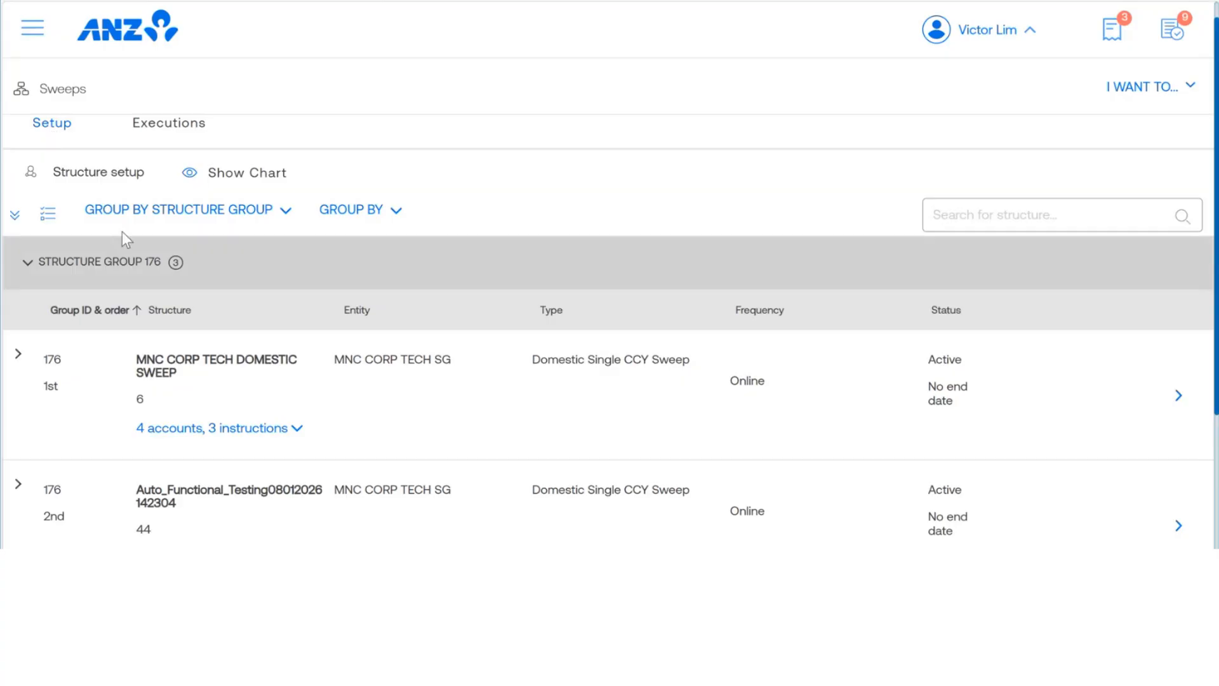
pyautogui.scroll(-2, 328, 318)
pyautogui.scroll(-2, 325, 325)
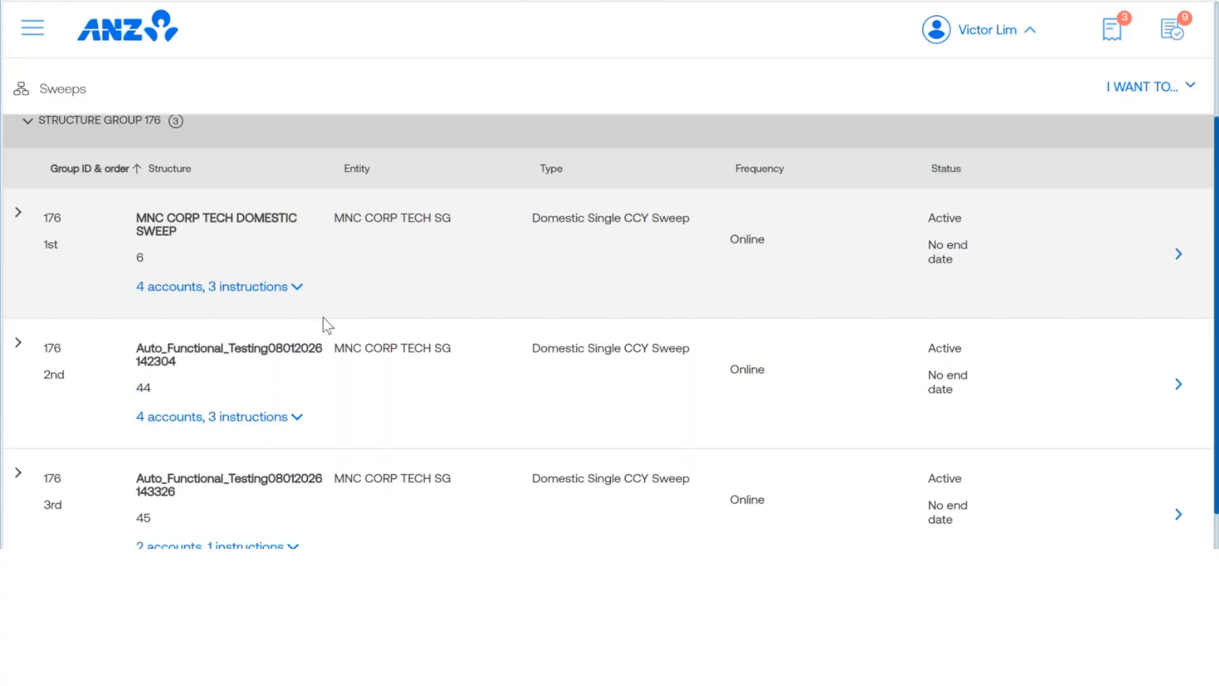
pyautogui.scroll(2, 324, 328)
pyautogui.scroll(3, 323, 327)
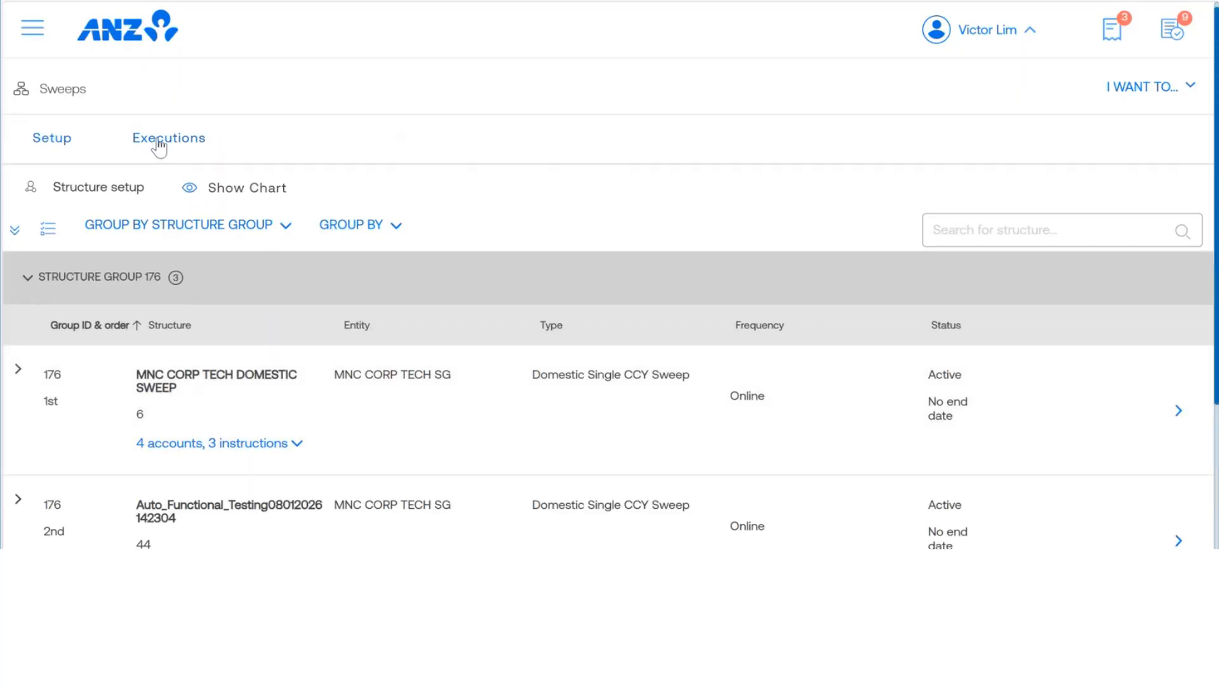
# Step: Check the sweep executions list and open the sweep instruction execution details view
pyautogui.click(159, 147)
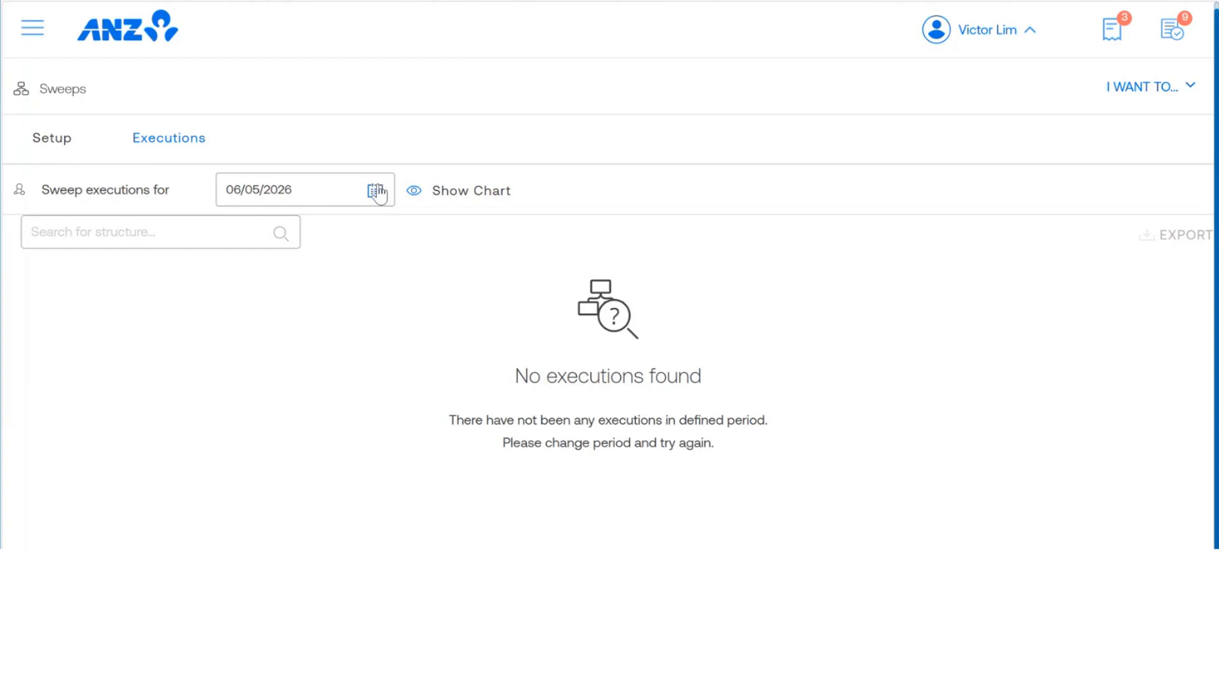
pyautogui.click(54, 143)
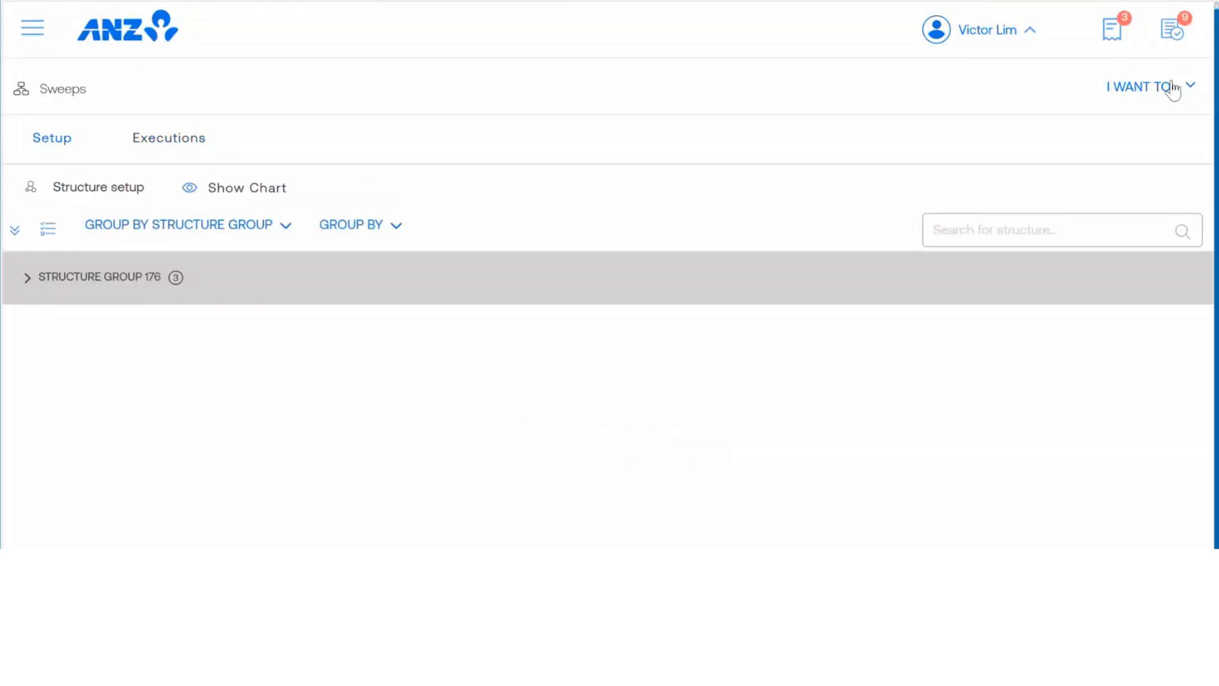
pyautogui.click(1192, 88)
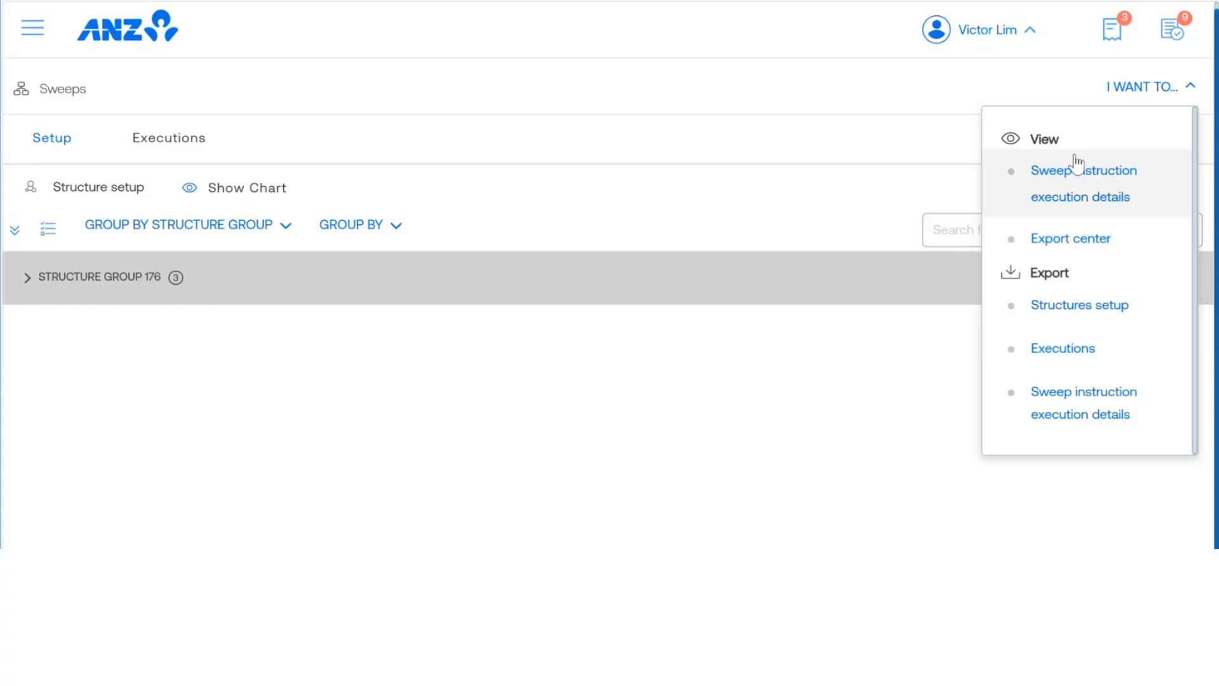
pyautogui.click(1062, 193)
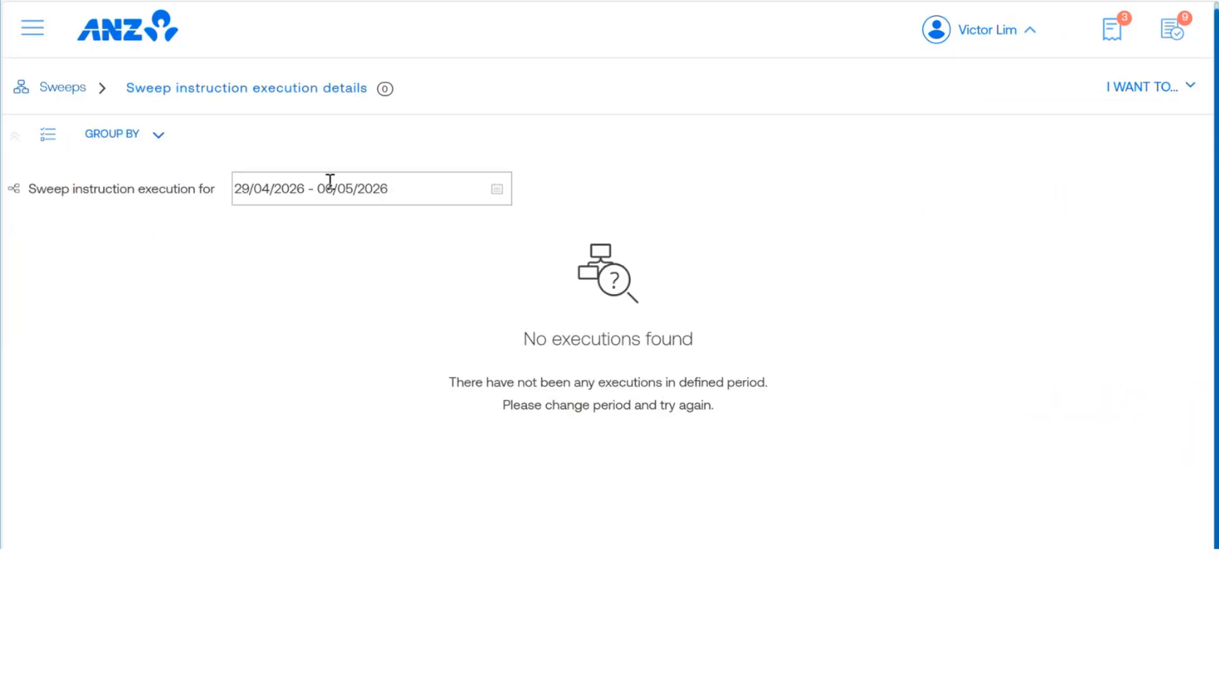
# Step: Set the sweep instruction execution period to 01/11/2025 - 30/11/2025
pyautogui.click(497, 190)
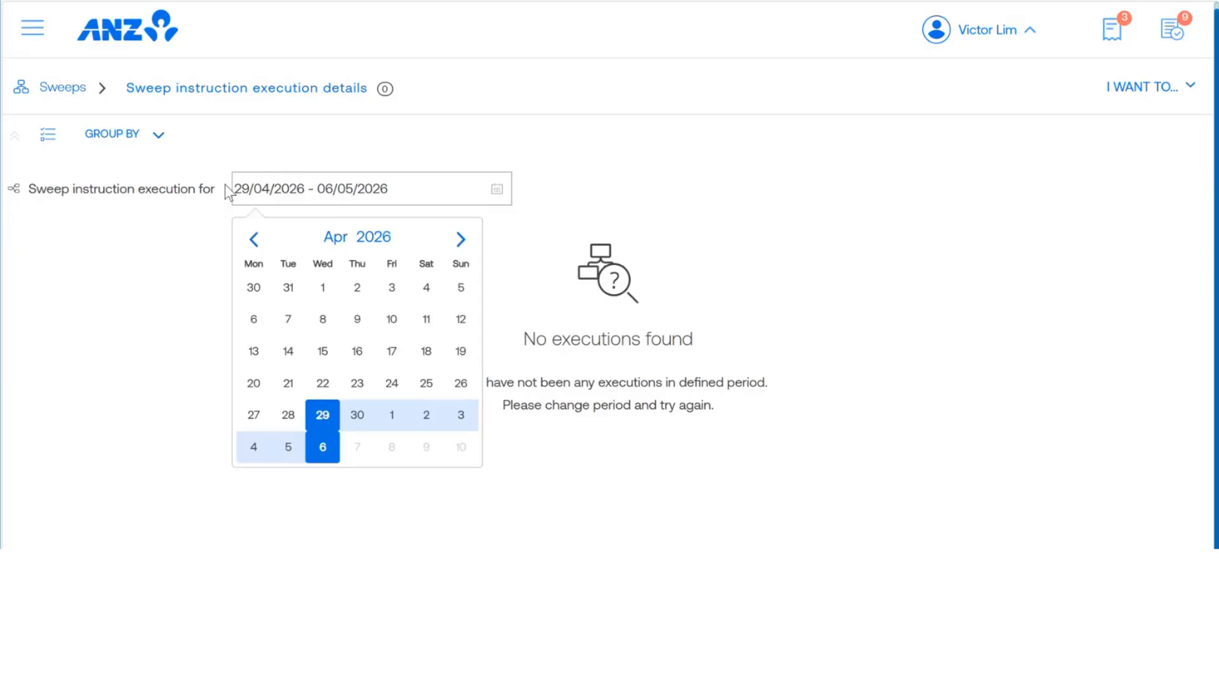
pyautogui.click(253, 239)
pyautogui.click(254, 239)
pyautogui.click(253, 240)
pyautogui.click(254, 240)
pyautogui.click(458, 240)
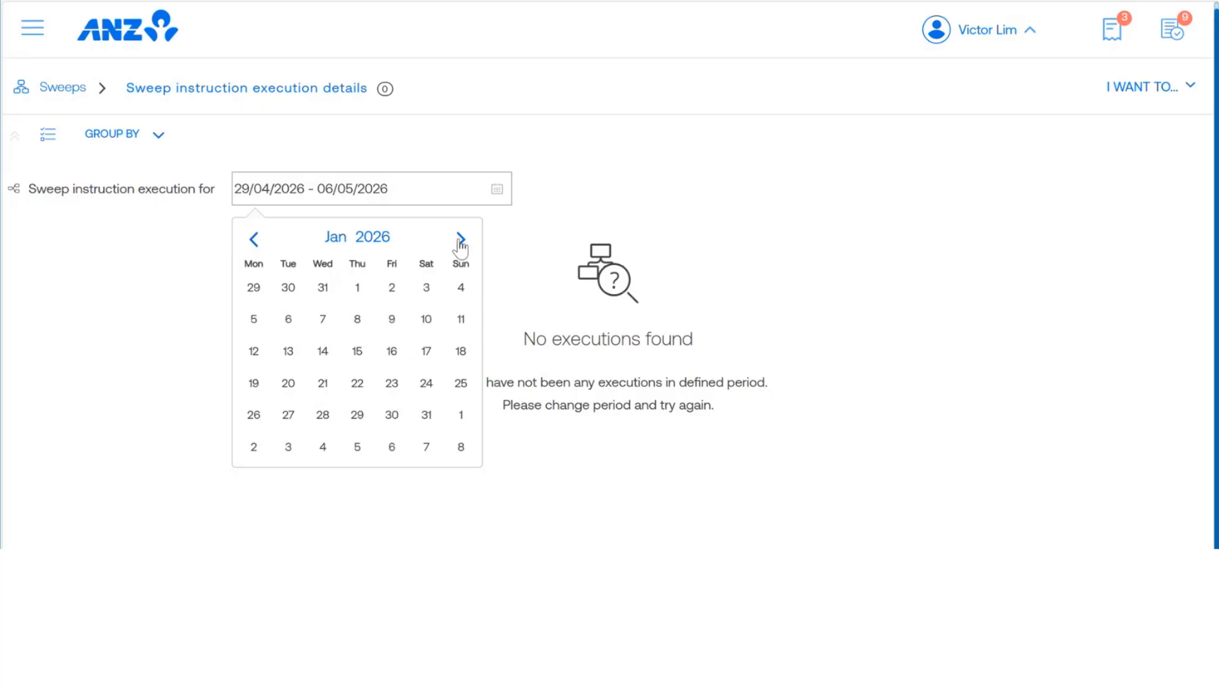
pyautogui.click(357, 287)
pyautogui.click(392, 319)
pyautogui.click(391, 447)
pyautogui.click(313, 283)
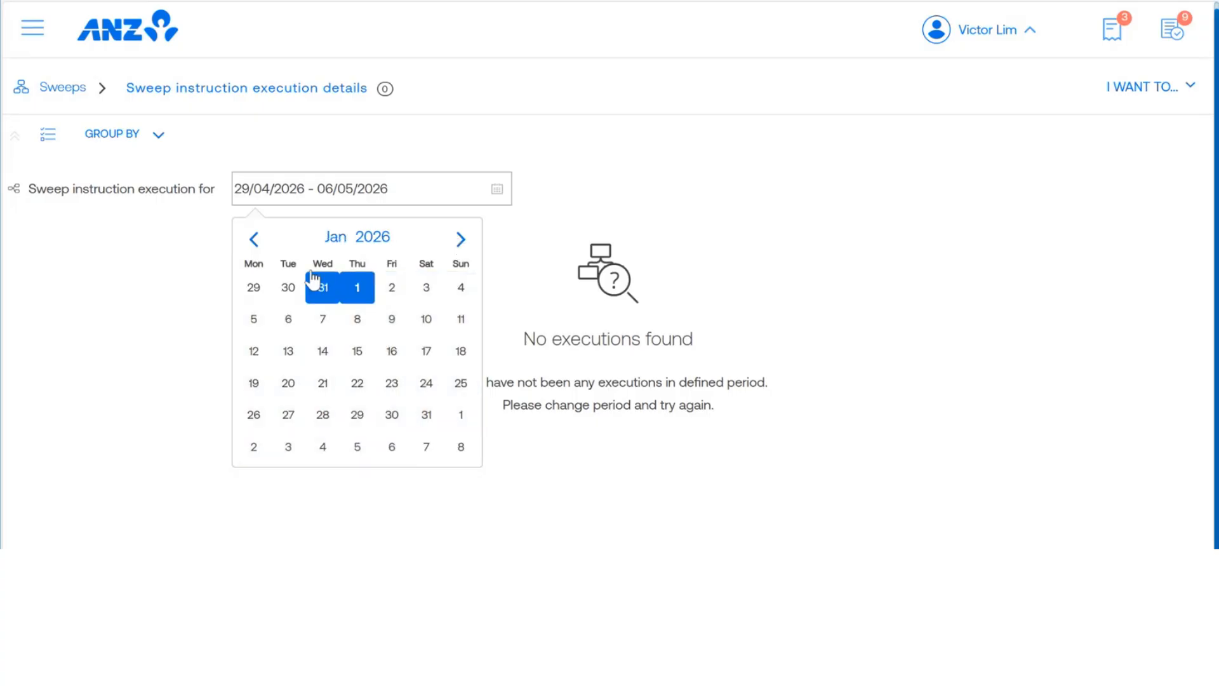
pyautogui.click(253, 240)
pyautogui.click(253, 240)
pyautogui.click(427, 289)
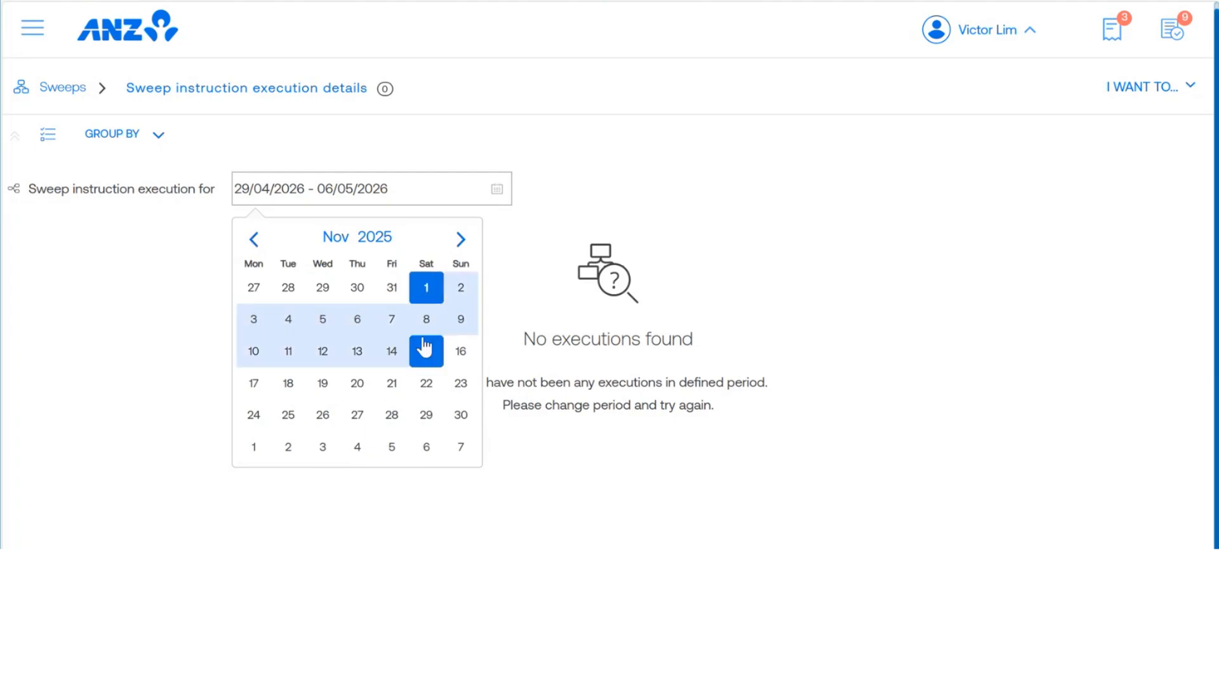
pyautogui.click(461, 415)
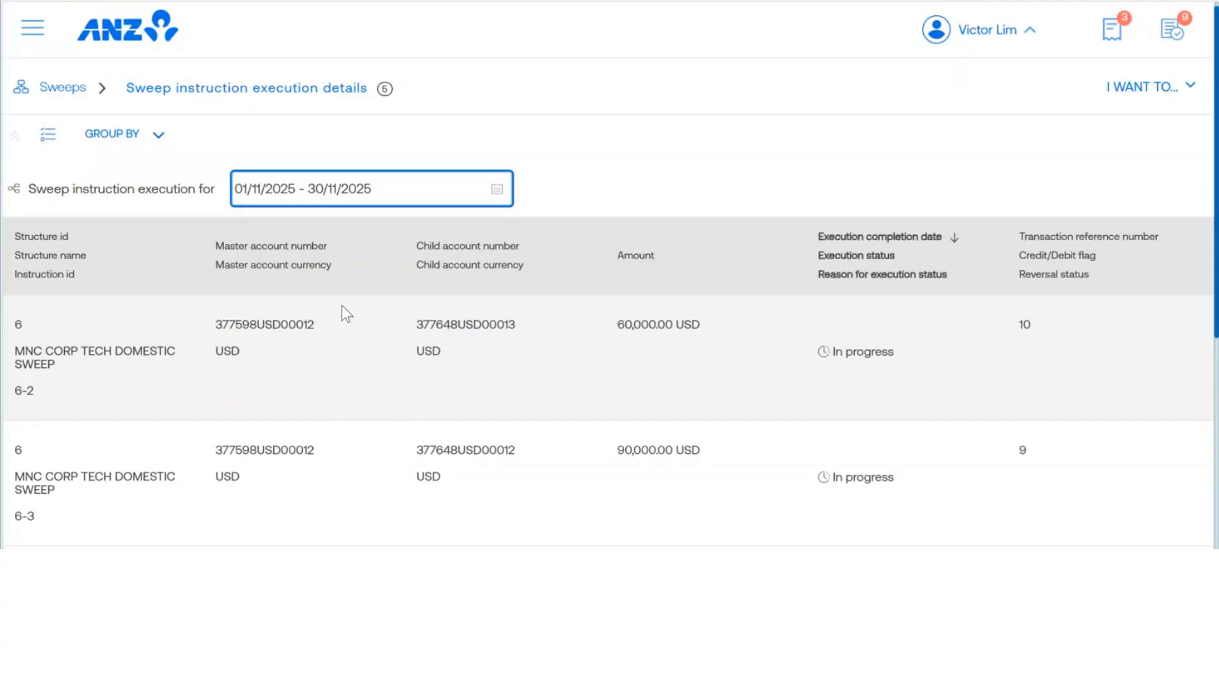
# Step: Look through the sweep instruction executions listed for the chosen period
pyautogui.scroll(-1, 371, 303)
pyautogui.scroll(-3, 371, 307)
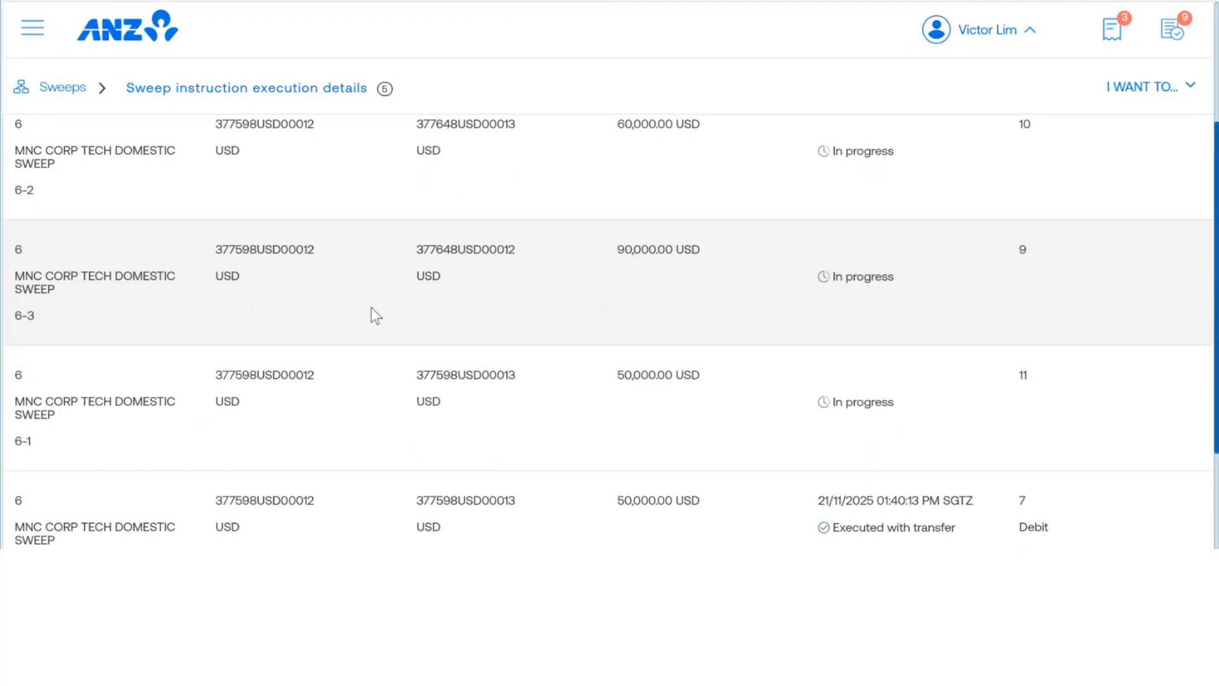
pyautogui.scroll(3, 371, 307)
pyautogui.scroll(3, 376, 315)
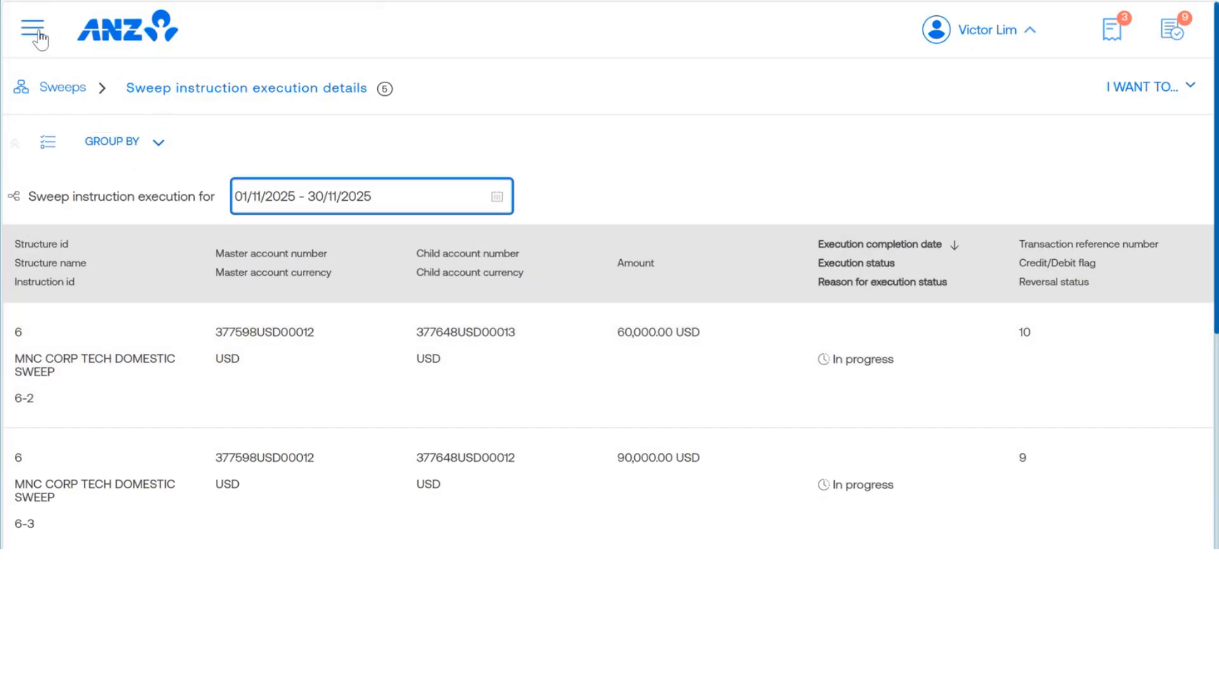
# Step: Leave the execution details and return to the Sweeps structure setup page
pyautogui.click(65, 92)
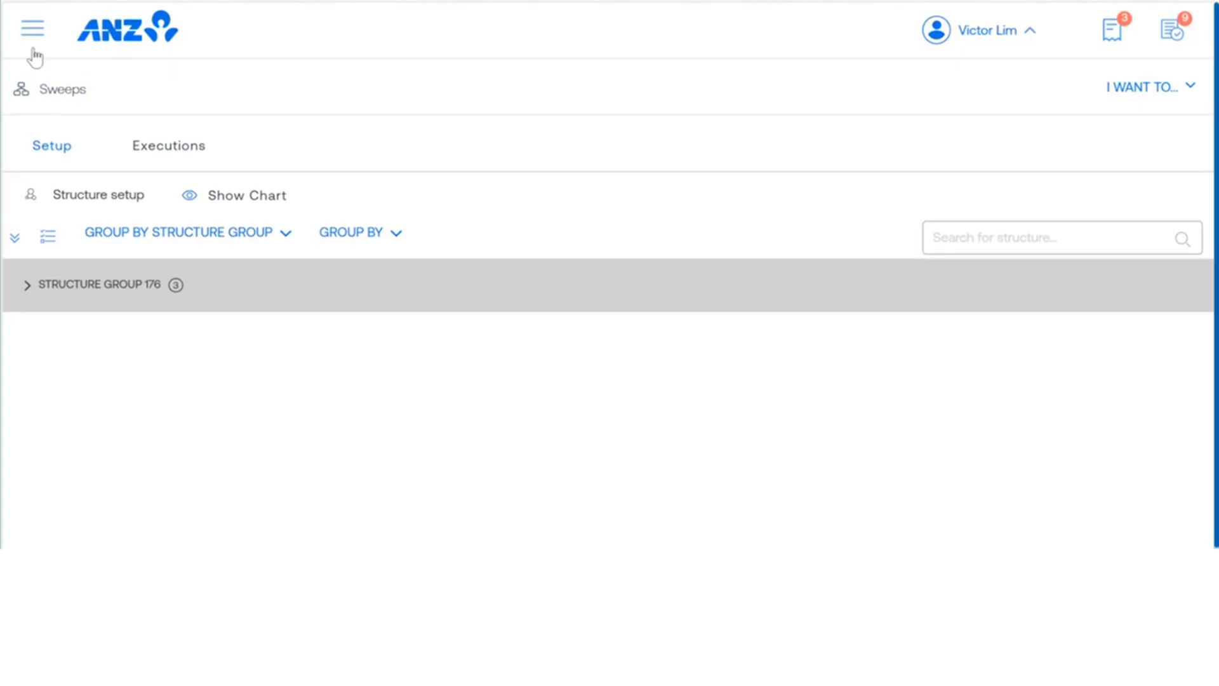
pyautogui.click(33, 29)
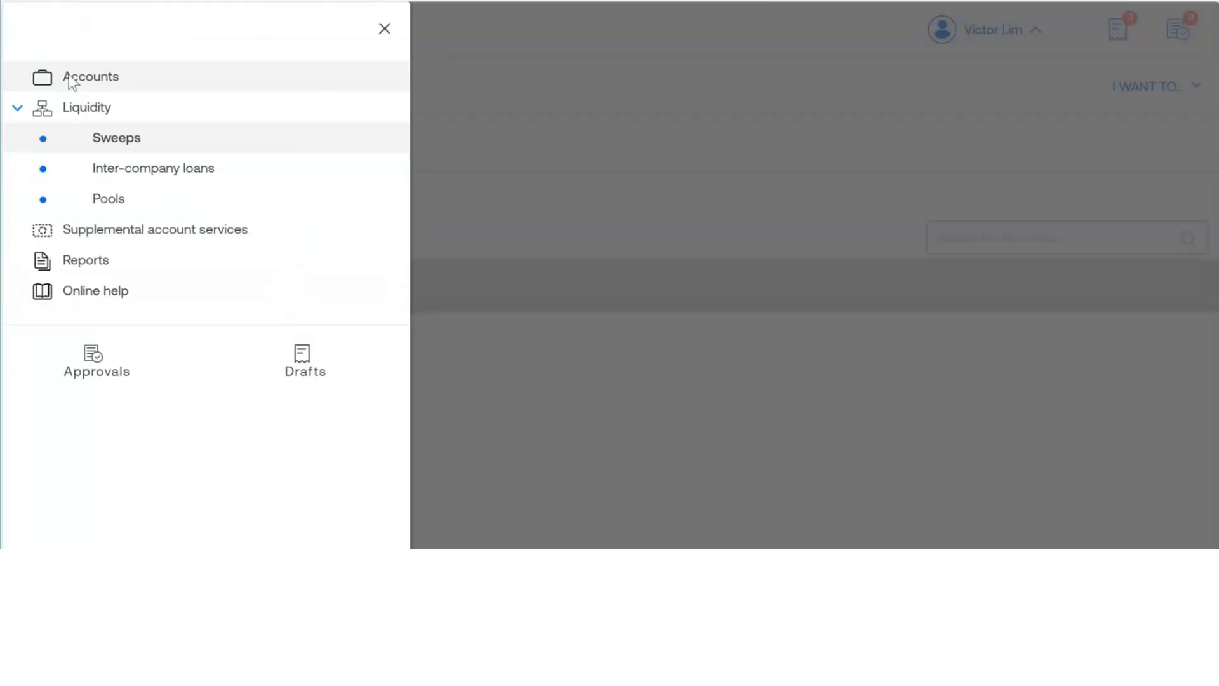
pyautogui.click(121, 141)
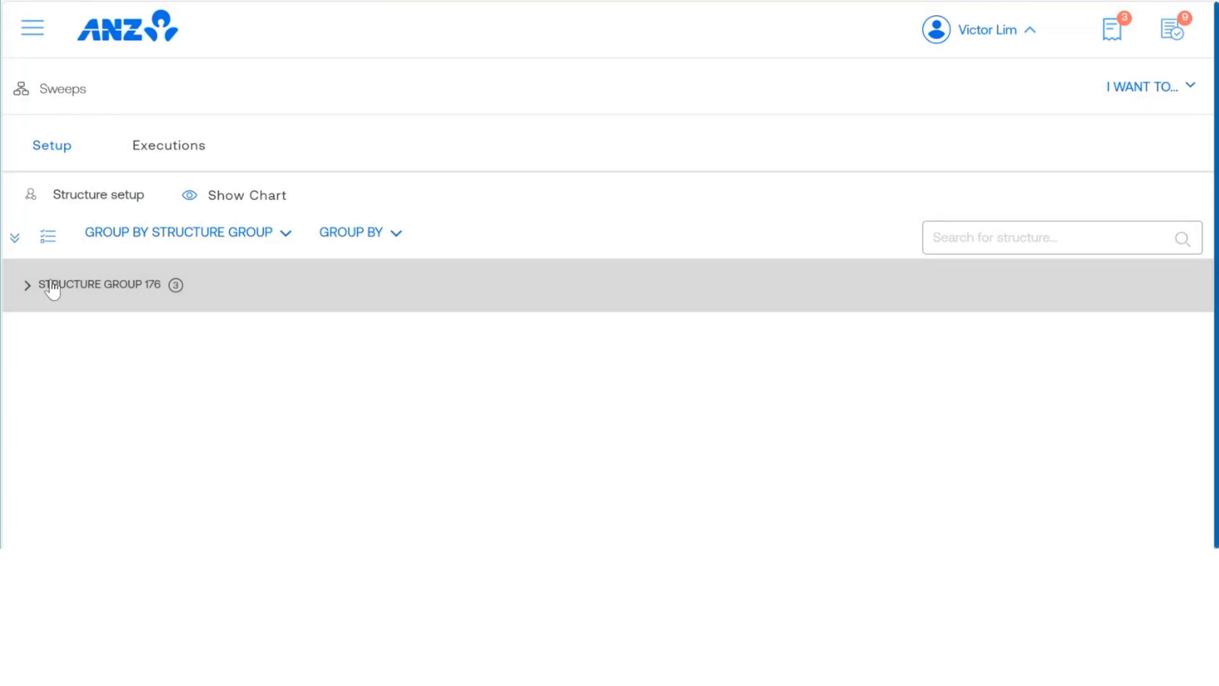
# Step: Expand Structure Group 176 and look through the sweep structures it contains
pyautogui.click(28, 292)
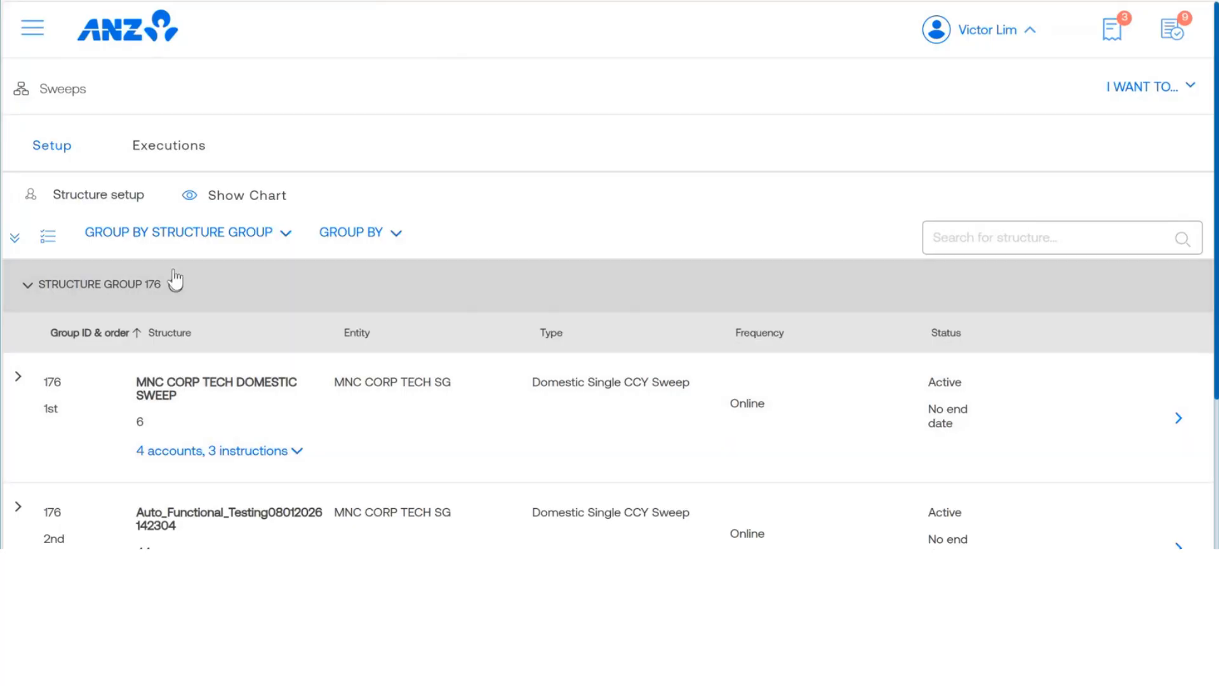
pyautogui.scroll(-3, 375, 201)
pyautogui.scroll(-1, 267, 235)
pyautogui.scroll(2, 267, 232)
pyautogui.scroll(-1, 268, 227)
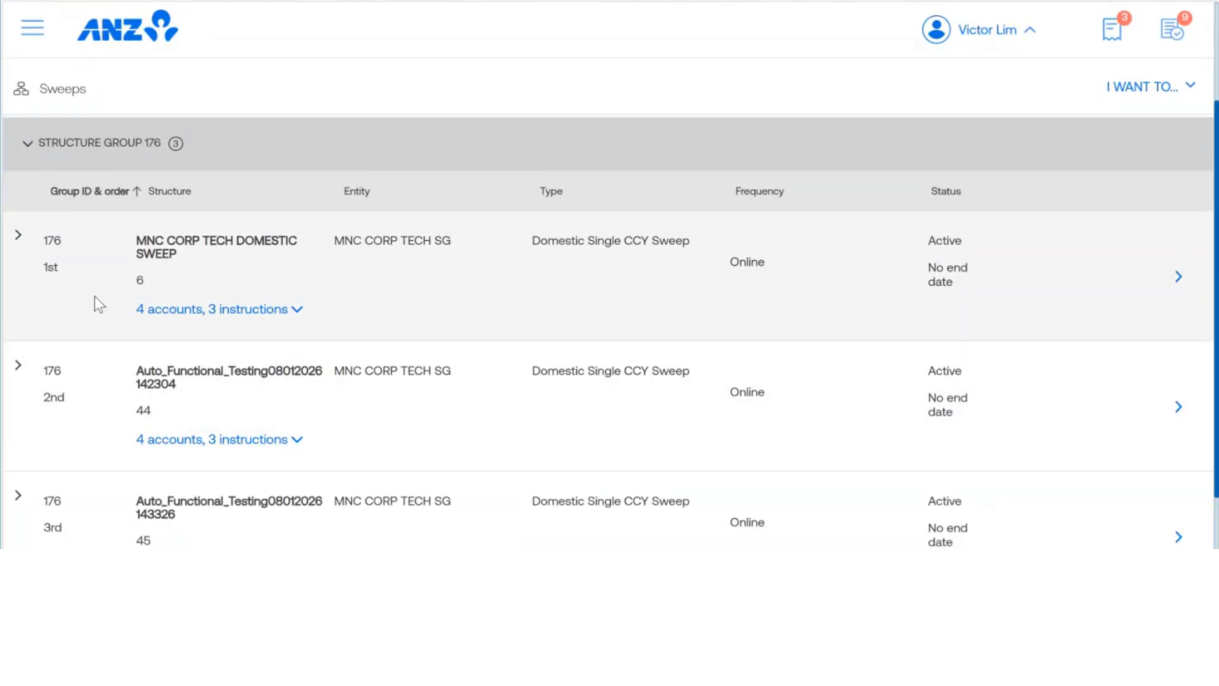
pyautogui.scroll(-1, 181, 254)
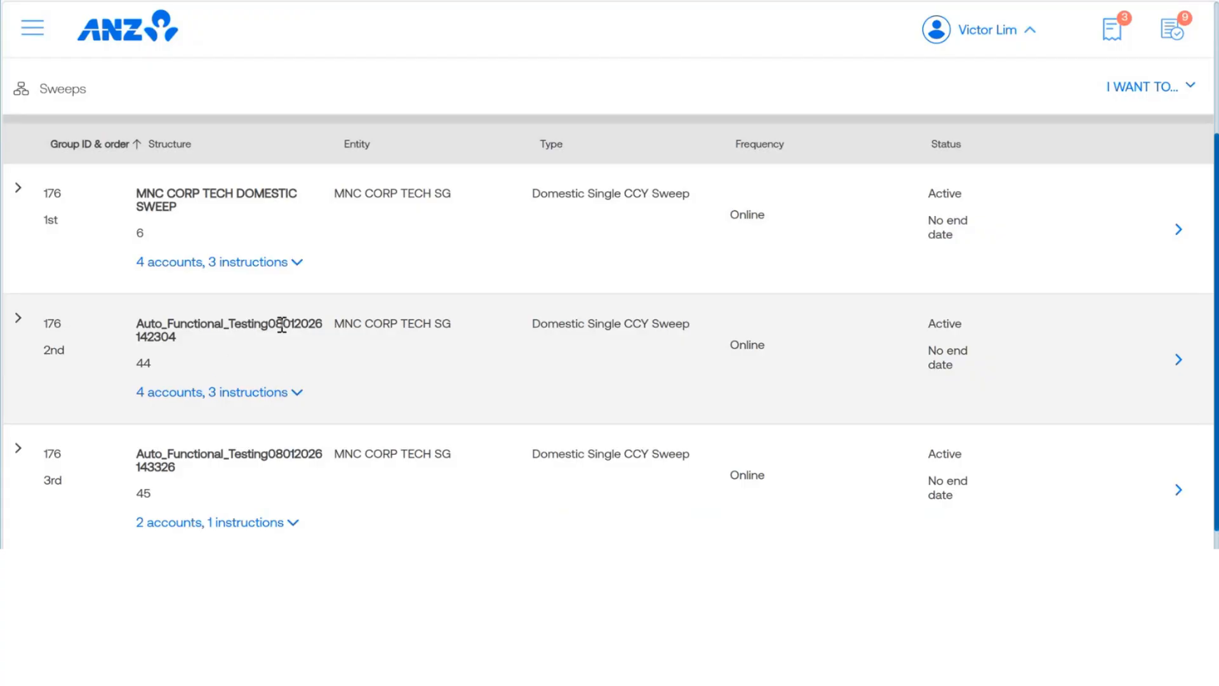
pyautogui.scroll(-1, 282, 325)
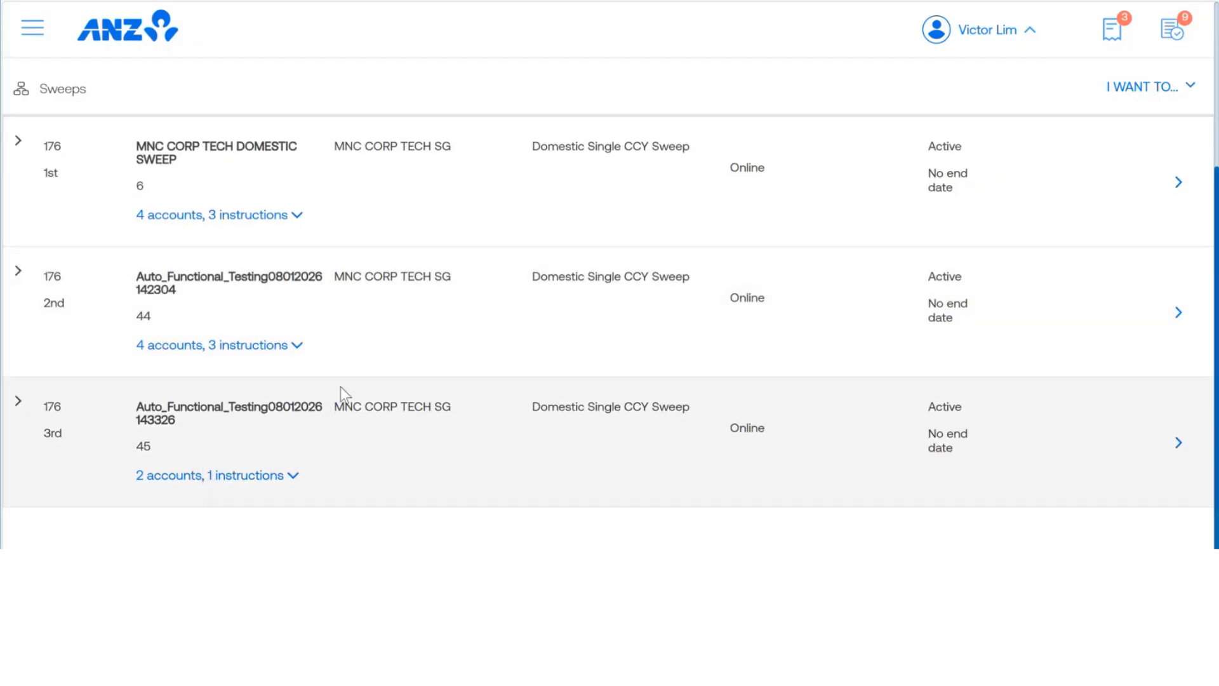
pyautogui.scroll(3, 341, 386)
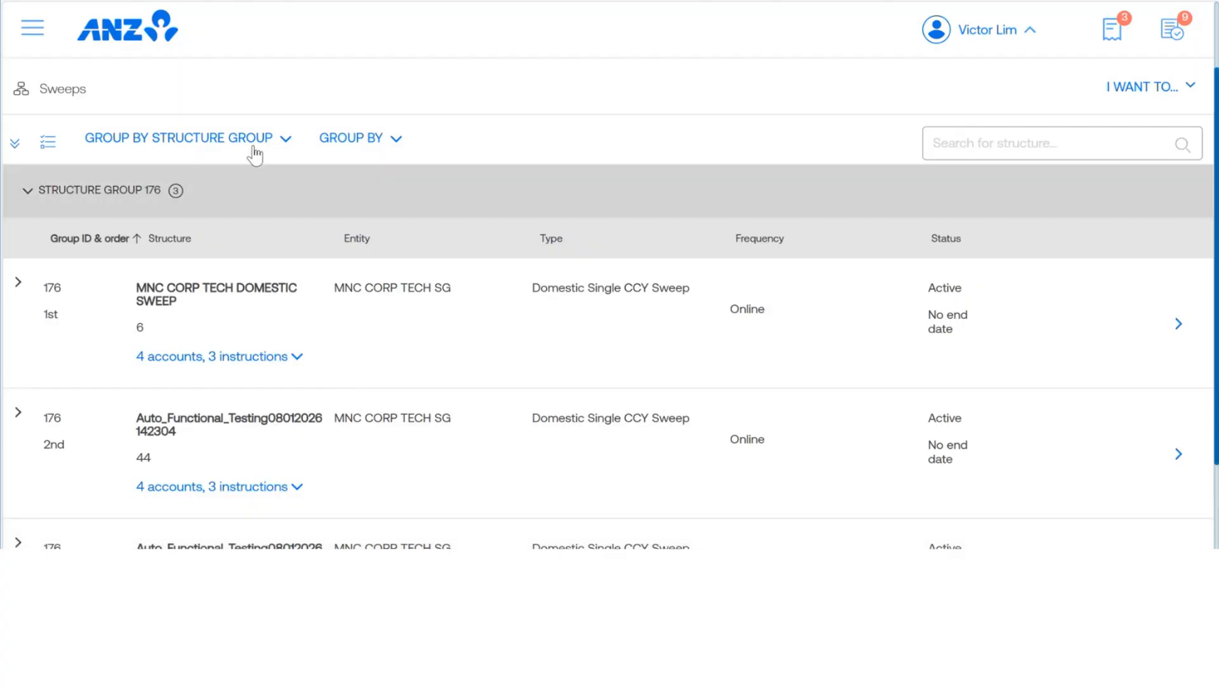
# Step: Check the primary and secondary grouping options offered for the structure list without changing the grouping
pyautogui.click(287, 142)
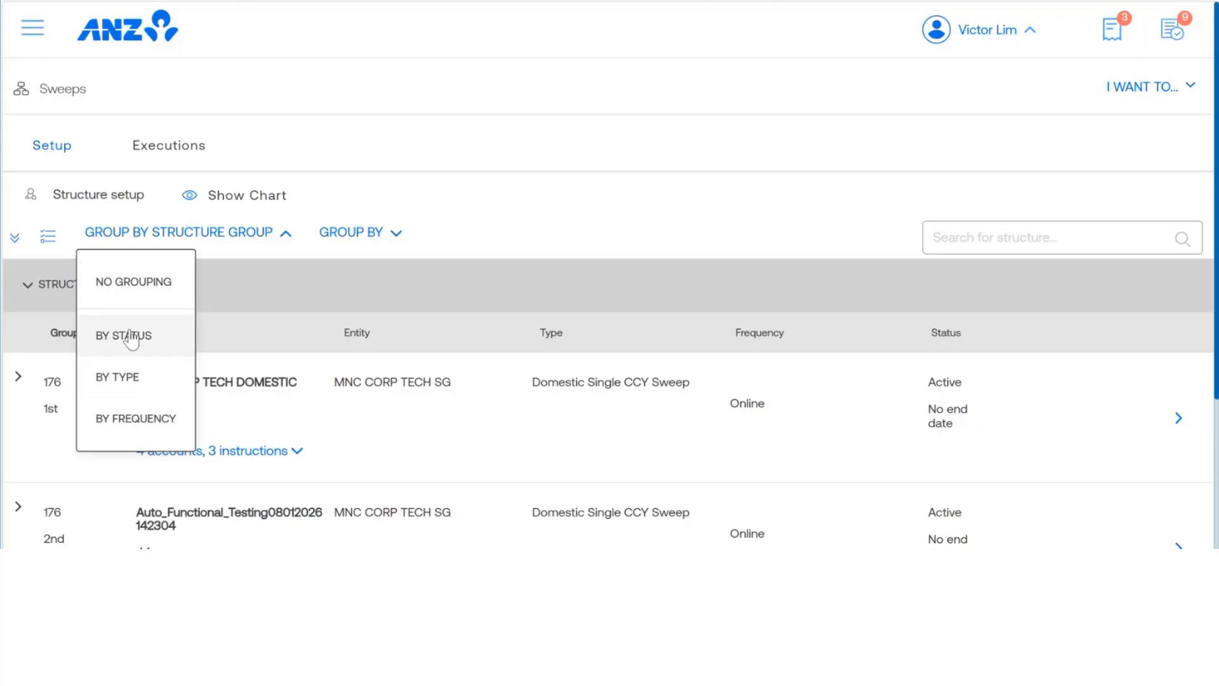
pyautogui.click(556, 197)
pyautogui.click(394, 235)
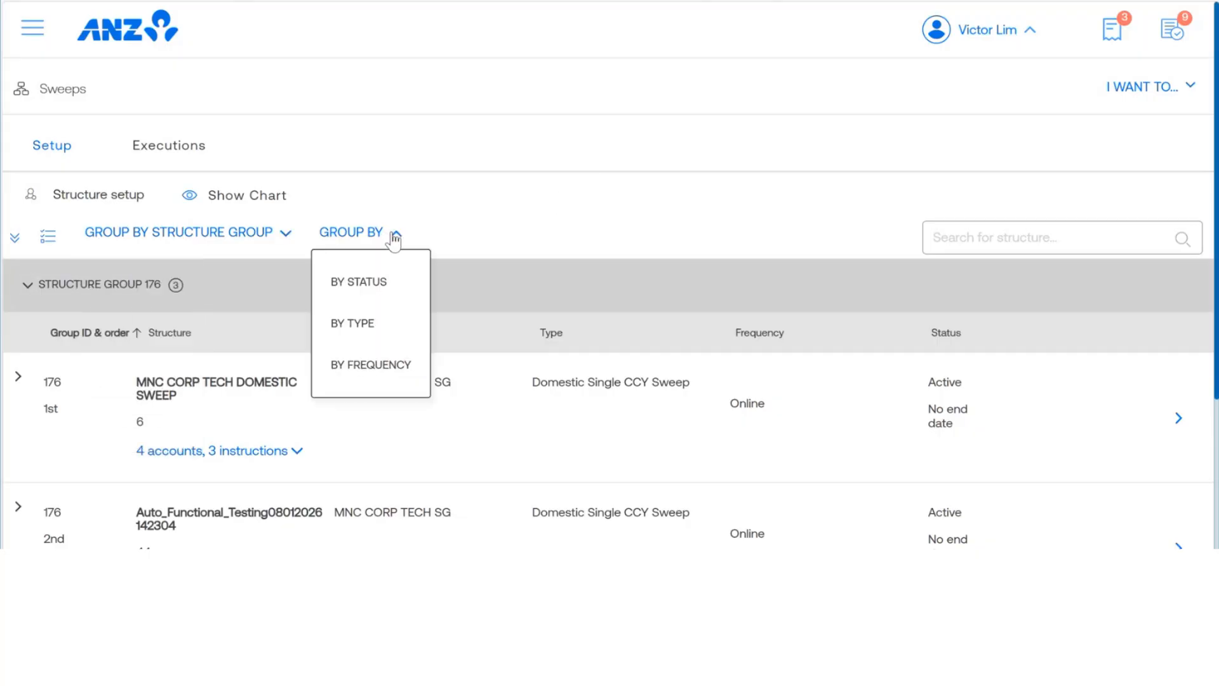
pyautogui.click(486, 225)
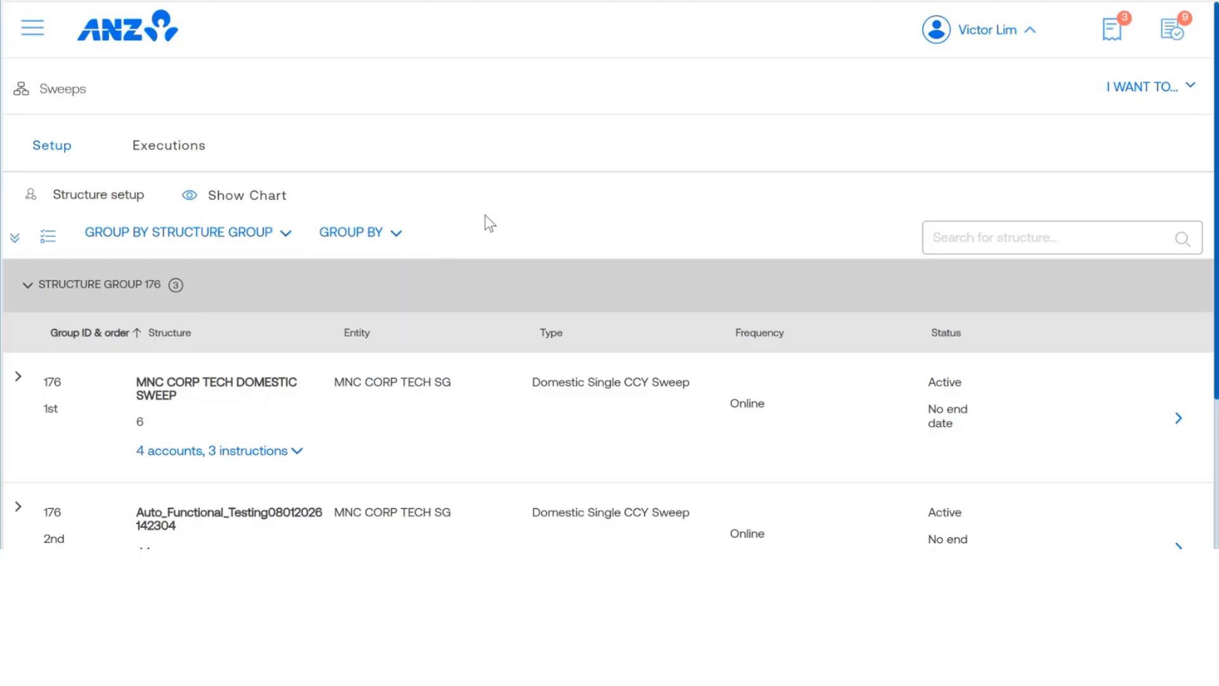
pyautogui.scroll(-3, 380, 167)
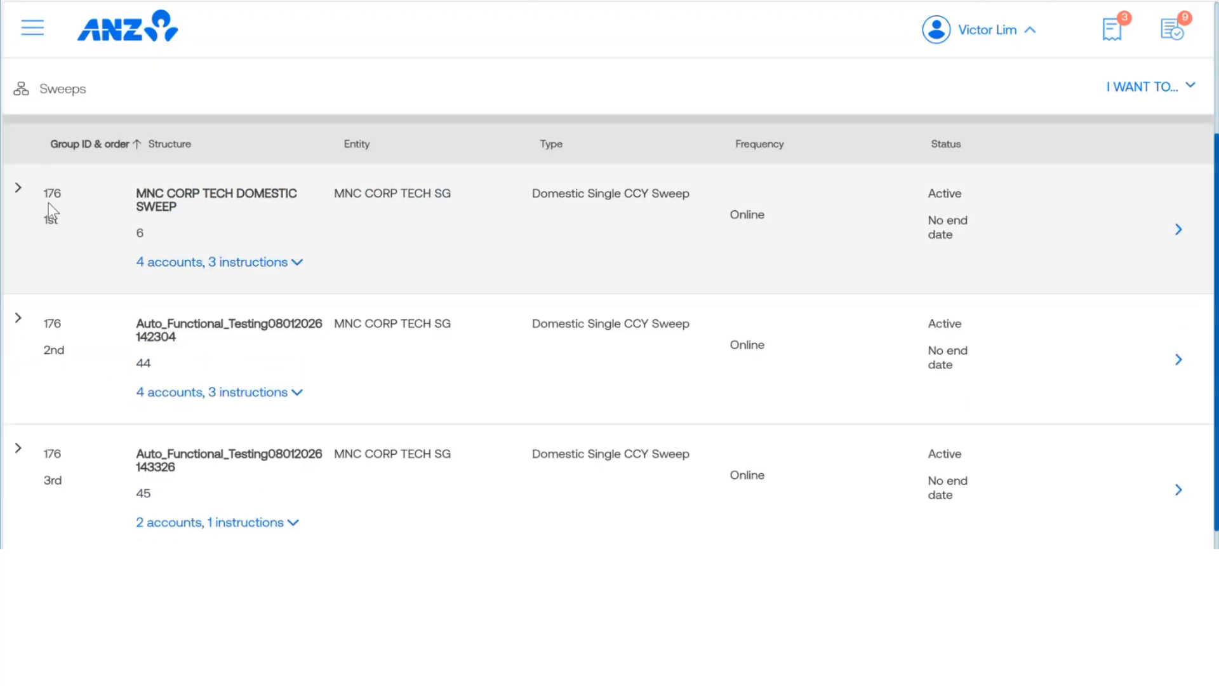
pyautogui.scroll(3, 335, 226)
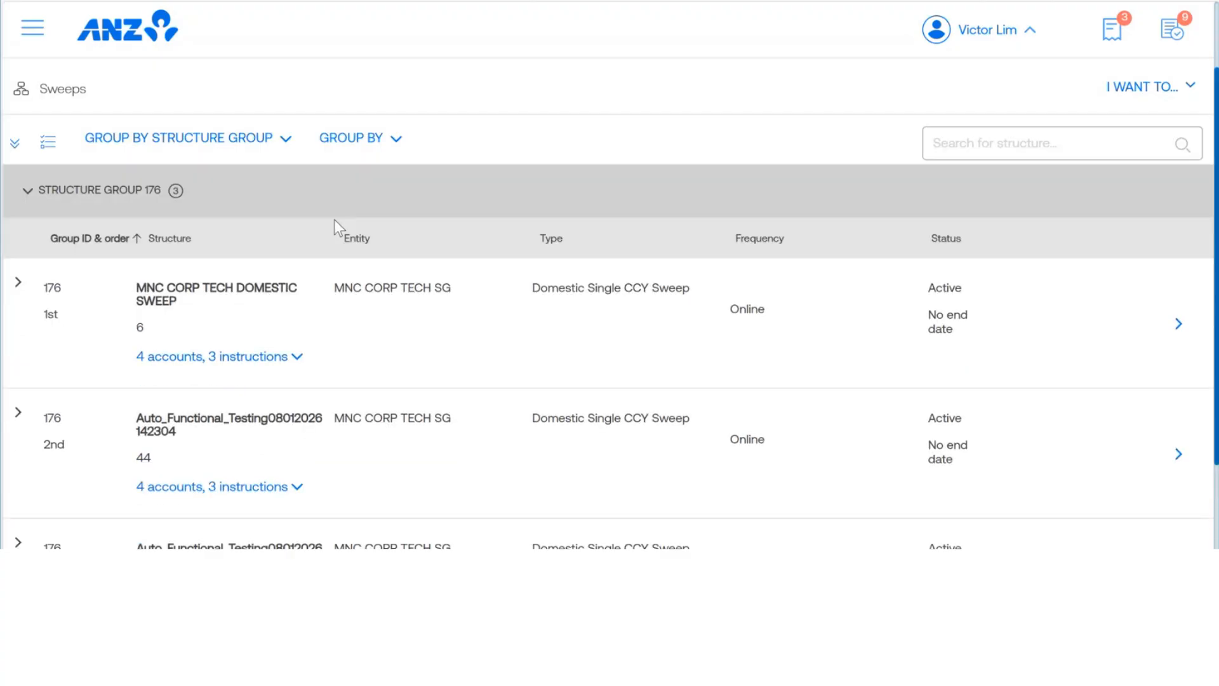
pyautogui.click(389, 150)
pyautogui.click(372, 234)
# Step: Expand the accounts and instructions of the MNC CORP TECH DOMESTIC SWEEP structure and read through its instructions
pyautogui.scroll(-1, 356, 212)
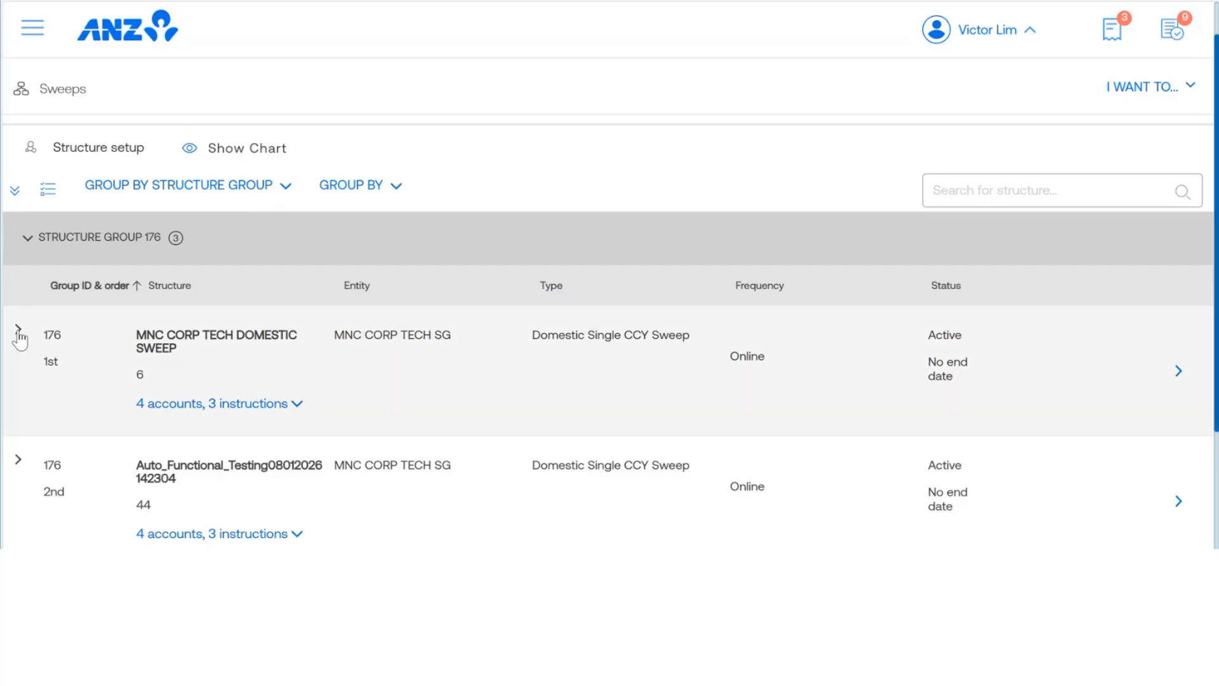
pyautogui.click(19, 331)
pyautogui.scroll(-3, 329, 251)
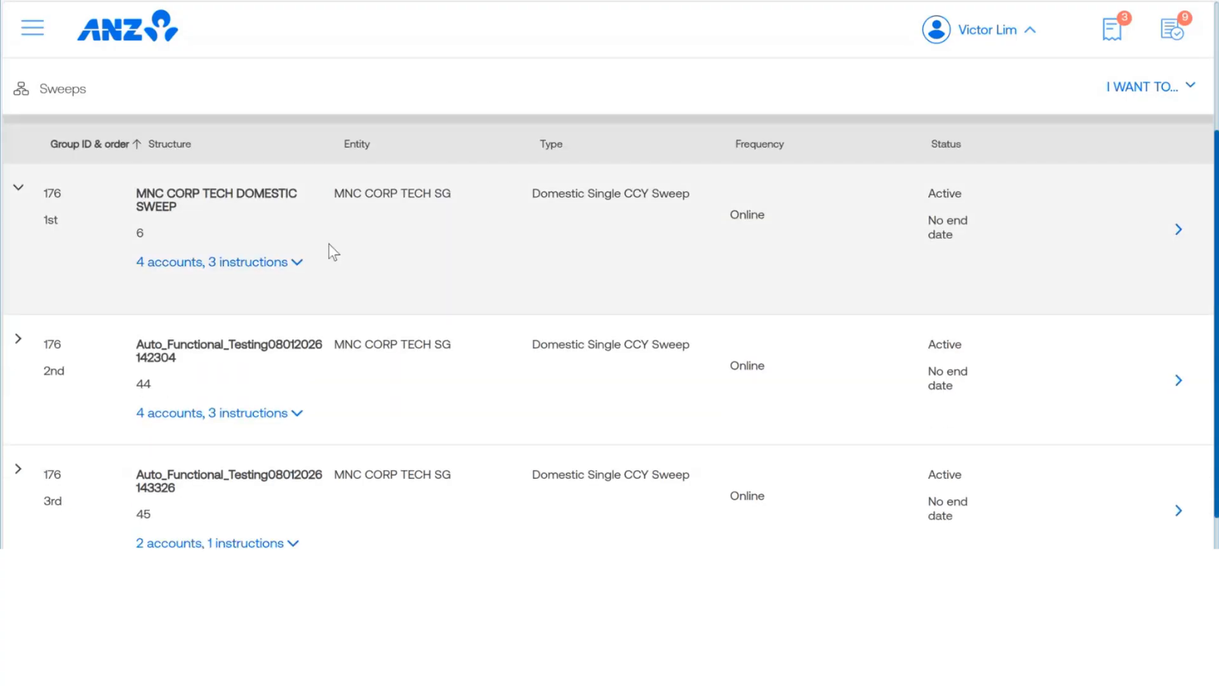
pyautogui.click(293, 263)
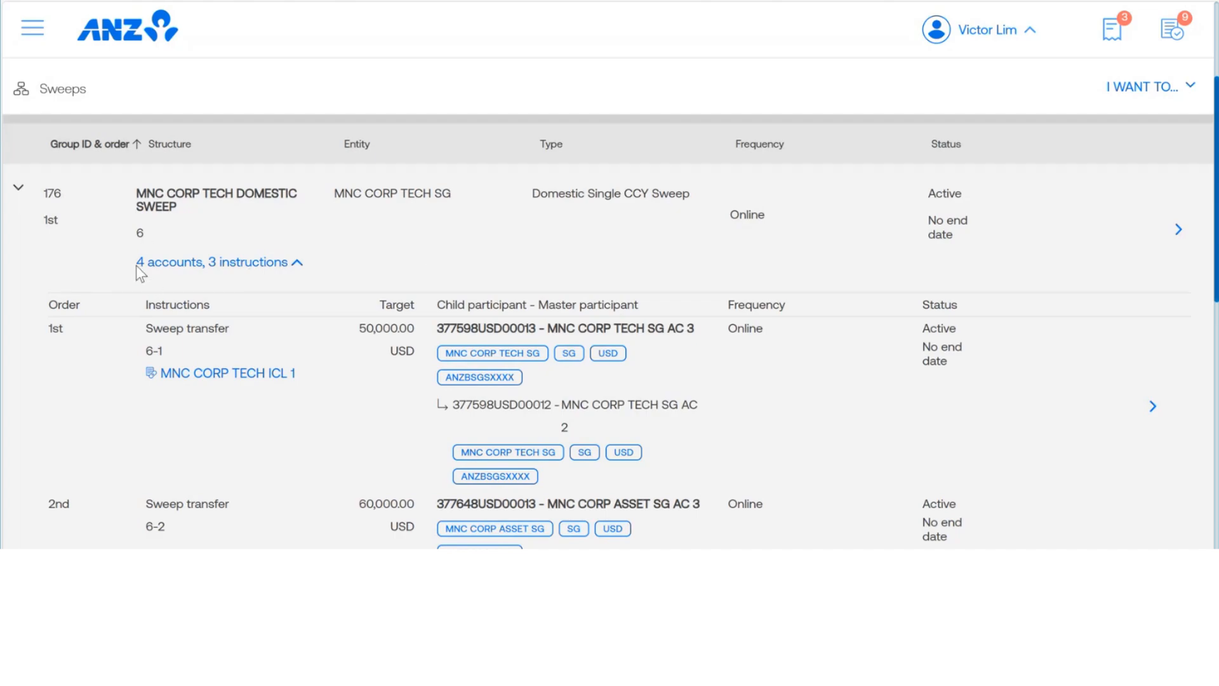
pyautogui.click(293, 267)
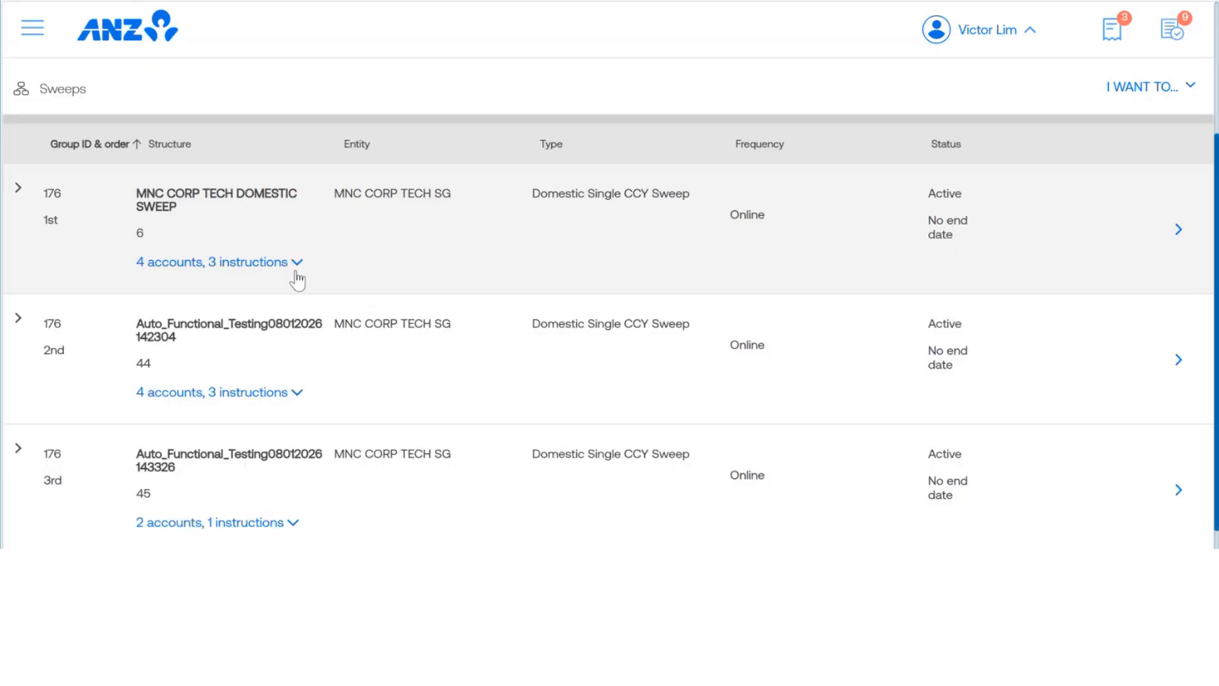
pyautogui.click(283, 270)
pyautogui.scroll(-1, 401, 273)
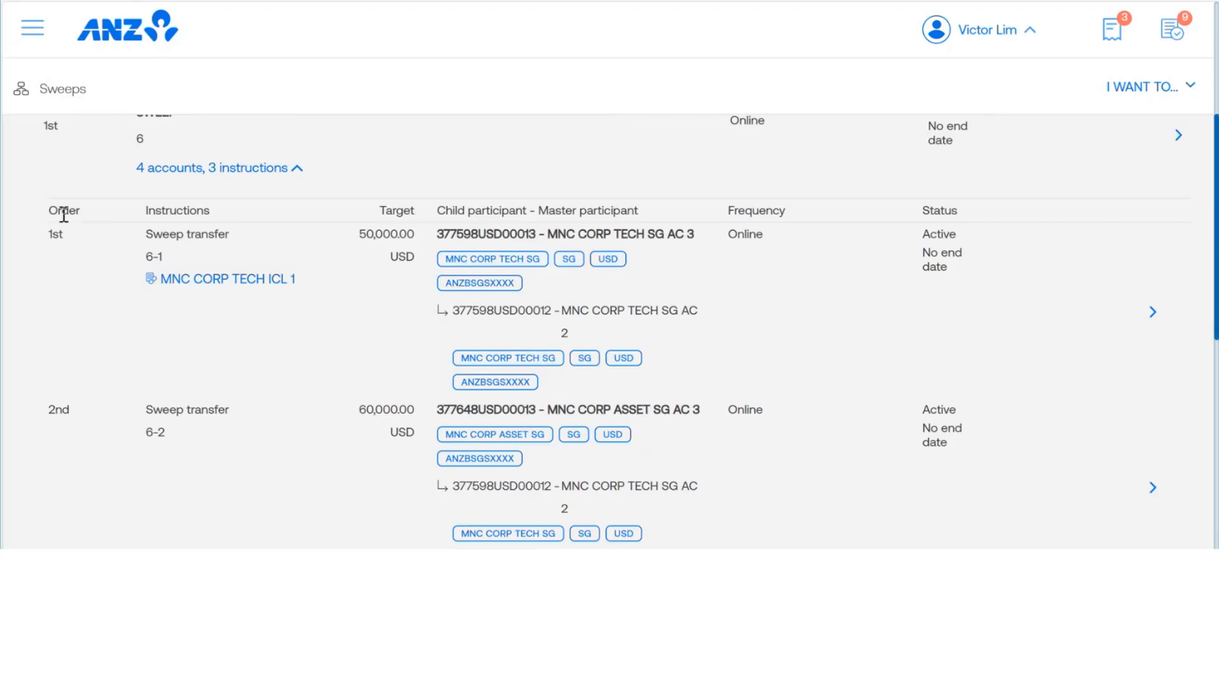
pyautogui.scroll(-1, 169, 216)
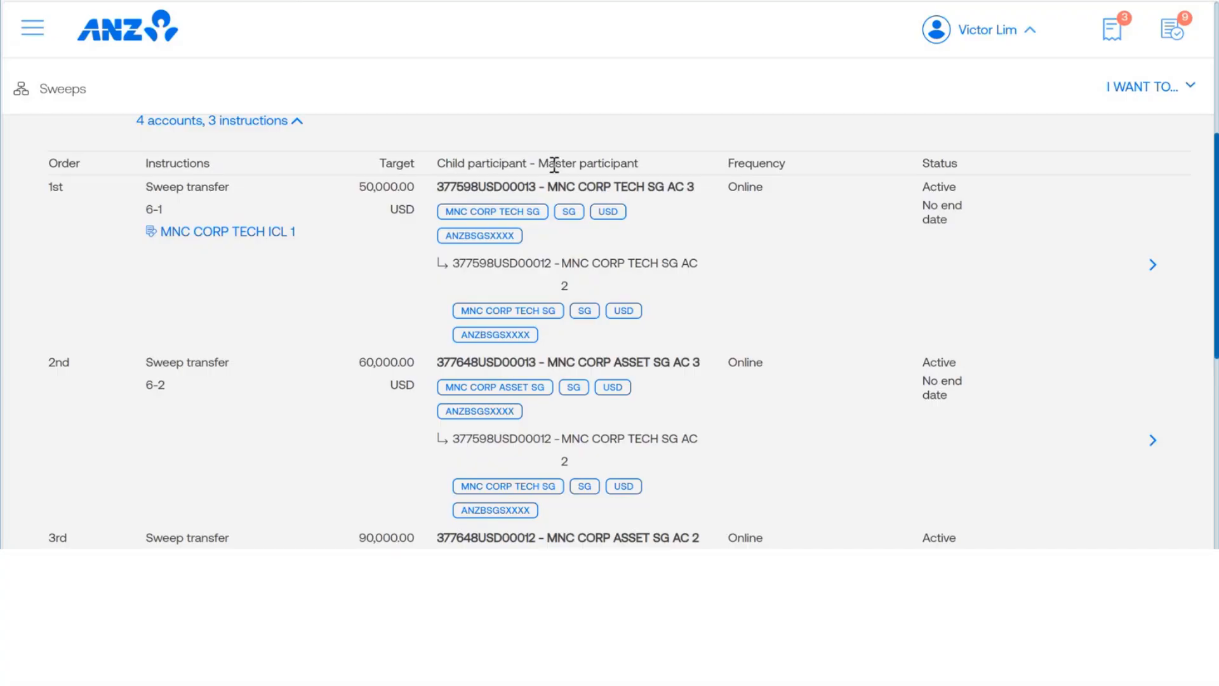
# Step: Compare the child and master participant accounts across the three sweep transfer instructions by highlighting their account numbers
pyautogui.doubleClick(447, 189)
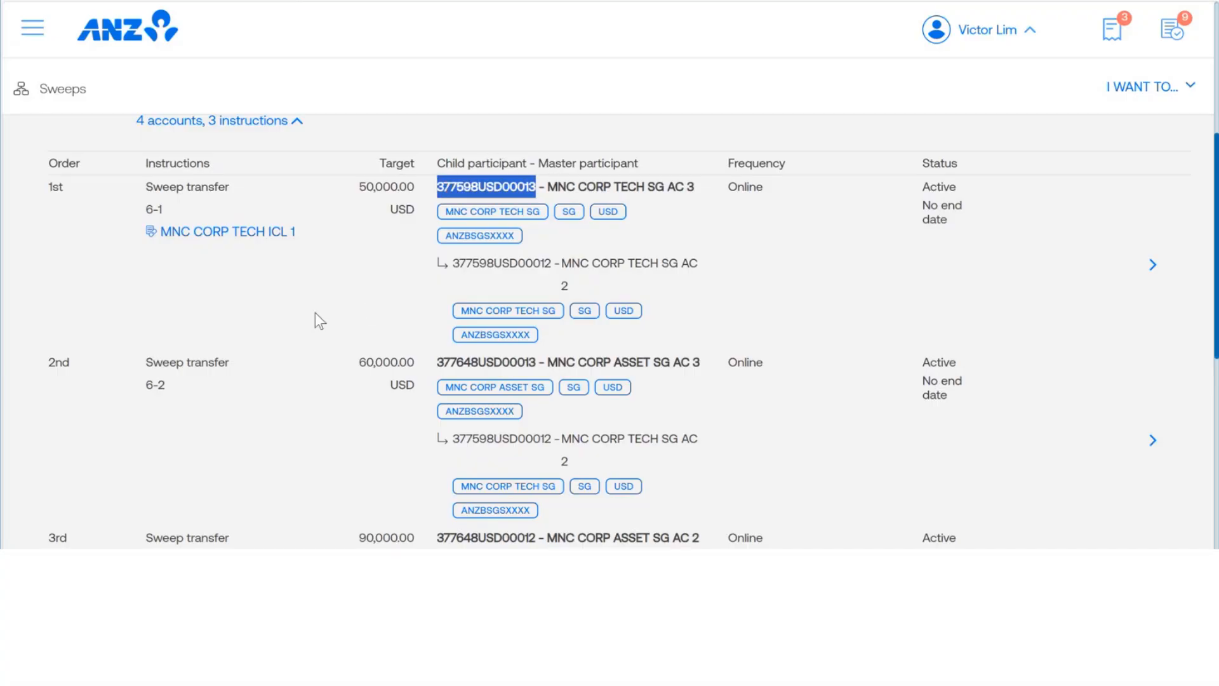
pyautogui.doubleClick(469, 263)
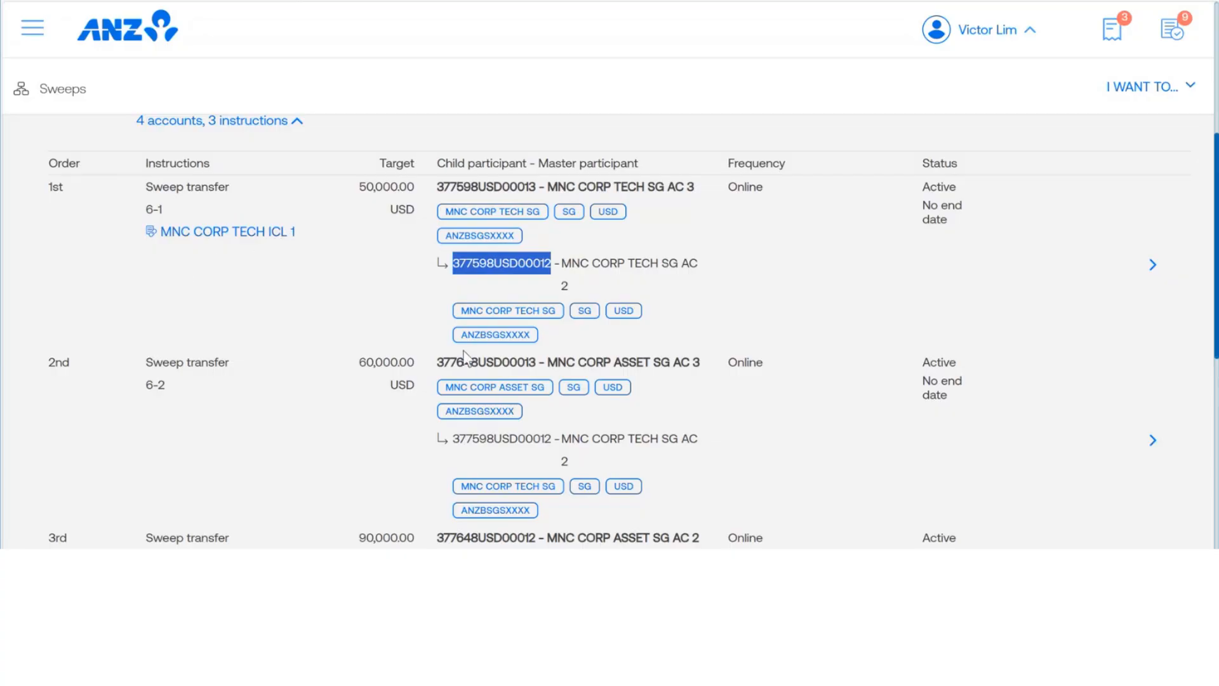
pyautogui.click(477, 439)
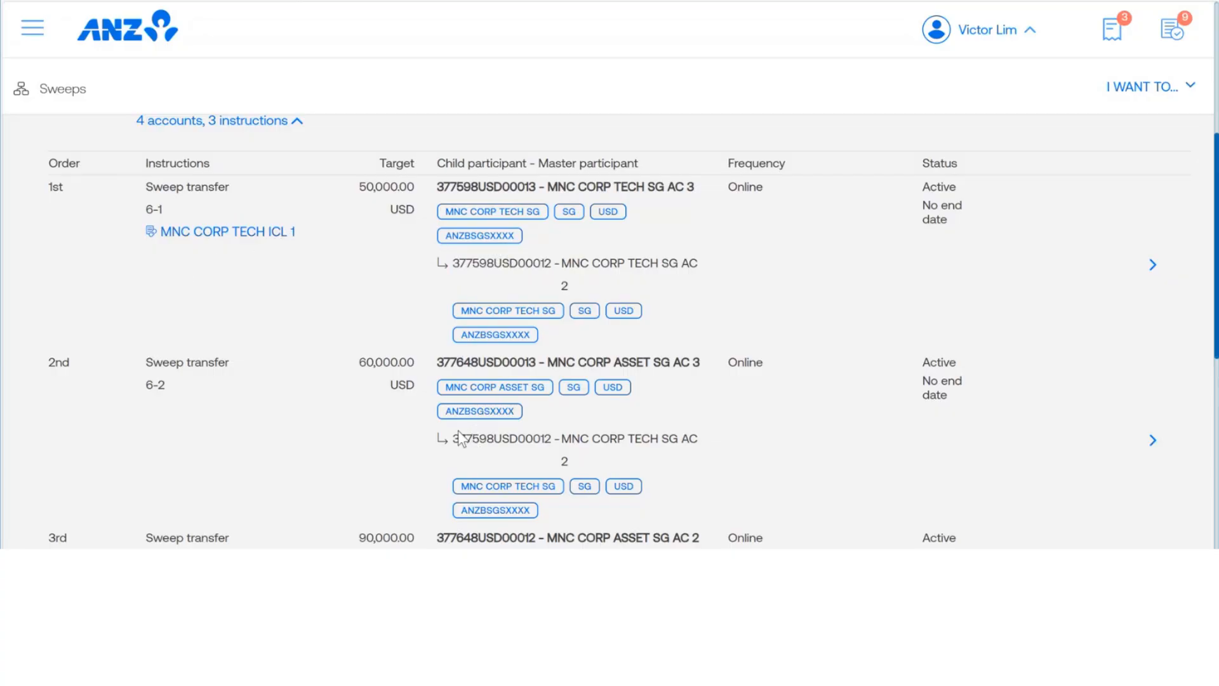
pyautogui.doubleClick(477, 440)
pyautogui.scroll(-3, 316, 319)
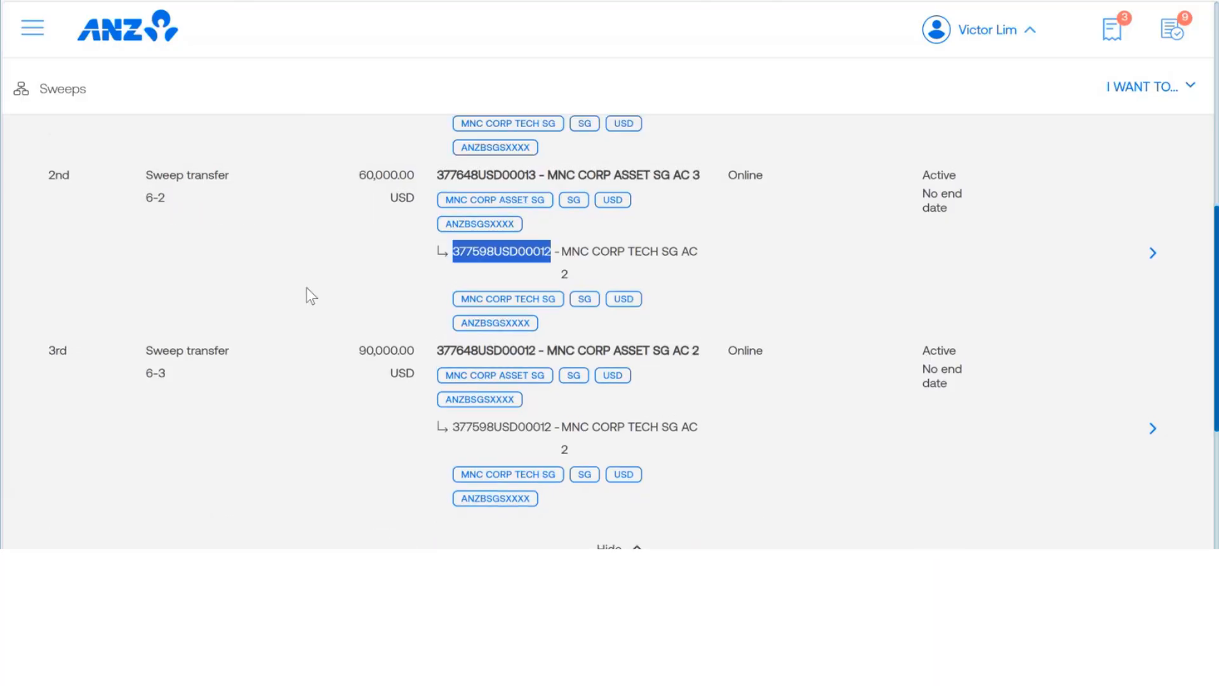
pyautogui.doubleClick(505, 425)
pyautogui.scroll(4, 320, 330)
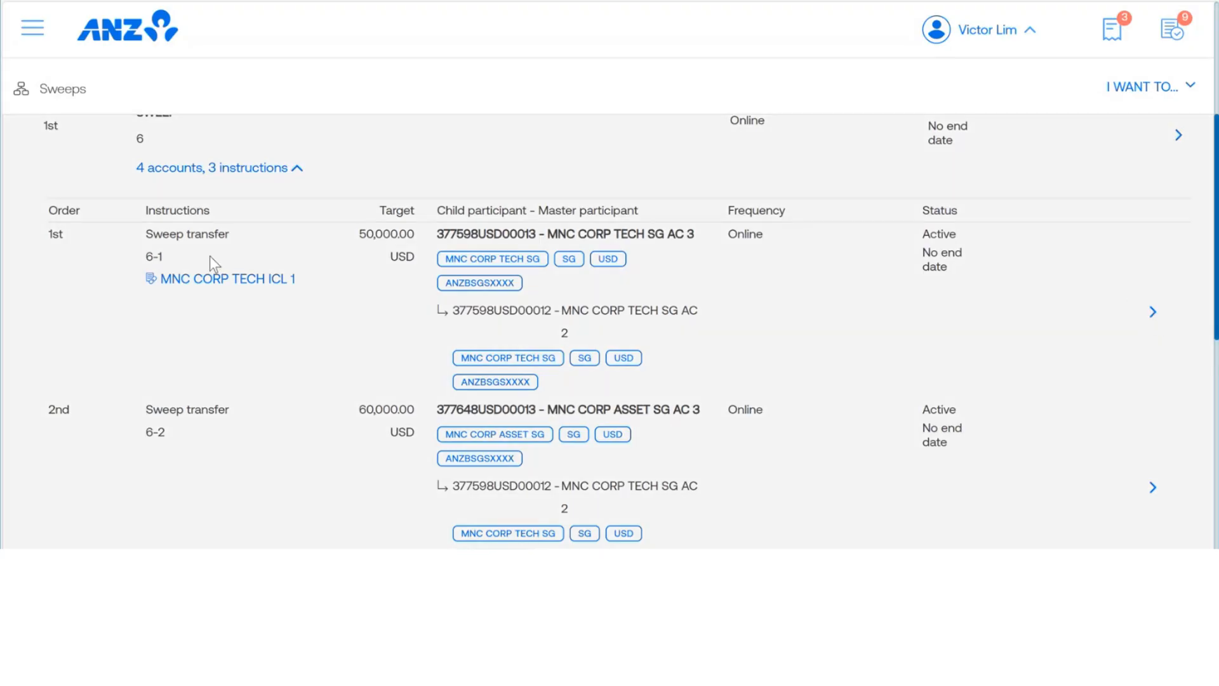
# Step: Open the details of sweep transfer instruction 6-1 and review its participants, settings and last execution dates
pyautogui.click(1153, 312)
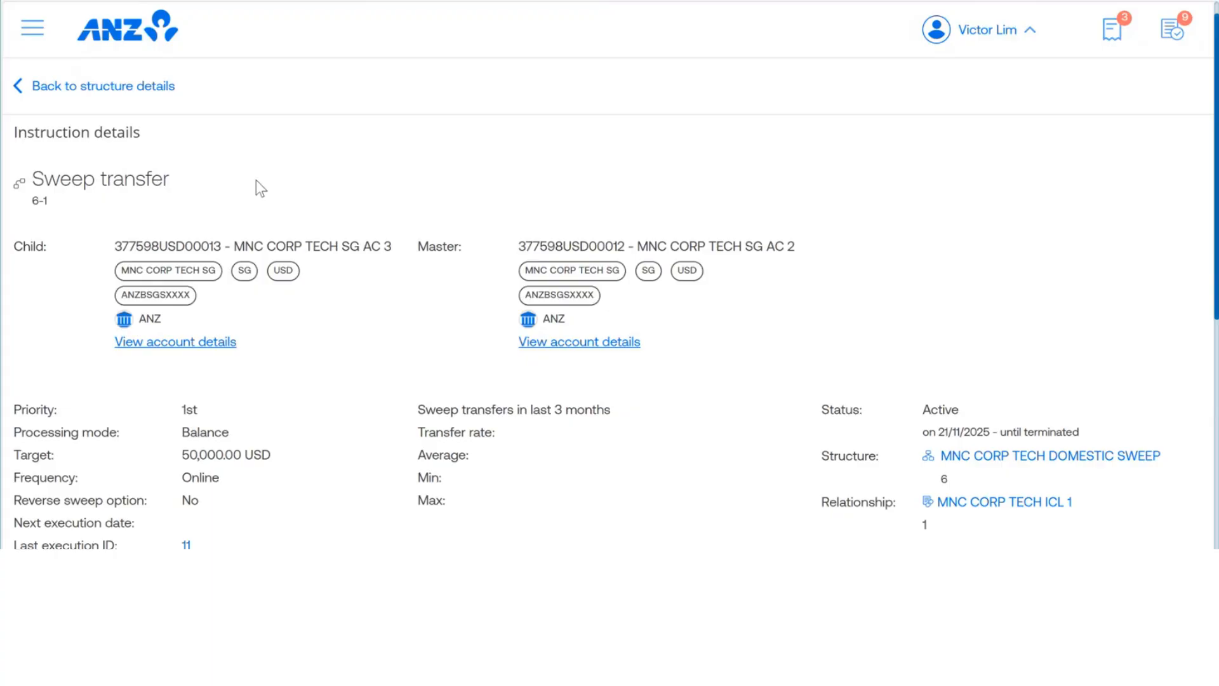
pyautogui.scroll(-1, 258, 181)
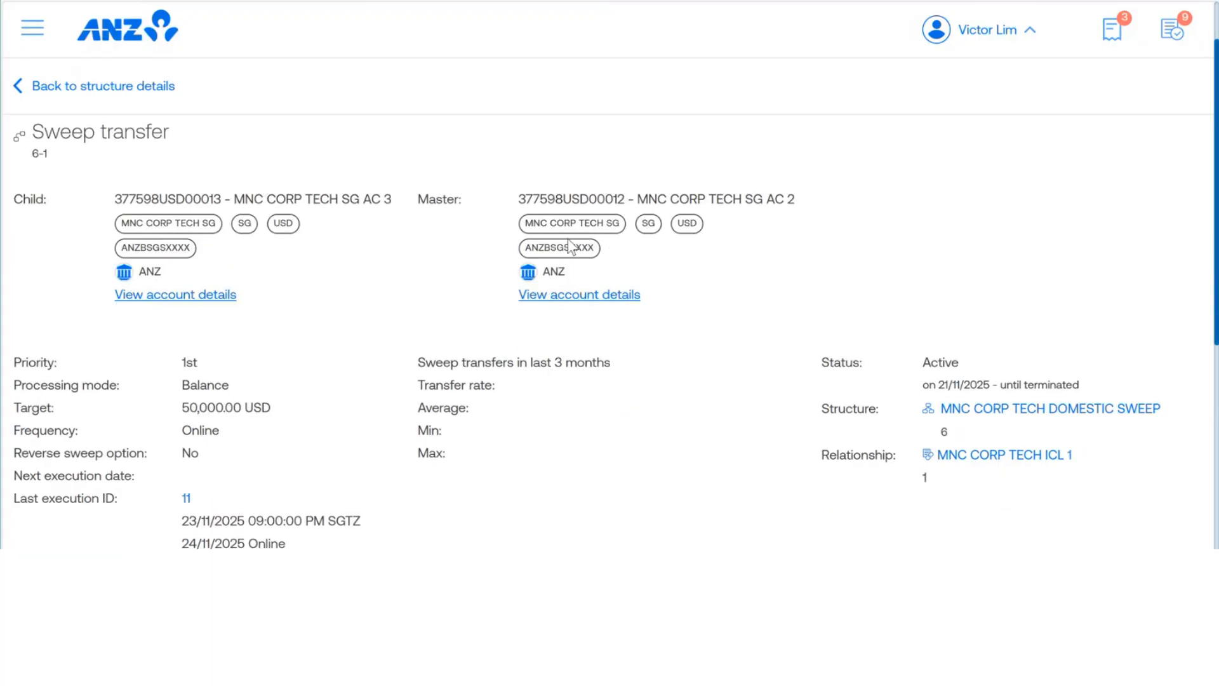
pyautogui.scroll(-2, 606, 266)
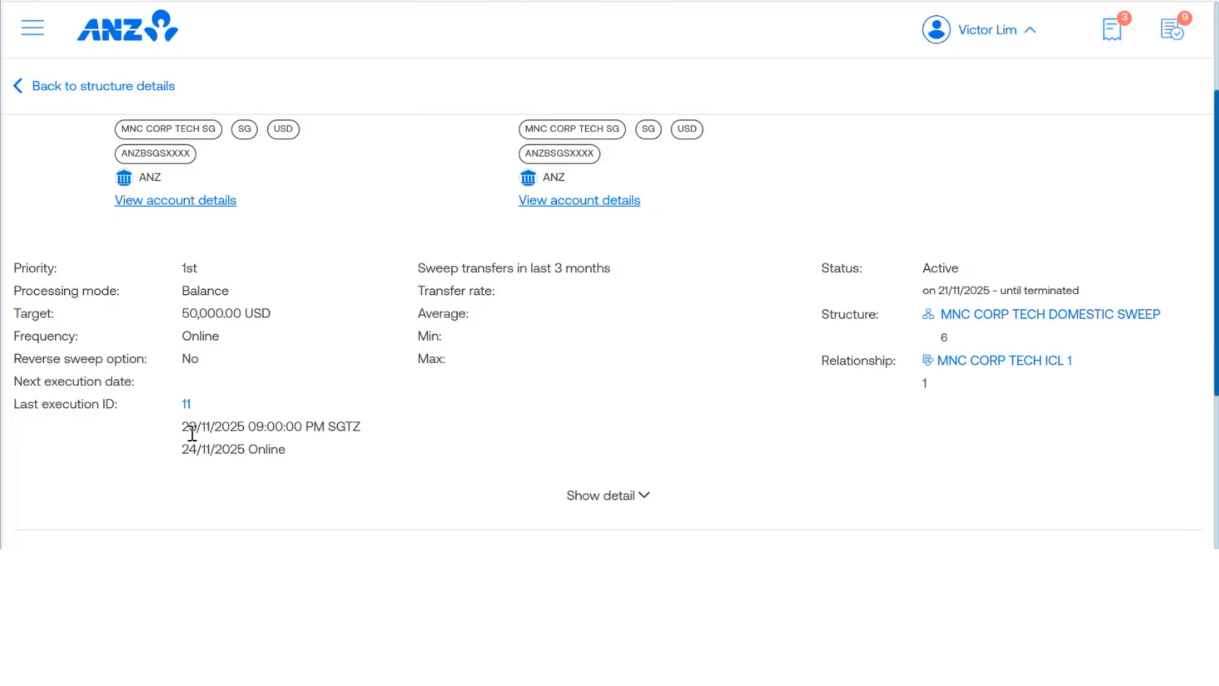
pyautogui.moveTo(180, 426); pyautogui.dragTo(313, 444)
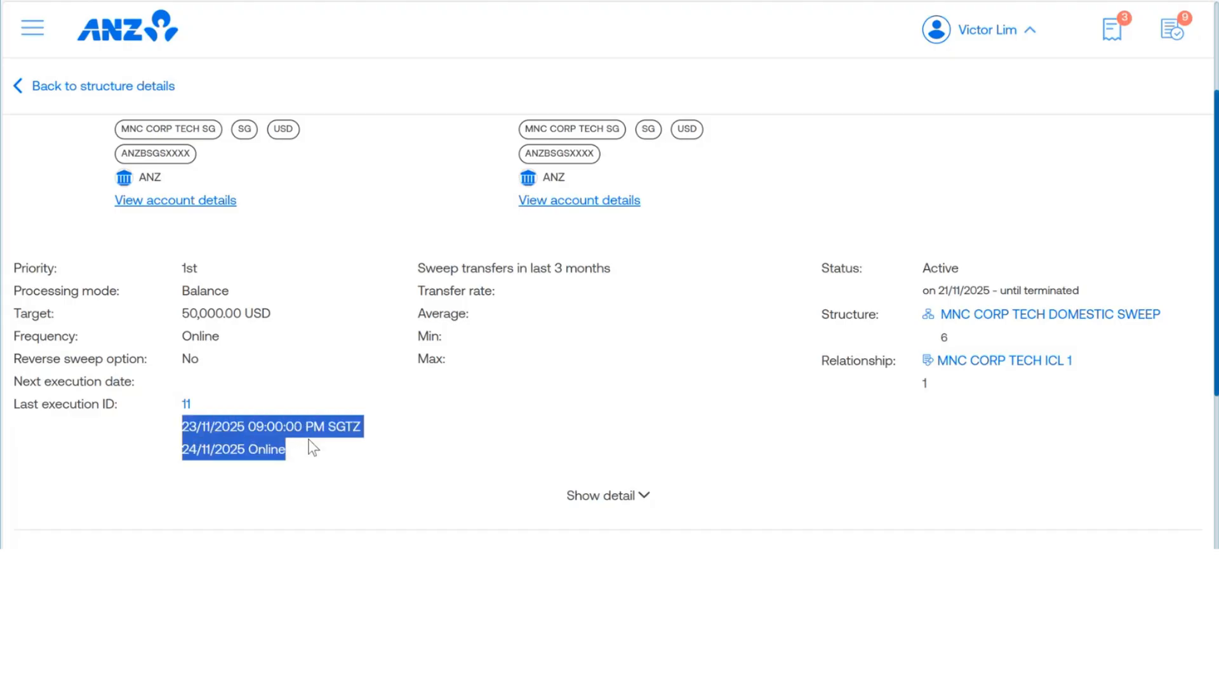
pyautogui.click(284, 387)
# Step: Open the execution details of the instruction's last execution and request their download
pyautogui.click(185, 404)
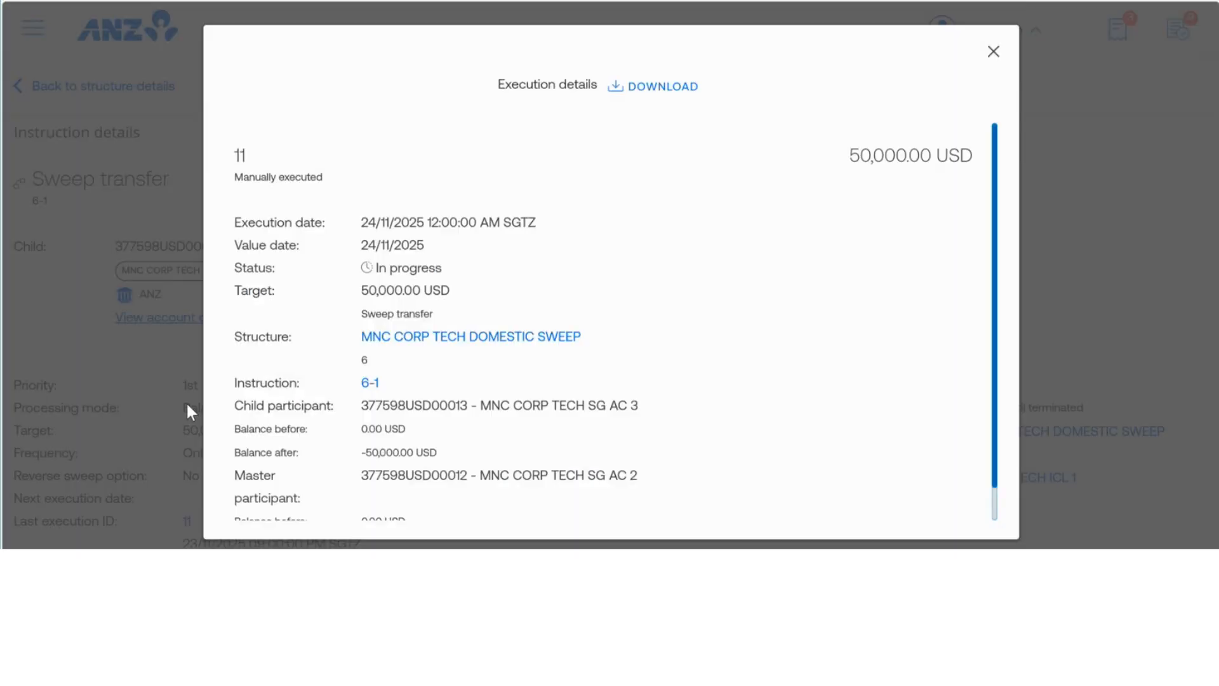
pyautogui.scroll(-1, 688, 272)
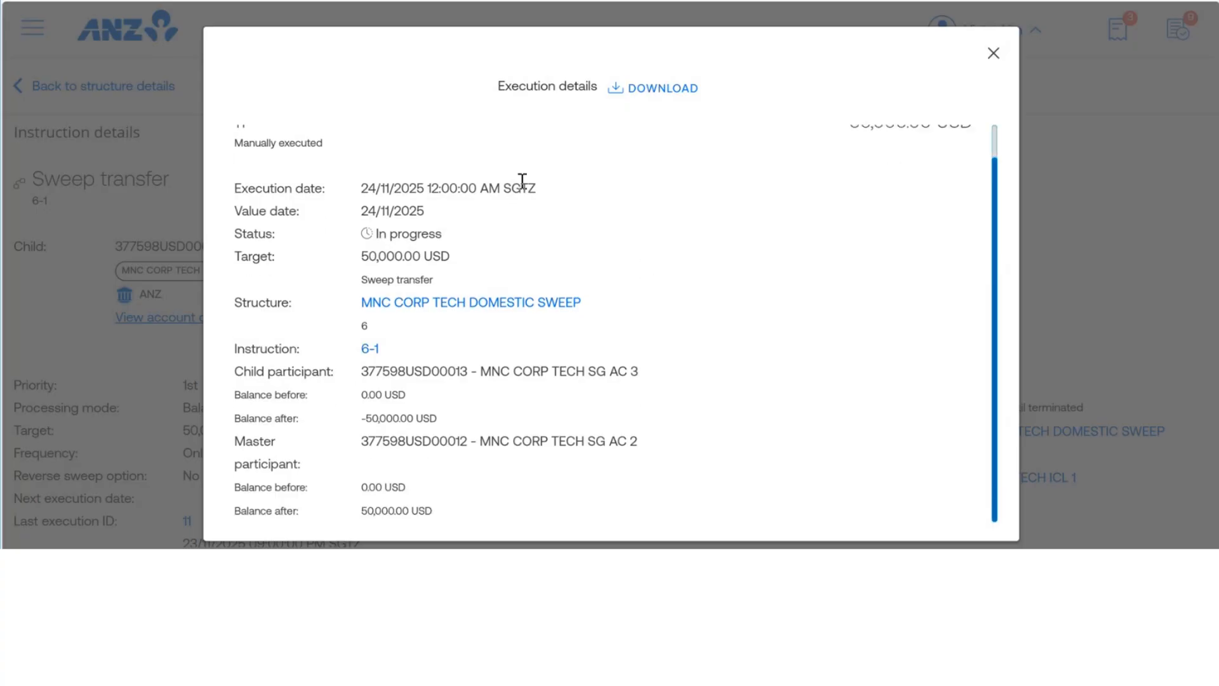
pyautogui.click(657, 93)
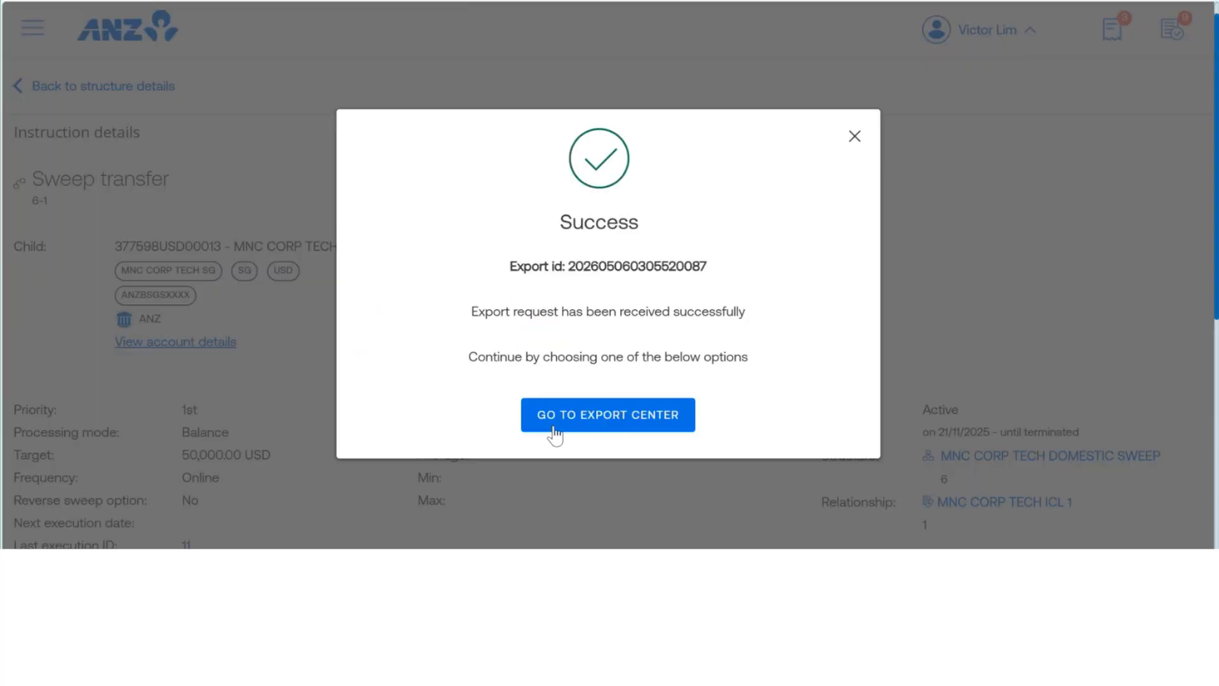
# Step: Visit the export center to see the requested file, and return to the instruction 6-1 details
pyautogui.click(599, 419)
pyautogui.click(32, 27)
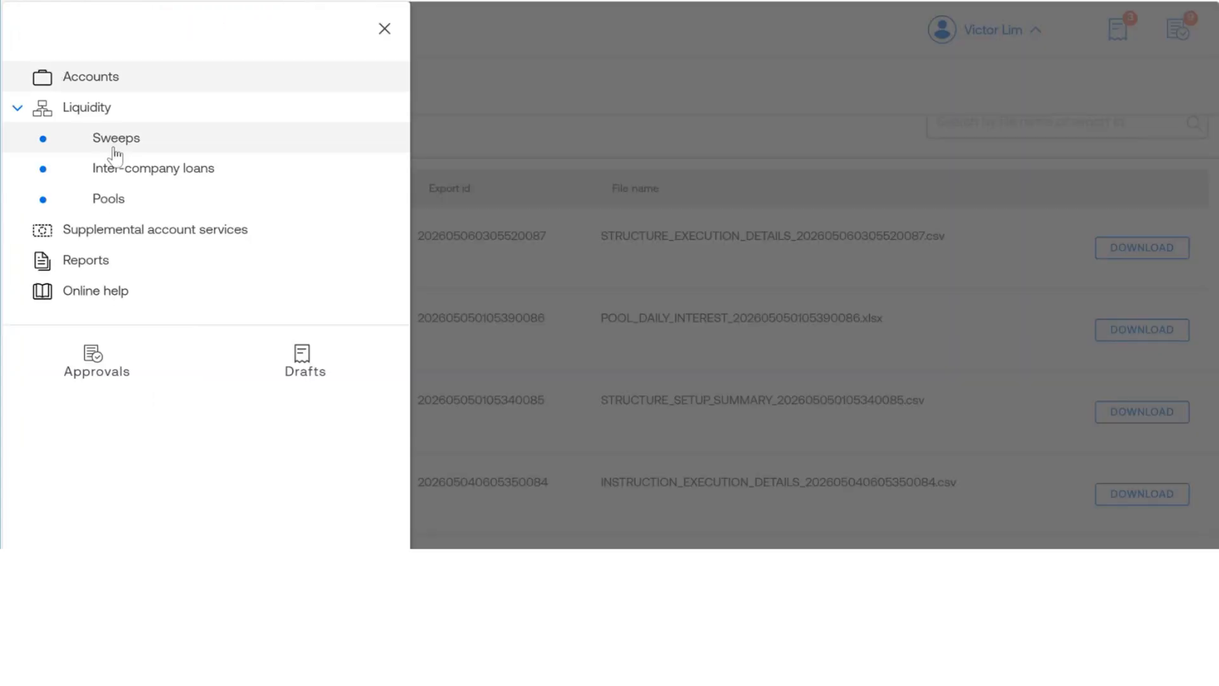
pyautogui.click(626, 81)
pyautogui.click(47, 92)
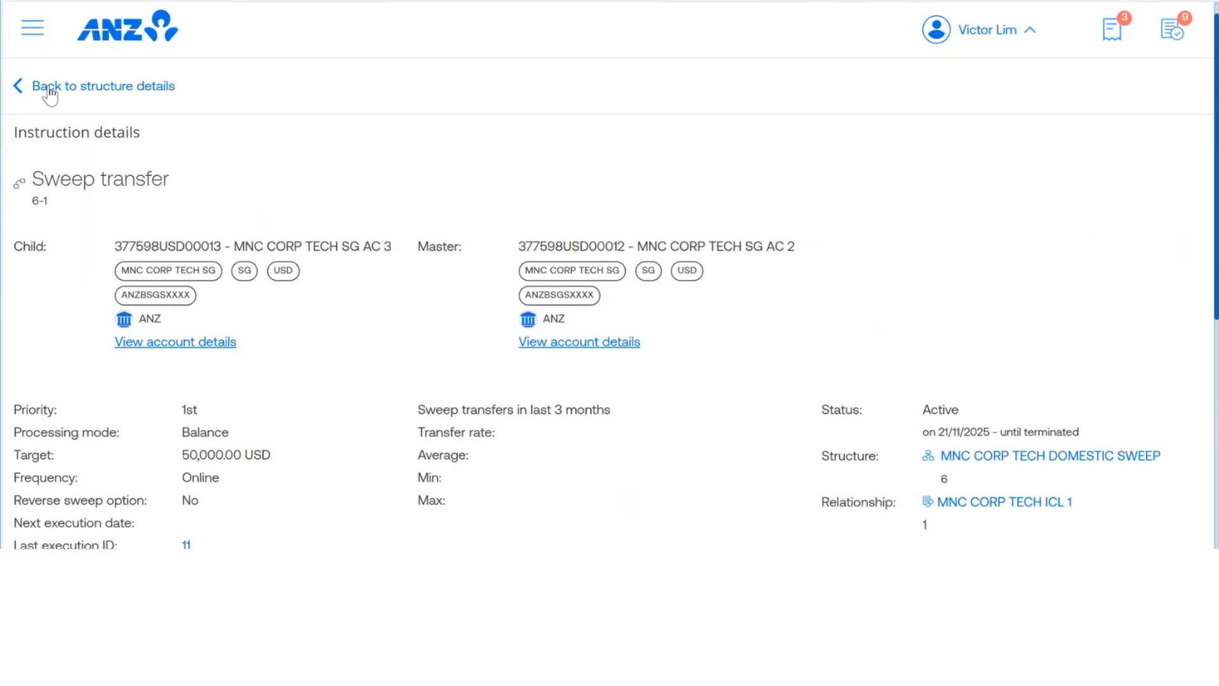
# Step: Open the MNC CORP TECH ICL 1 relationship linked to the sweep instruction and review its details
pyautogui.scroll(-3, 562, 229)
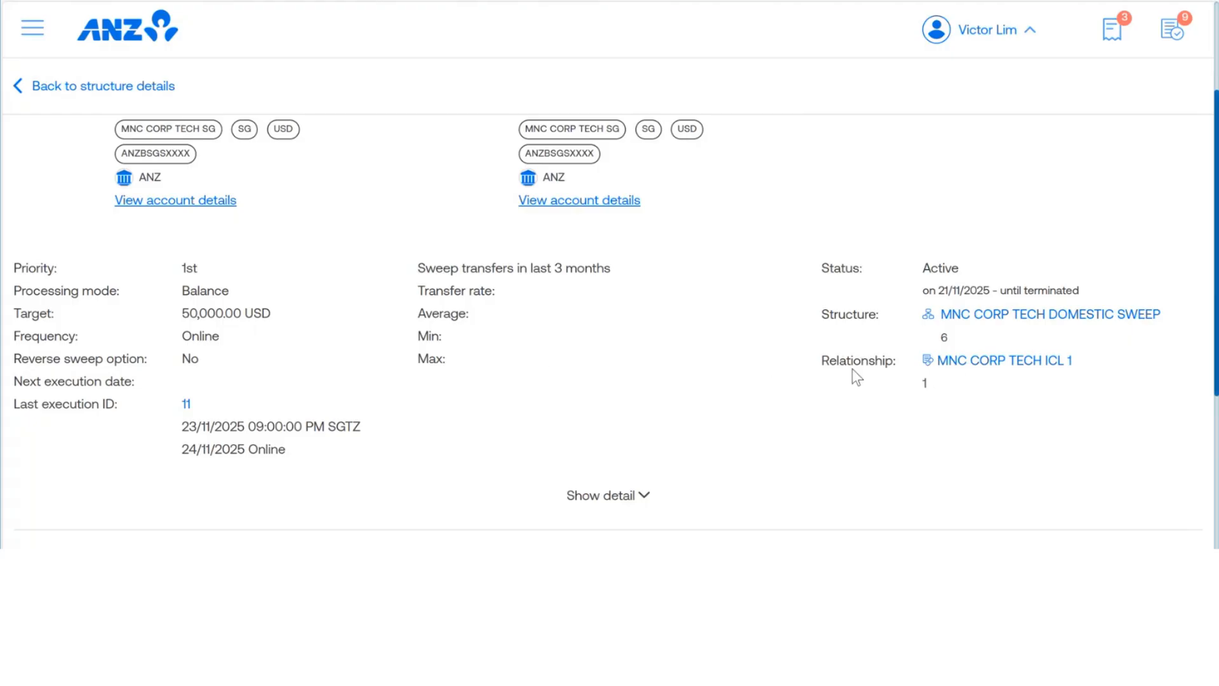
pyautogui.click(962, 367)
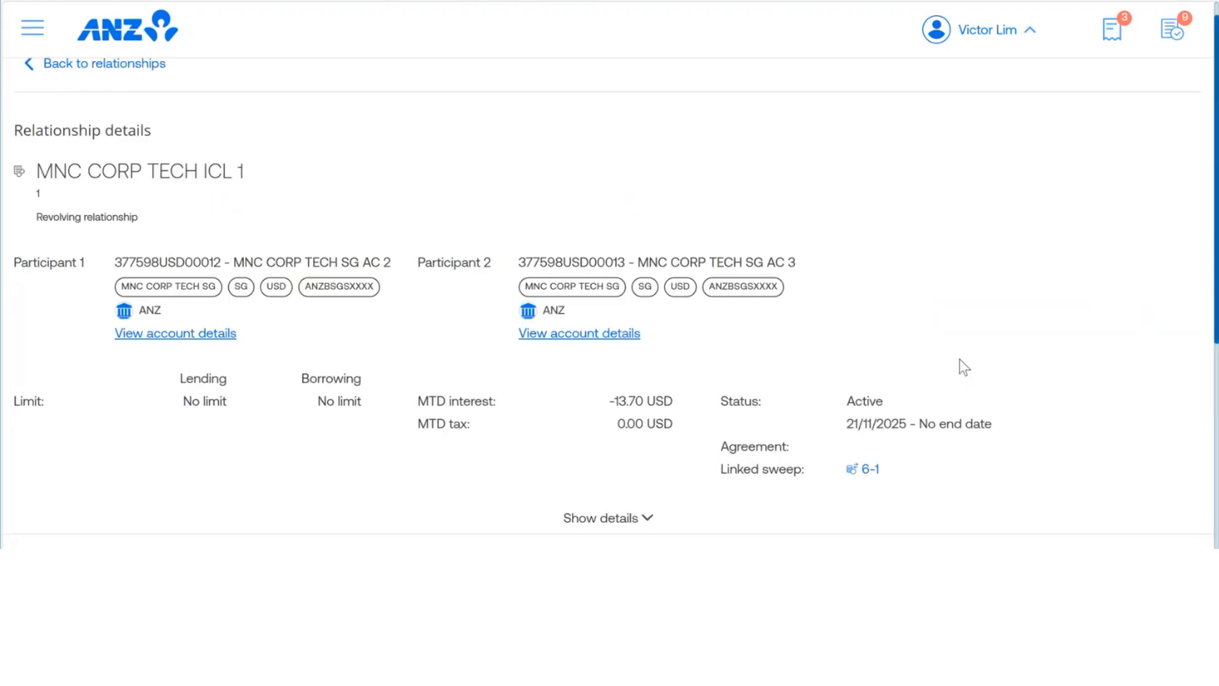
pyautogui.scroll(-2, 572, 219)
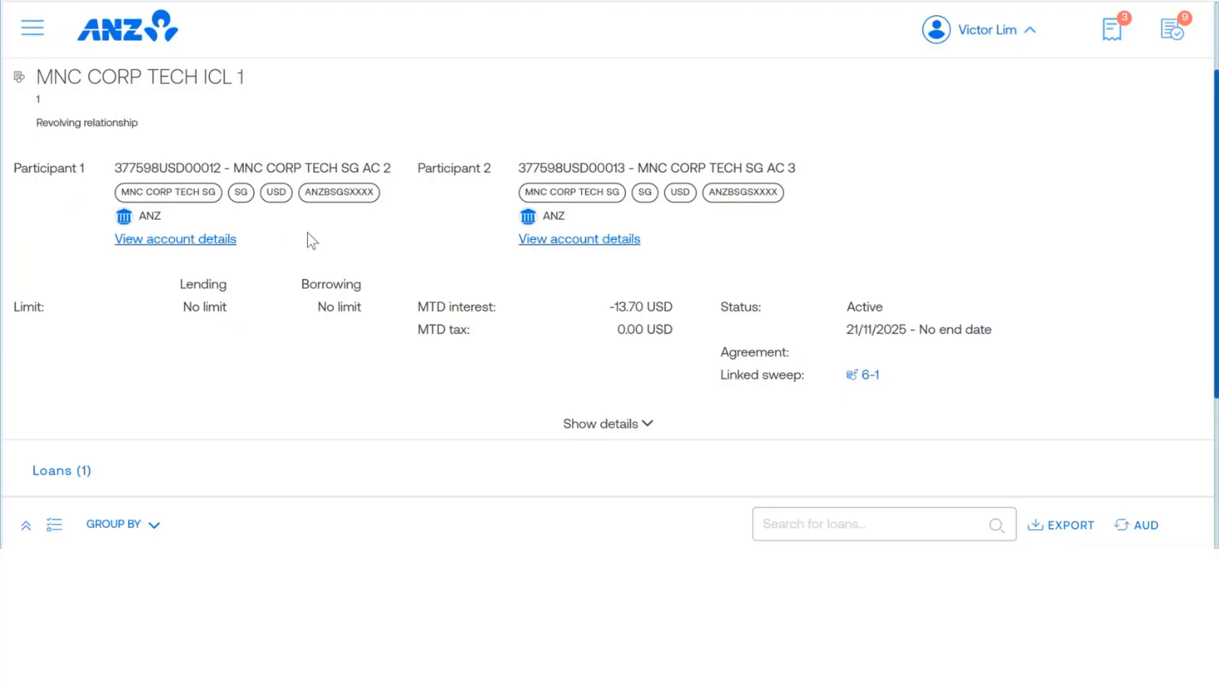
# Step: Look over the relationship's loan list and open loan 1 to view its transactions
pyautogui.scroll(-2, 311, 240)
pyautogui.scroll(-2, 308, 232)
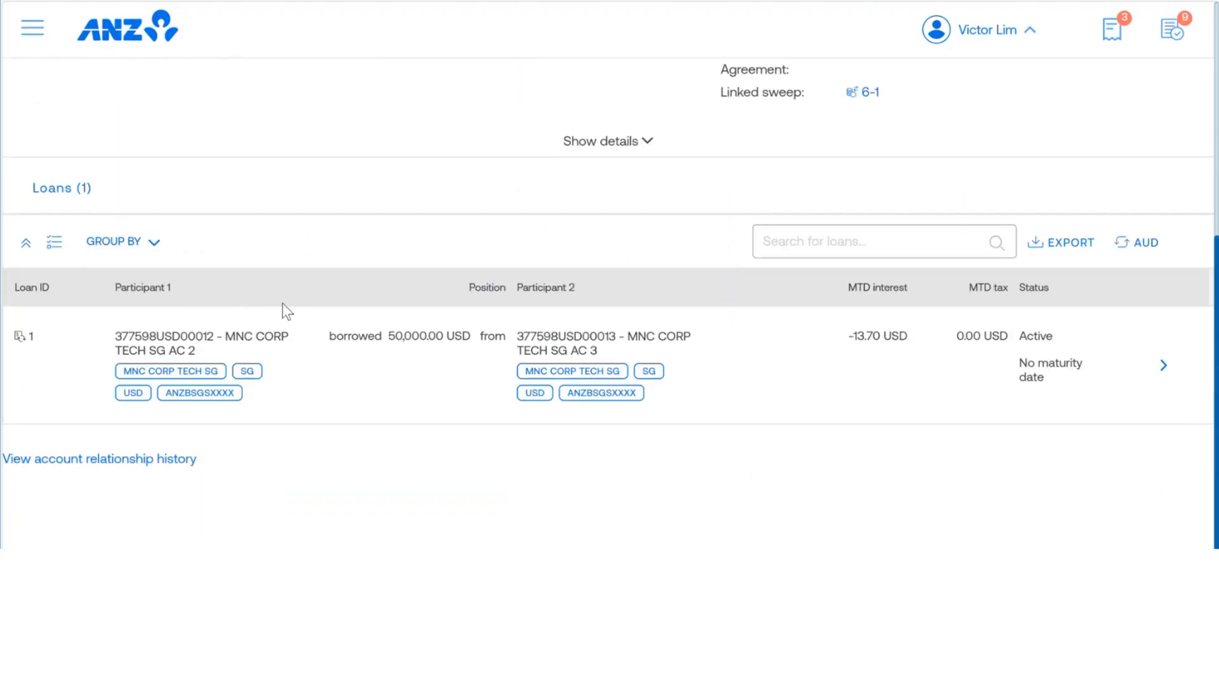
pyautogui.click(1165, 366)
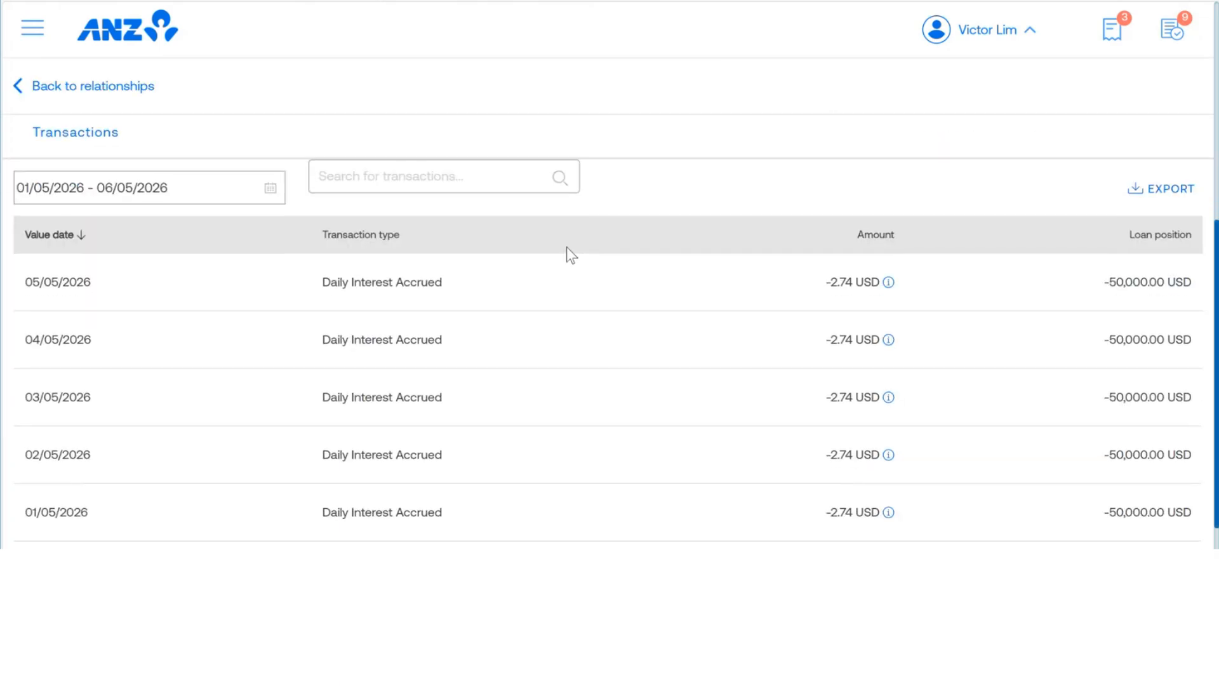
# Step: Review loan 1's daily interest and settlement transactions, and return through the relationship to the sweep instruction details
pyautogui.scroll(-1, 567, 250)
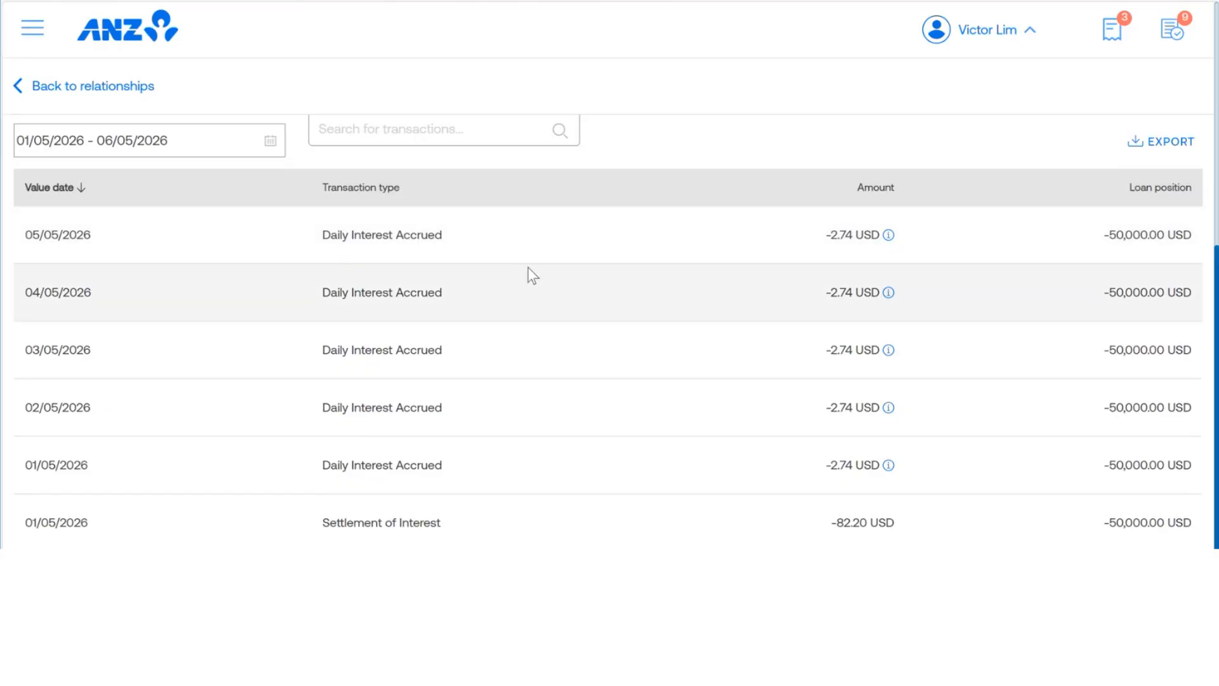
pyautogui.scroll(-1, 522, 268)
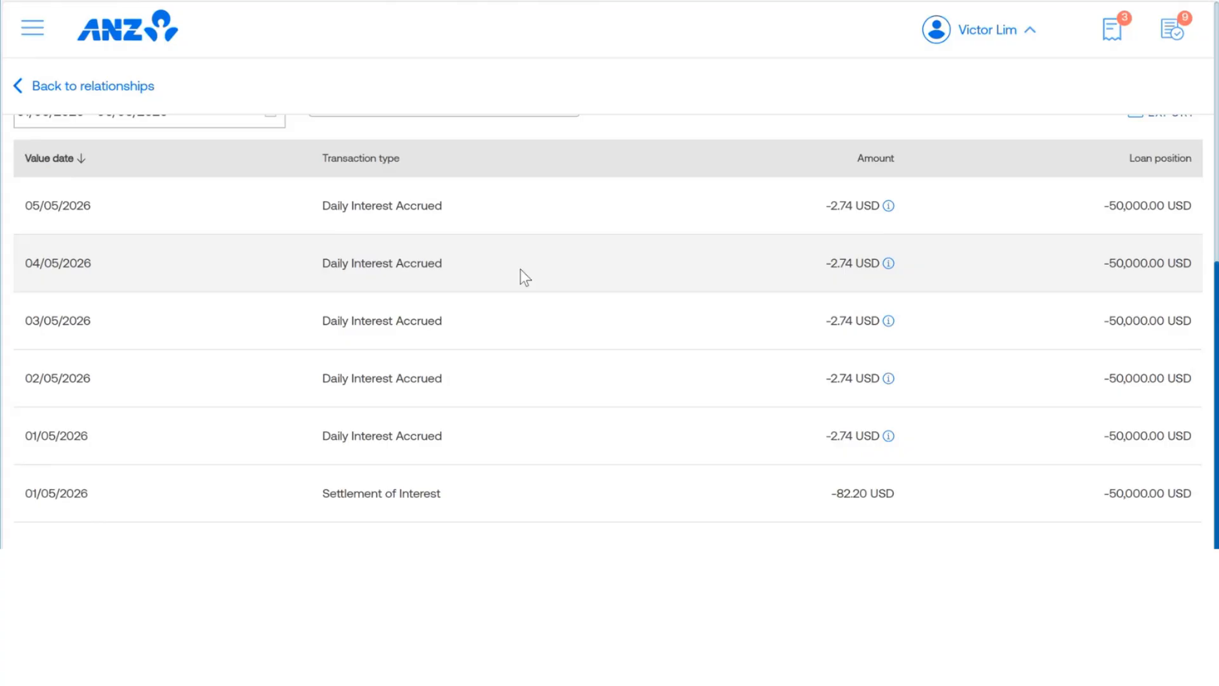
pyautogui.scroll(8, 521, 269)
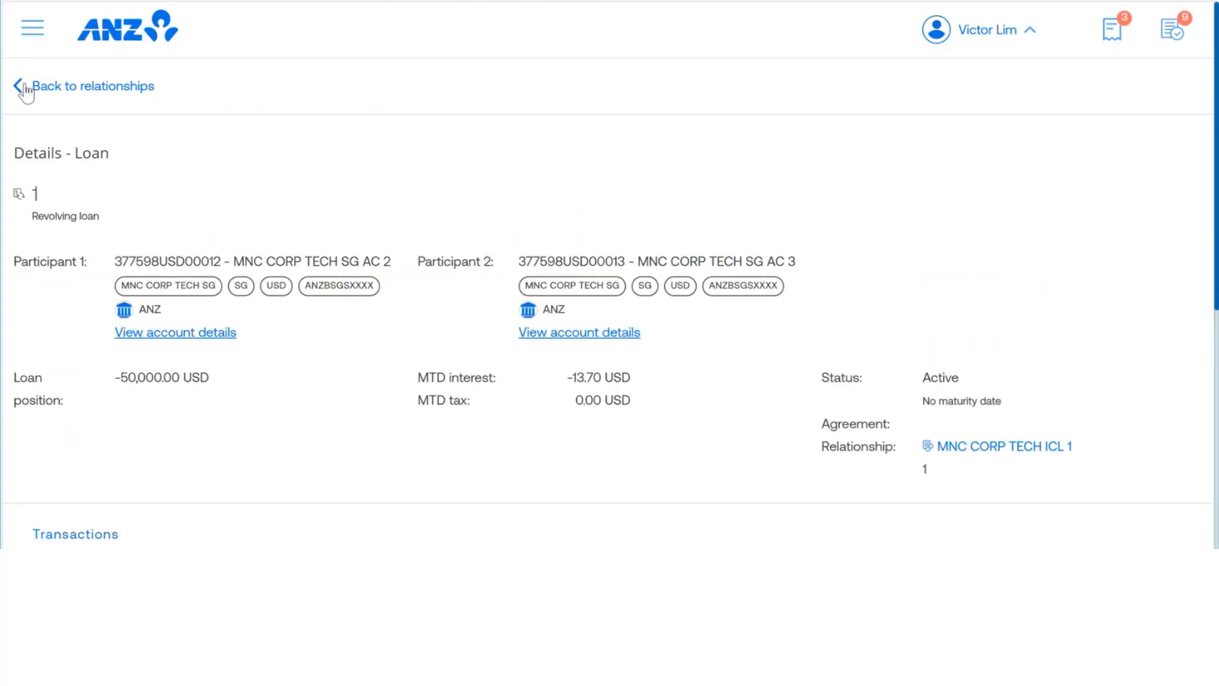
pyautogui.click(24, 87)
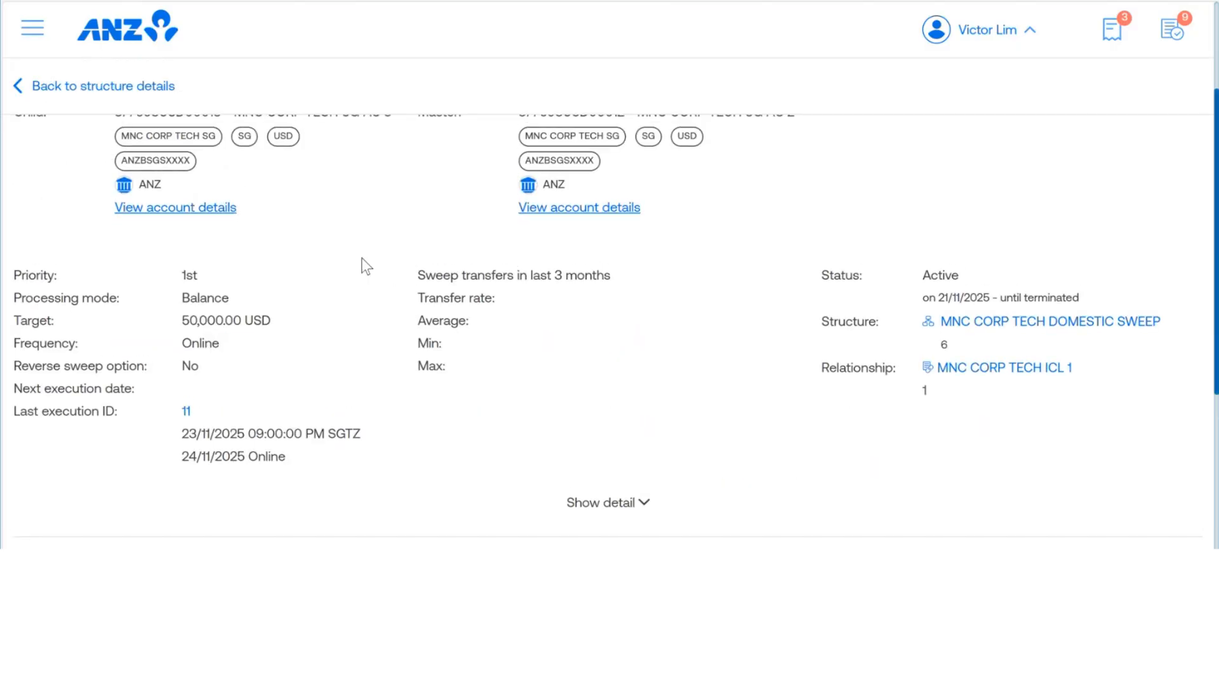
pyautogui.scroll(3, 366, 265)
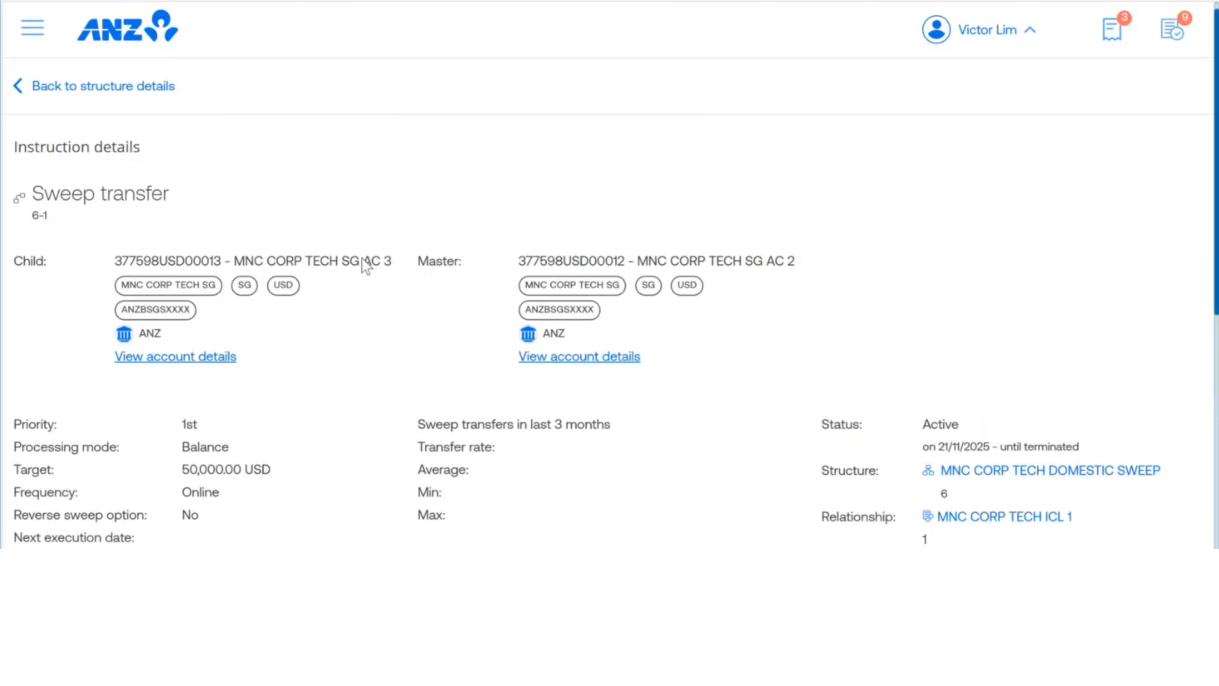
# Step: Expand the extra details of sweep instruction 6-1 and review its holiday, forced debit and participant balance settings
pyautogui.scroll(-3, 354, 212)
pyautogui.scroll(-1, 653, 433)
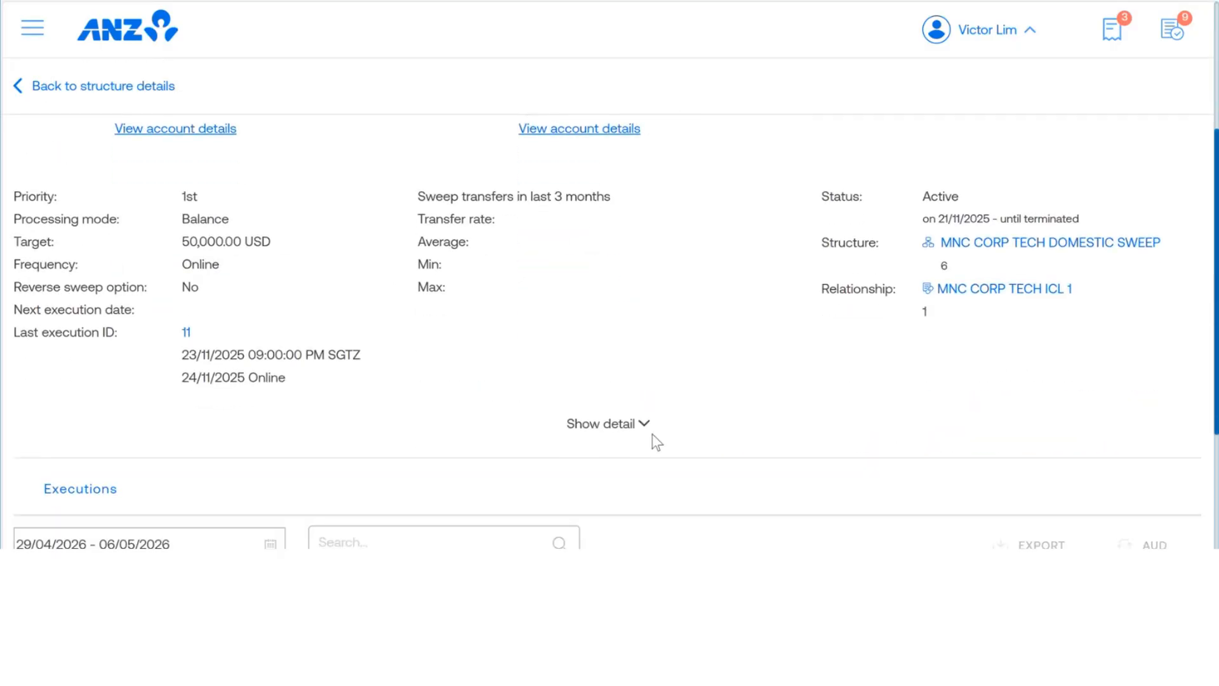
pyautogui.click(641, 424)
pyautogui.scroll(-5, 609, 336)
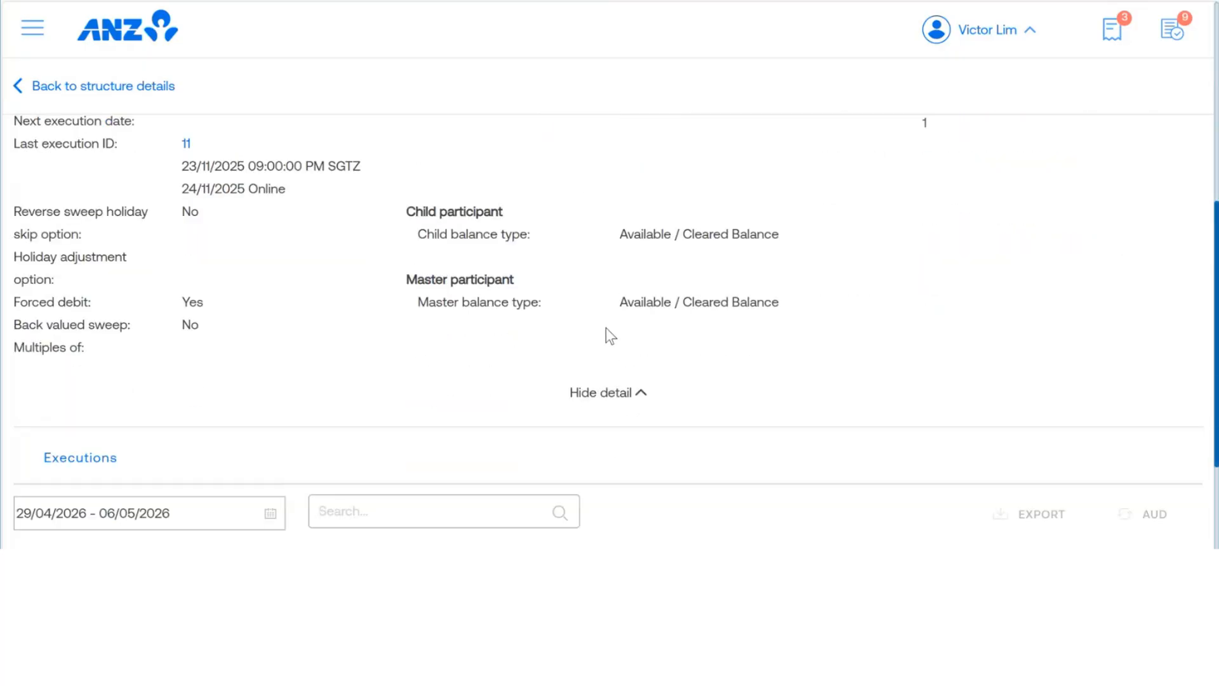
pyautogui.scroll(1, 457, 330)
pyautogui.scroll(8, 407, 323)
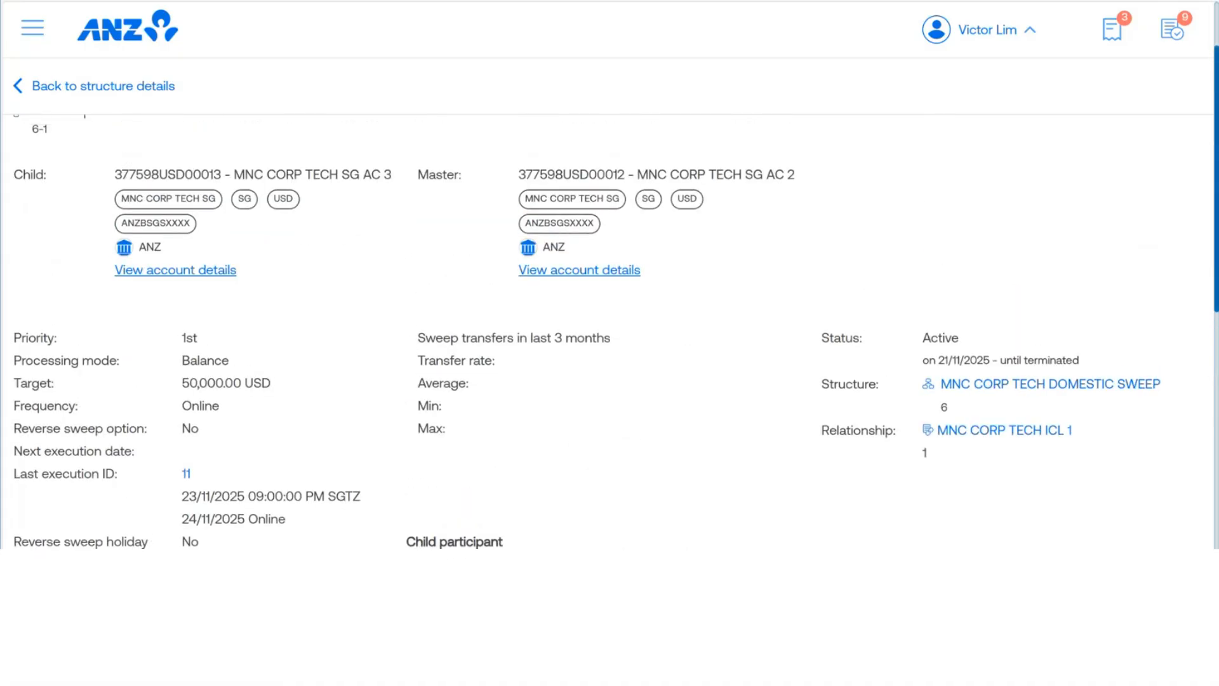
# Step: Return to the sweeps overview, expand structure group 176 and show the chart of its linked structures
pyautogui.click(18, 86)
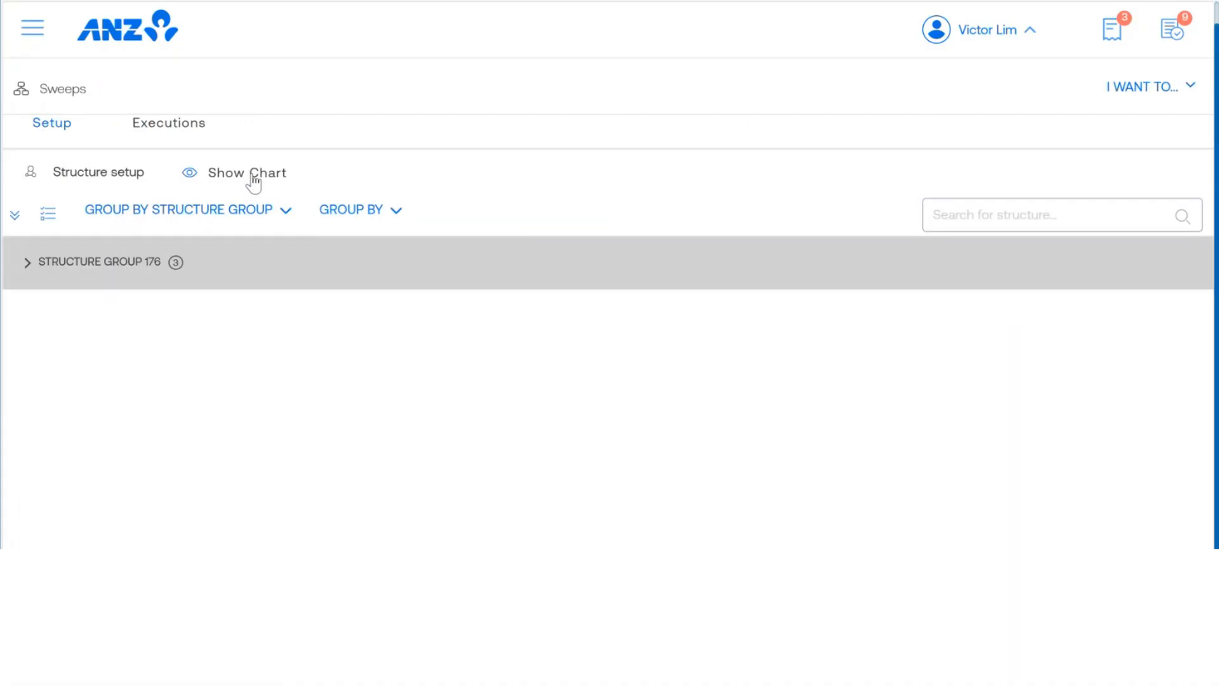
pyautogui.click(27, 262)
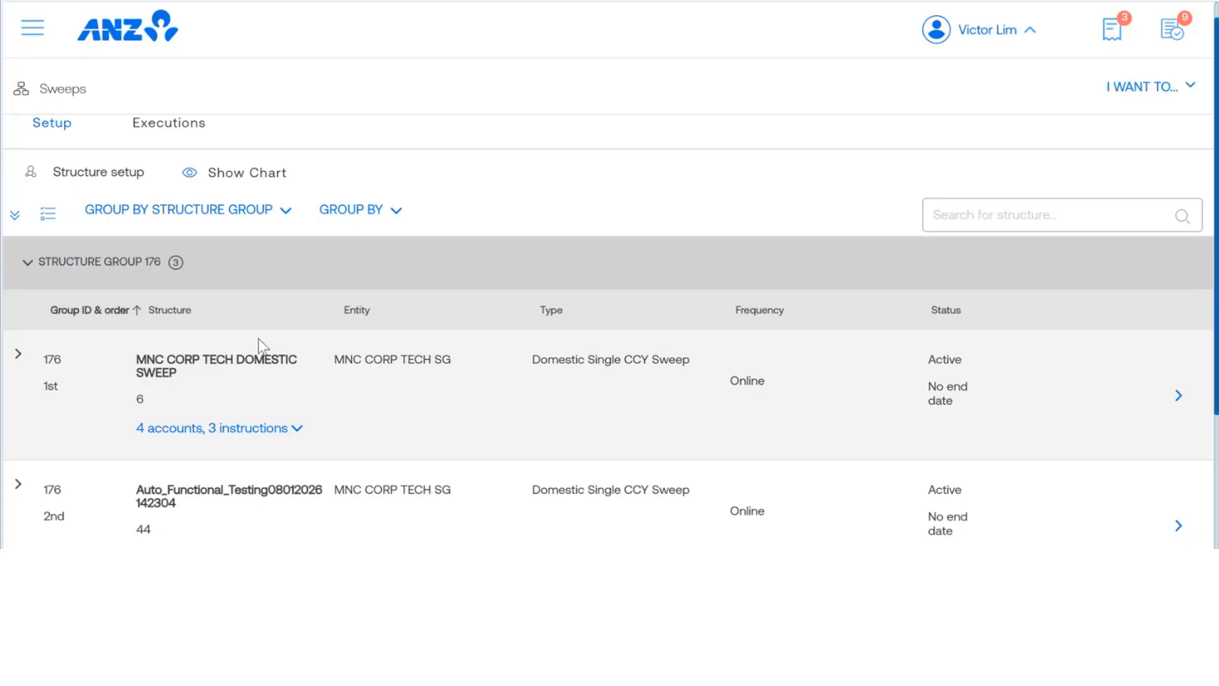
pyautogui.click(249, 185)
pyautogui.click(369, 336)
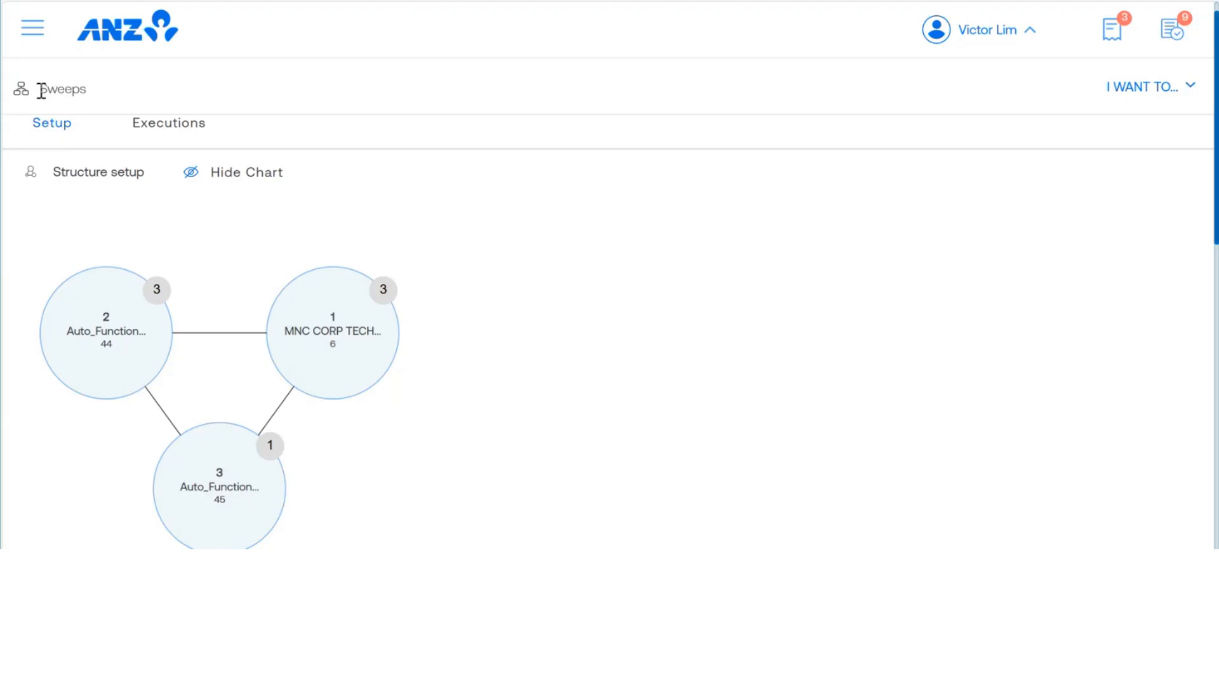
# Step: Reopen the sweeps overview, expand structure group 176 and open MNC CORP TECH DOMESTIC SWEEP to its instruction list
pyautogui.click(34, 29)
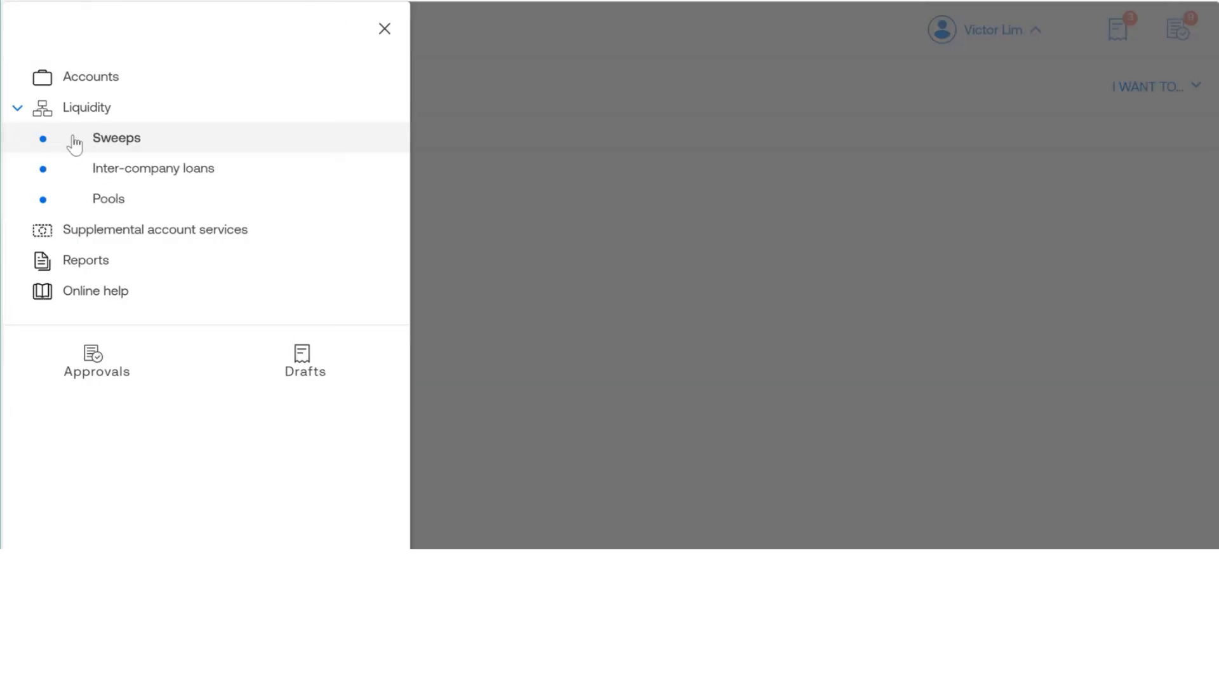
pyautogui.click(117, 144)
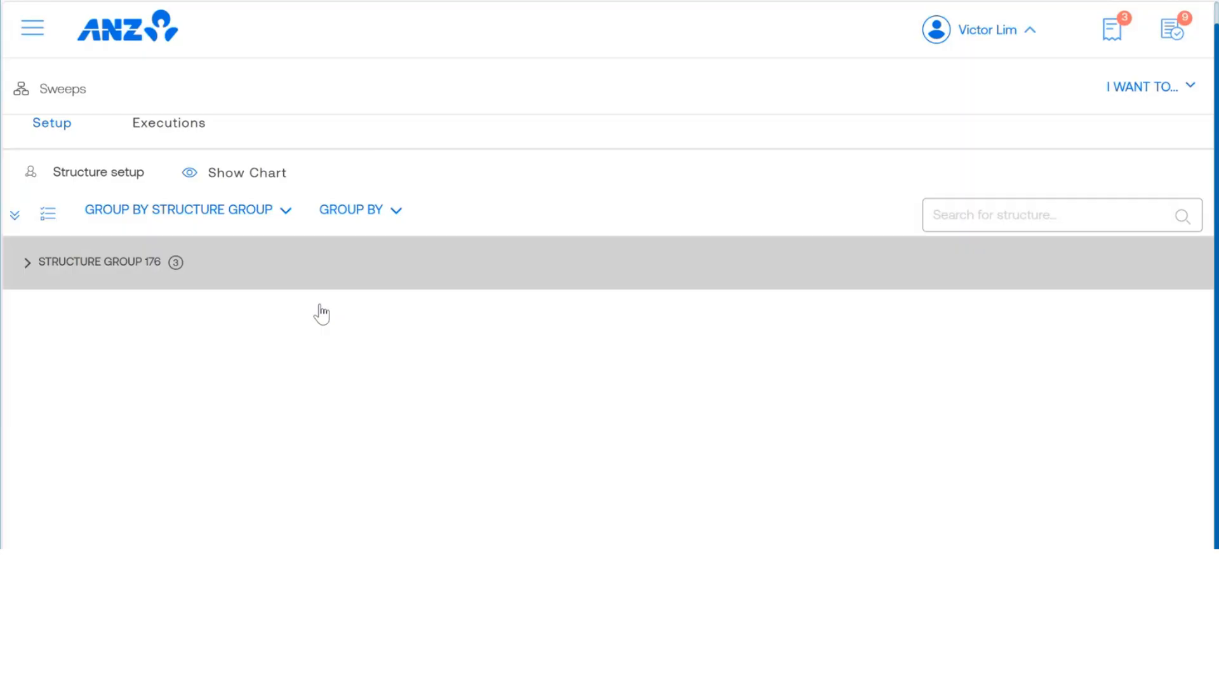
pyautogui.click(80, 262)
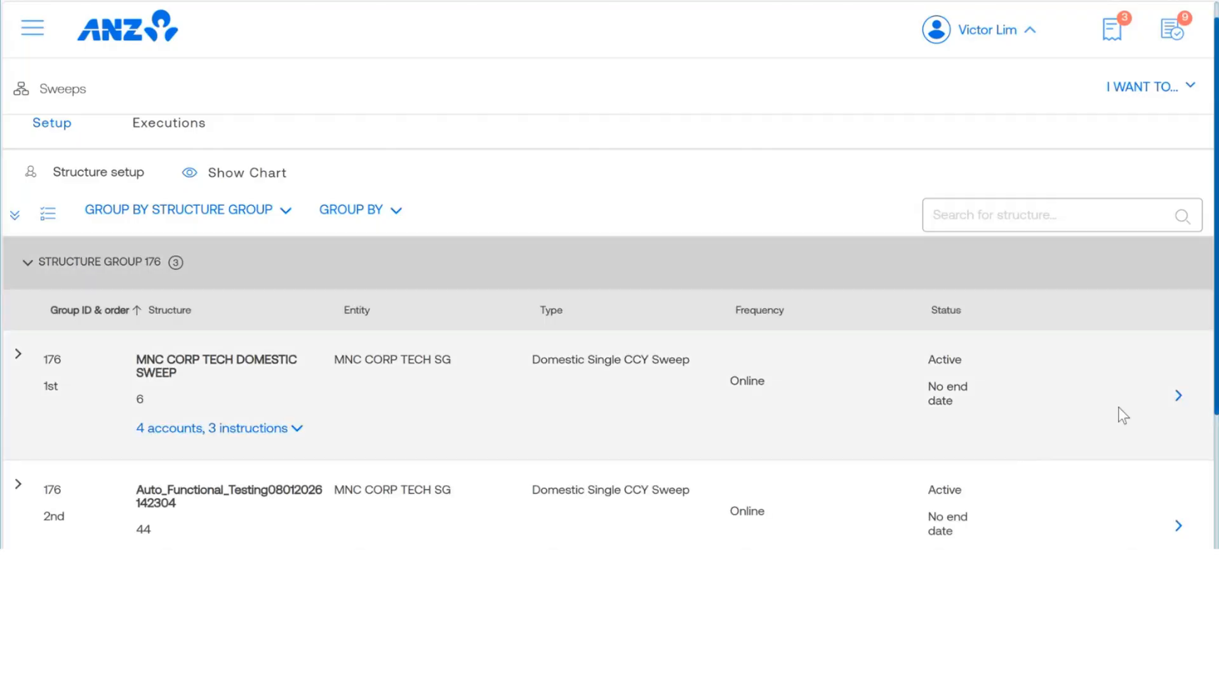
pyautogui.click(1179, 396)
pyautogui.scroll(-3, 466, 391)
pyautogui.scroll(-5, 447, 385)
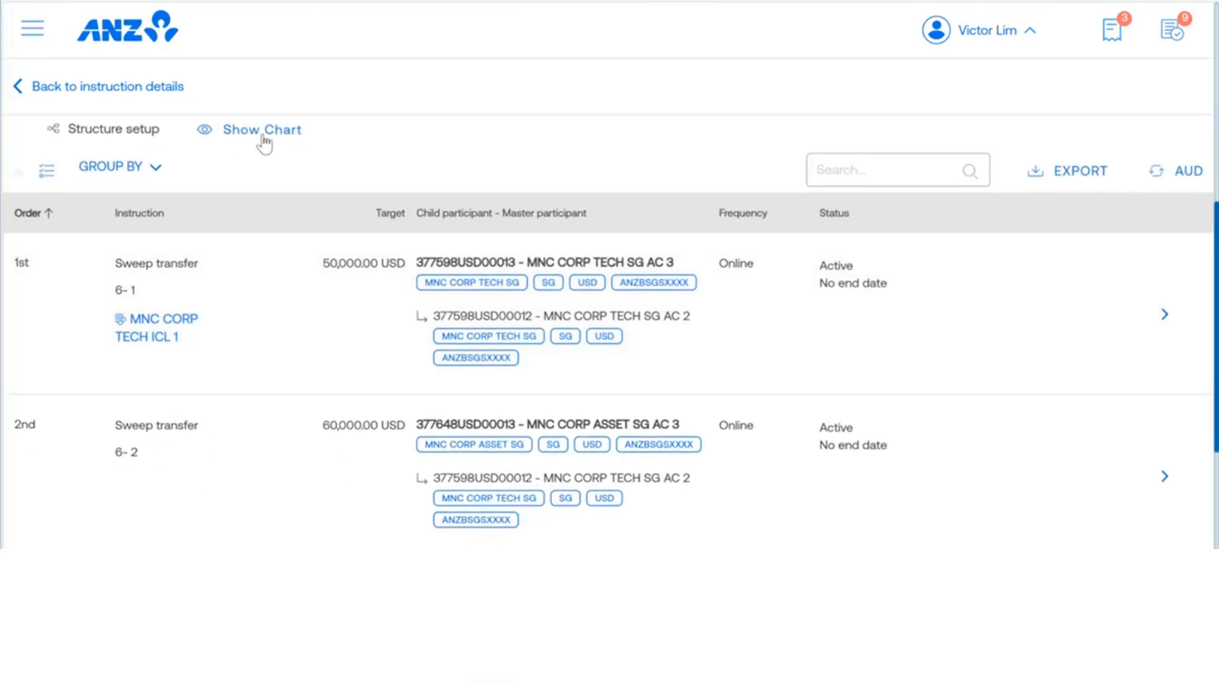
# Step: Show the structure's chart, inspect the 2nd sweep transfer and its child account, and return to the sweeps overview
pyautogui.click(255, 134)
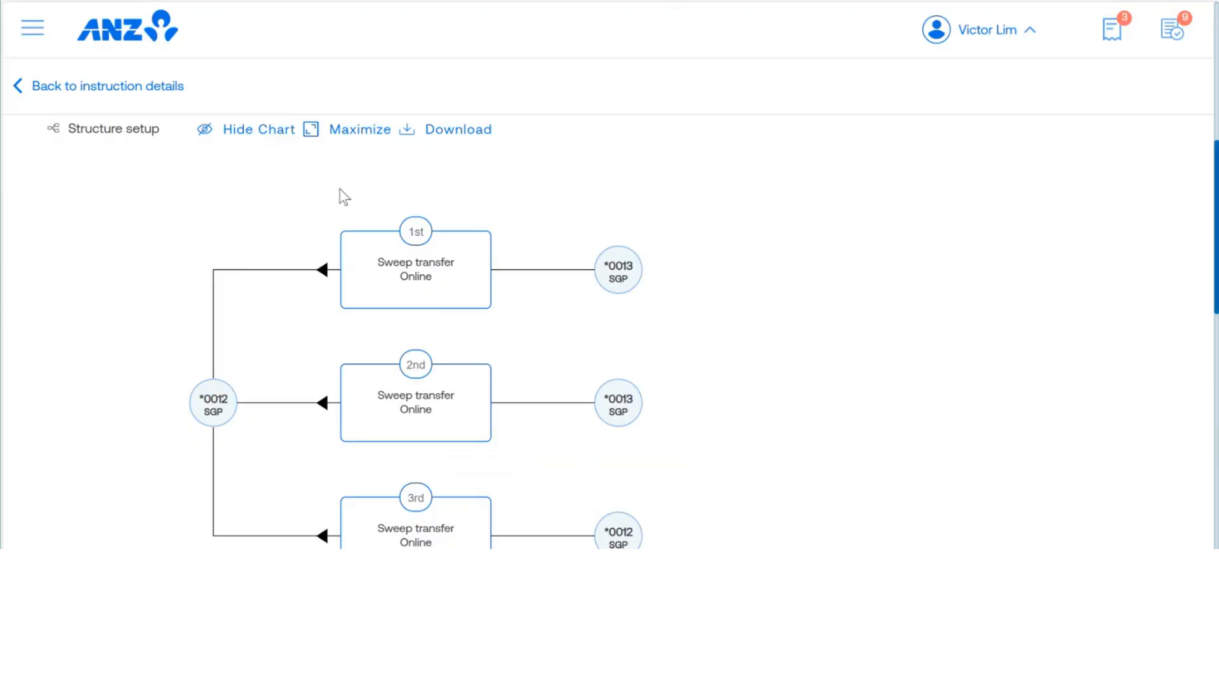
pyautogui.scroll(-2, 819, 357)
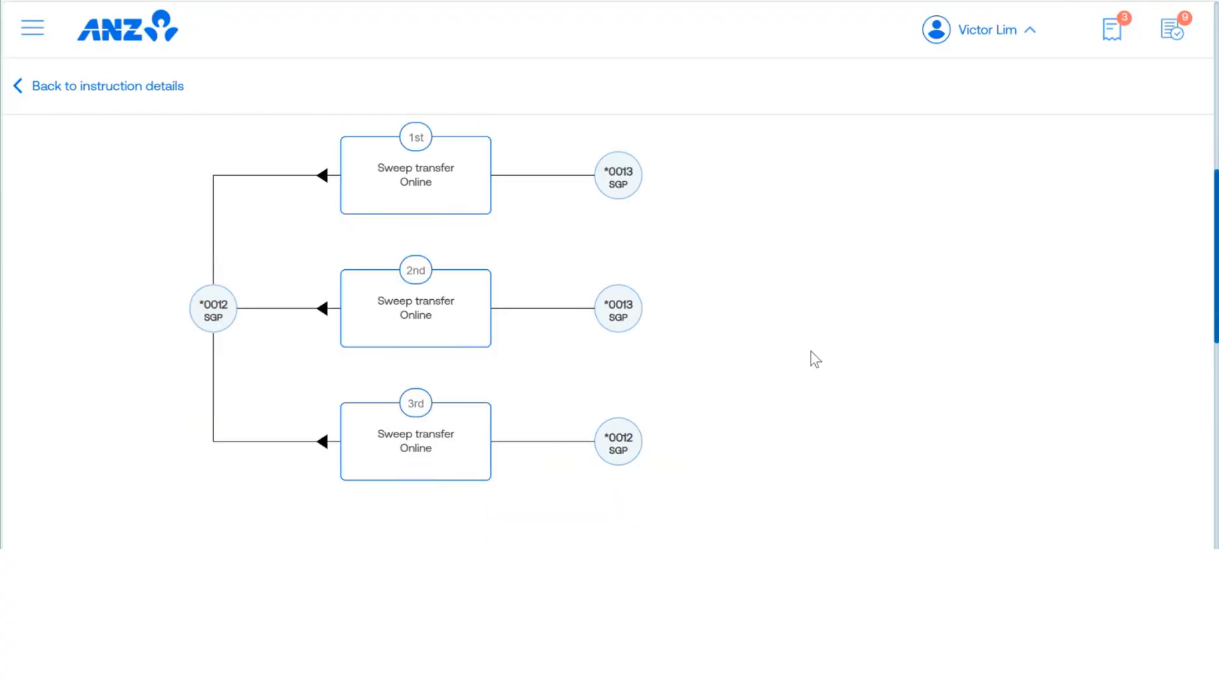
pyautogui.click(640, 299)
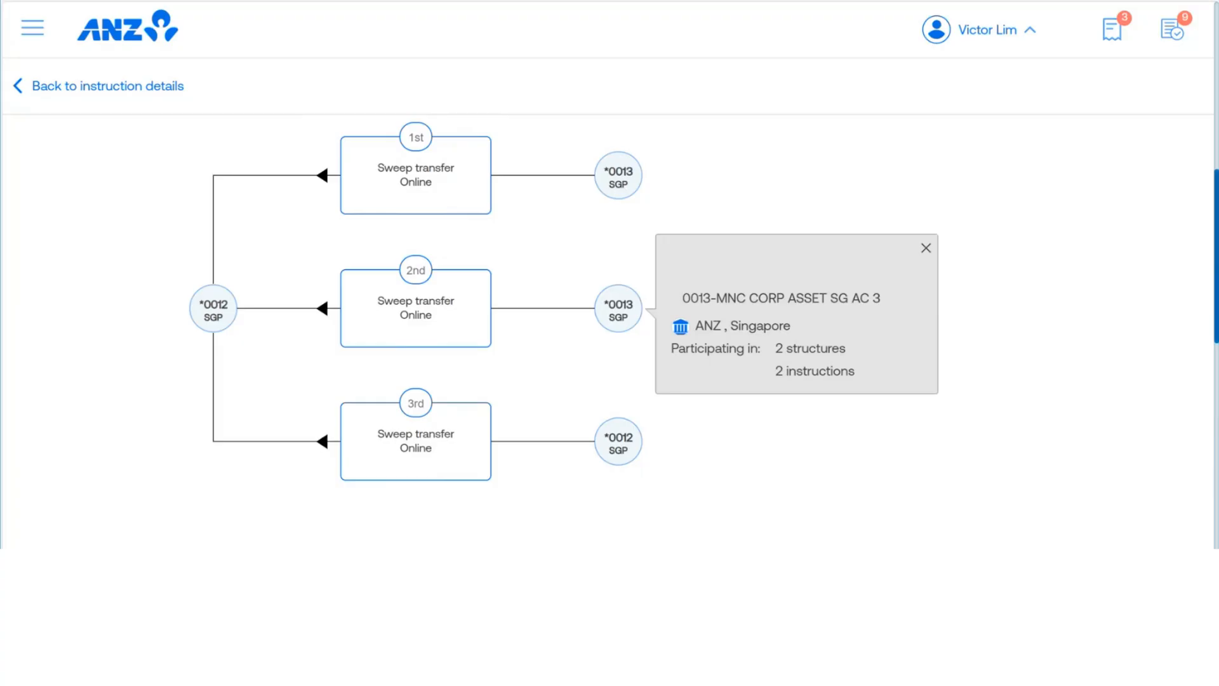
pyautogui.click(330, 202)
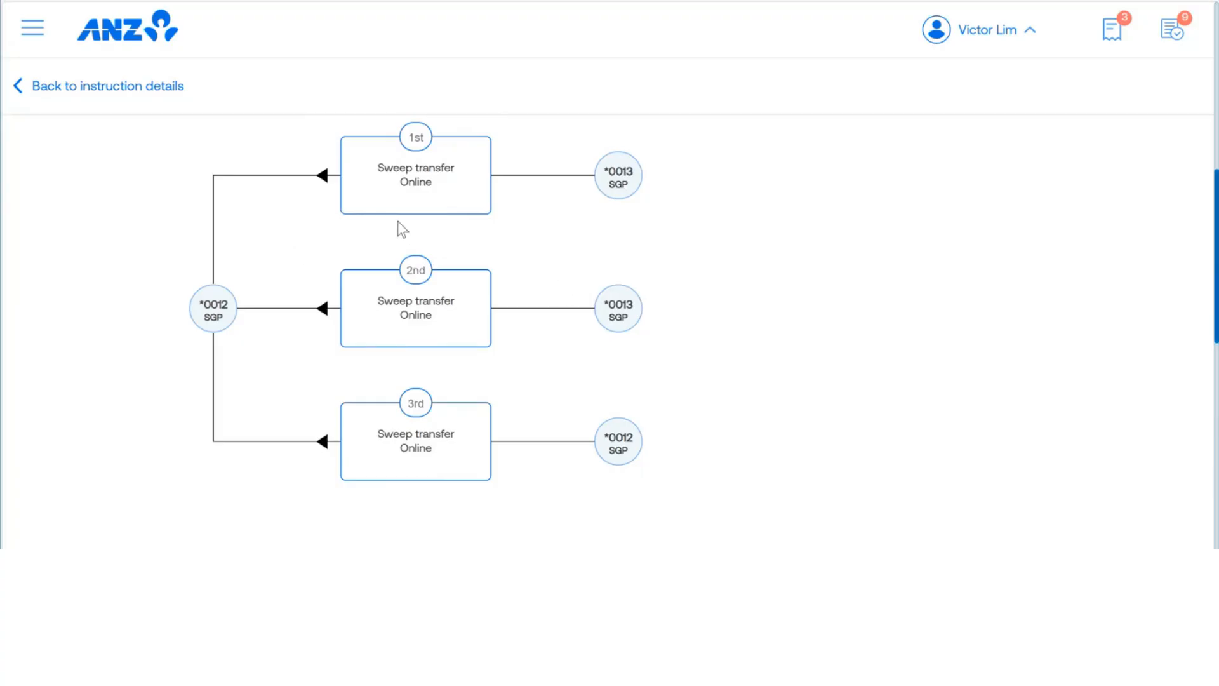
pyautogui.click(470, 292)
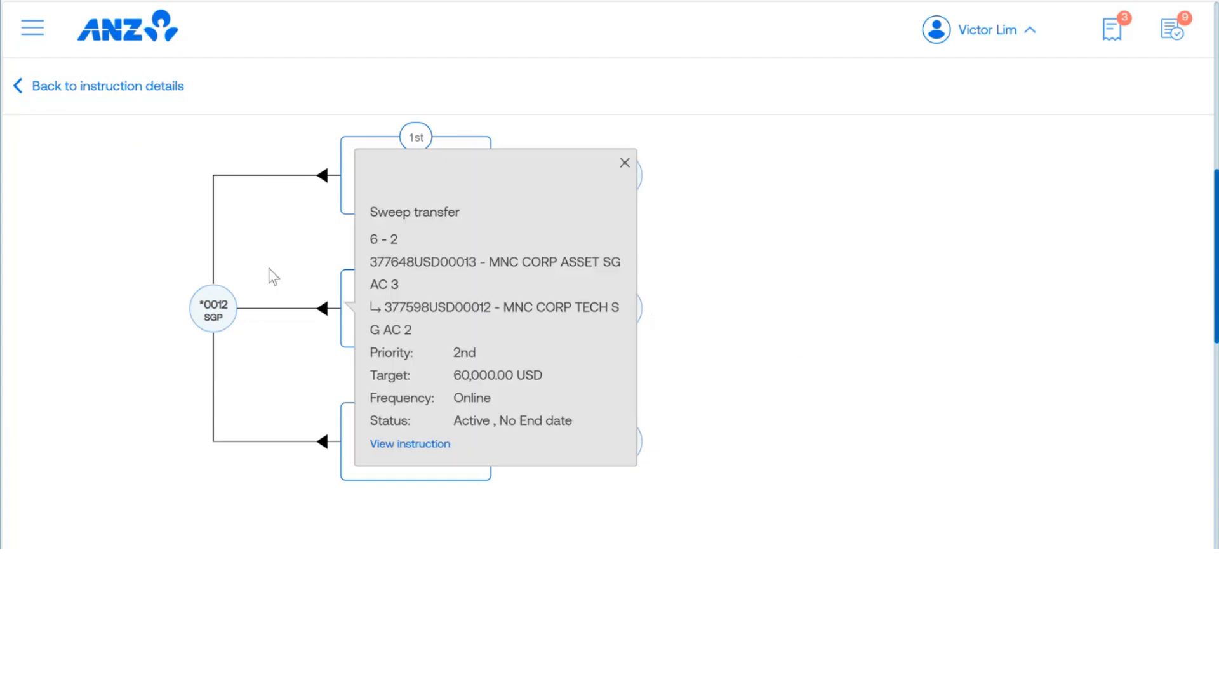
pyautogui.moveTo(368, 303)
pyautogui.click(19, 89)
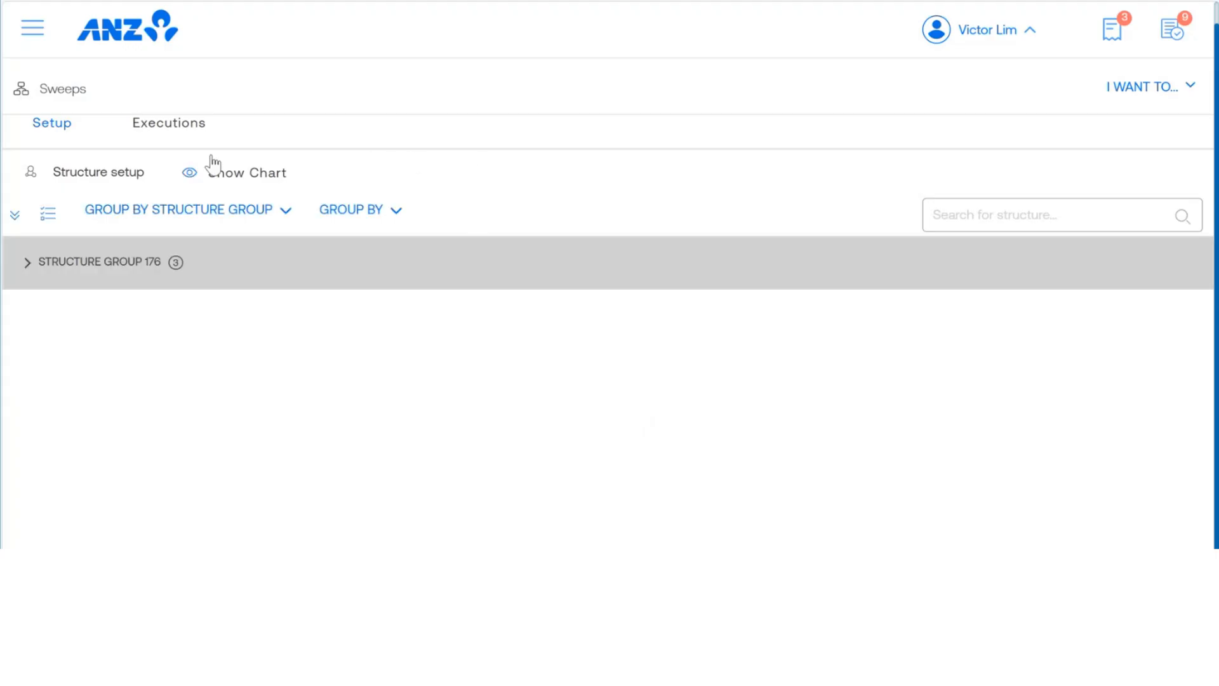
# Step: View the sweep executions and look at the execution date calendar without changing the date
pyautogui.click(30, 28)
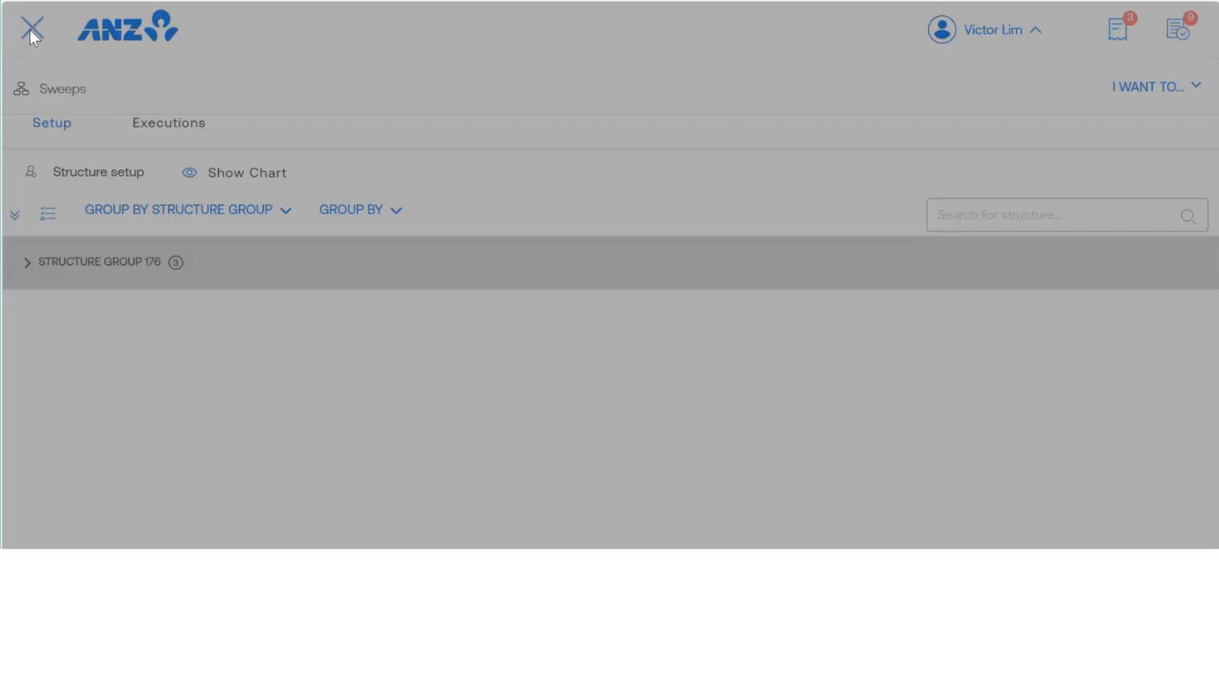
pyautogui.click(105, 137)
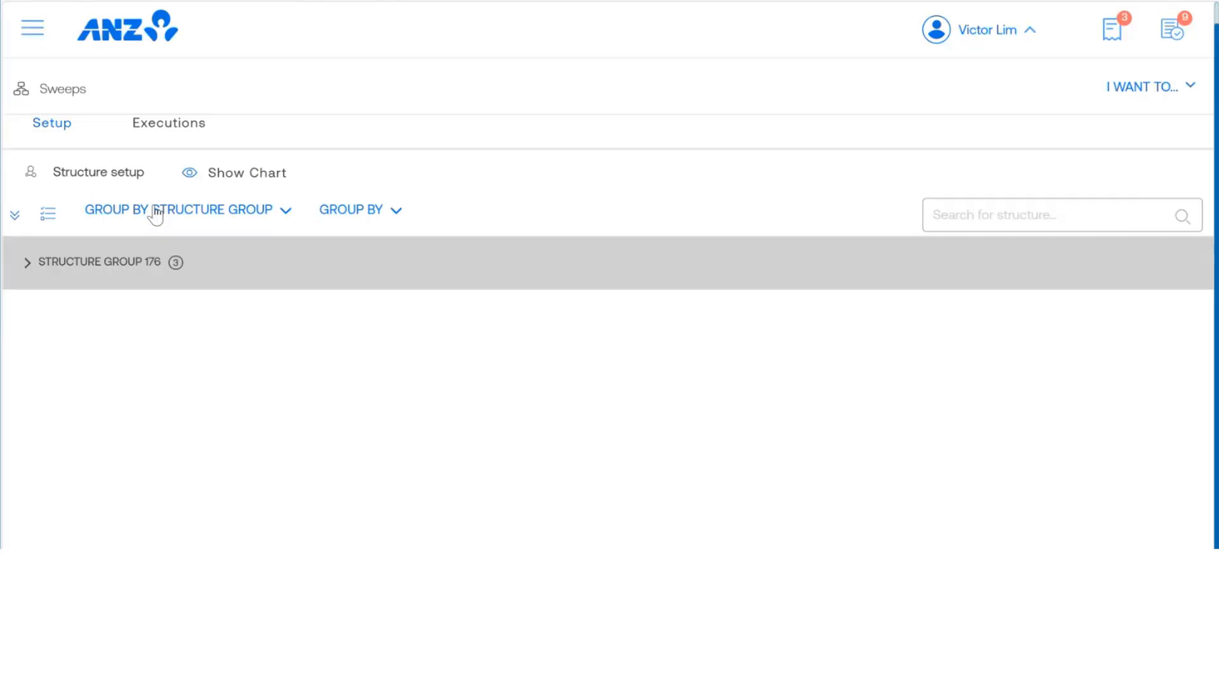
pyautogui.click(164, 130)
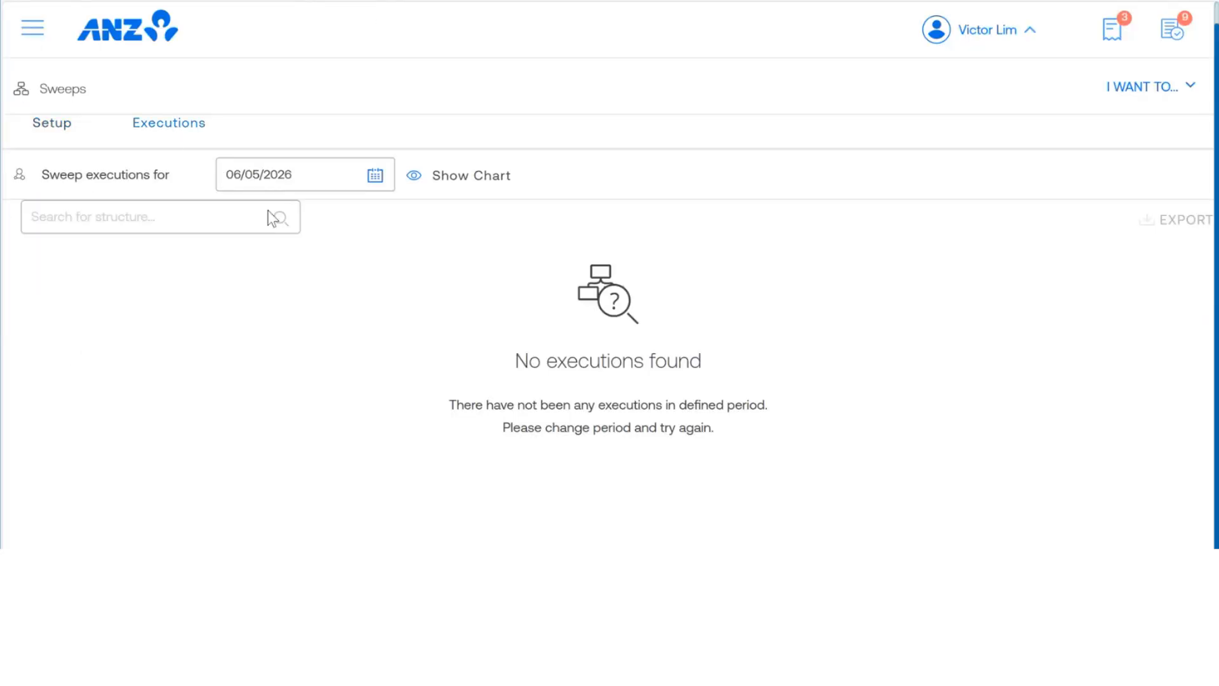
pyautogui.click(276, 175)
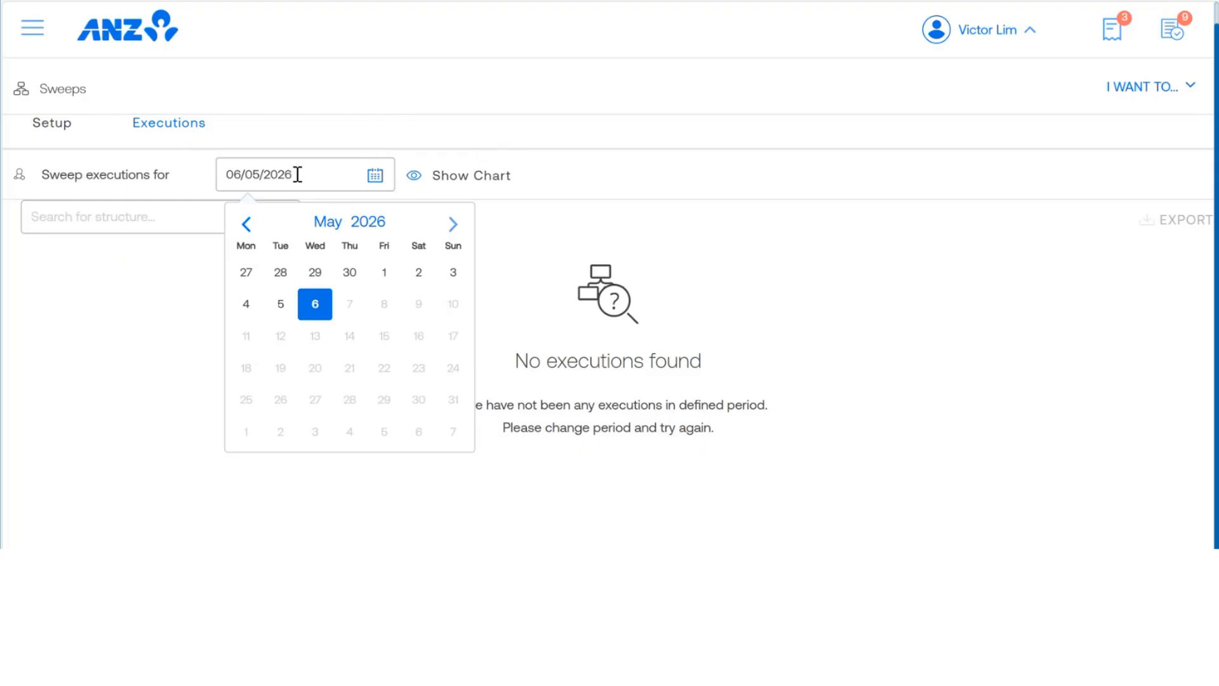
pyautogui.click(626, 103)
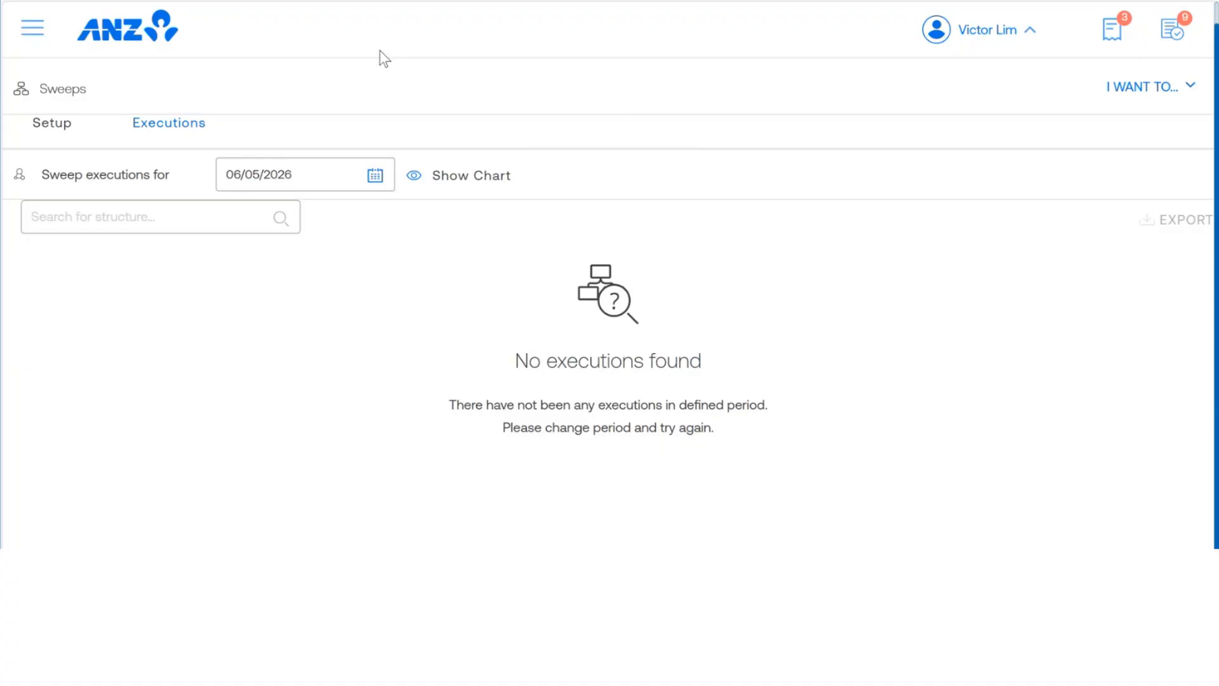
# Step: Go to the inter-company loans and open the details of the MNC CORP TECH ICL 1 relationship
pyautogui.click(33, 32)
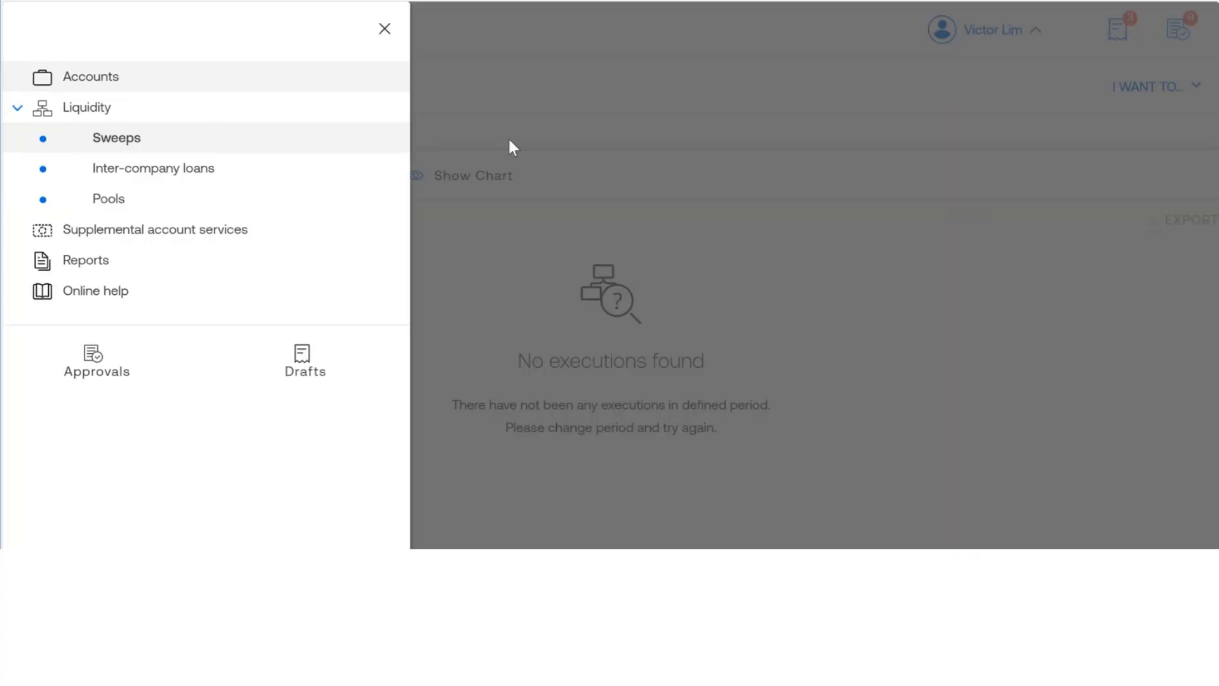
pyautogui.click(123, 171)
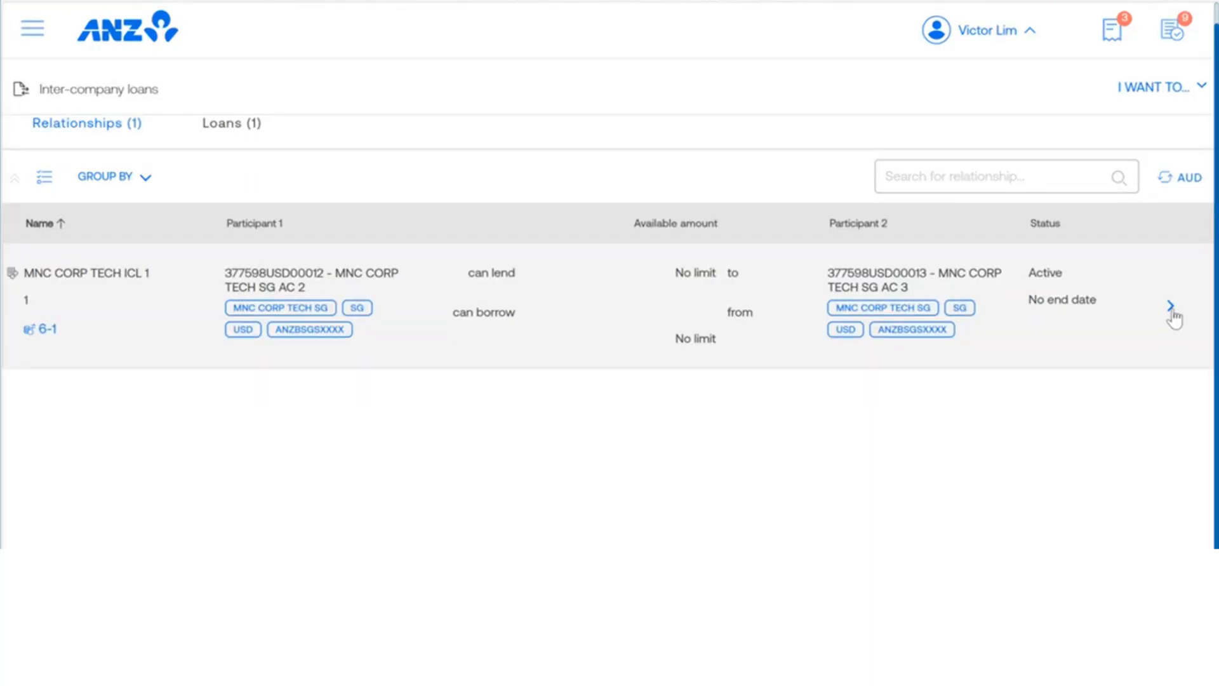
pyautogui.click(1170, 308)
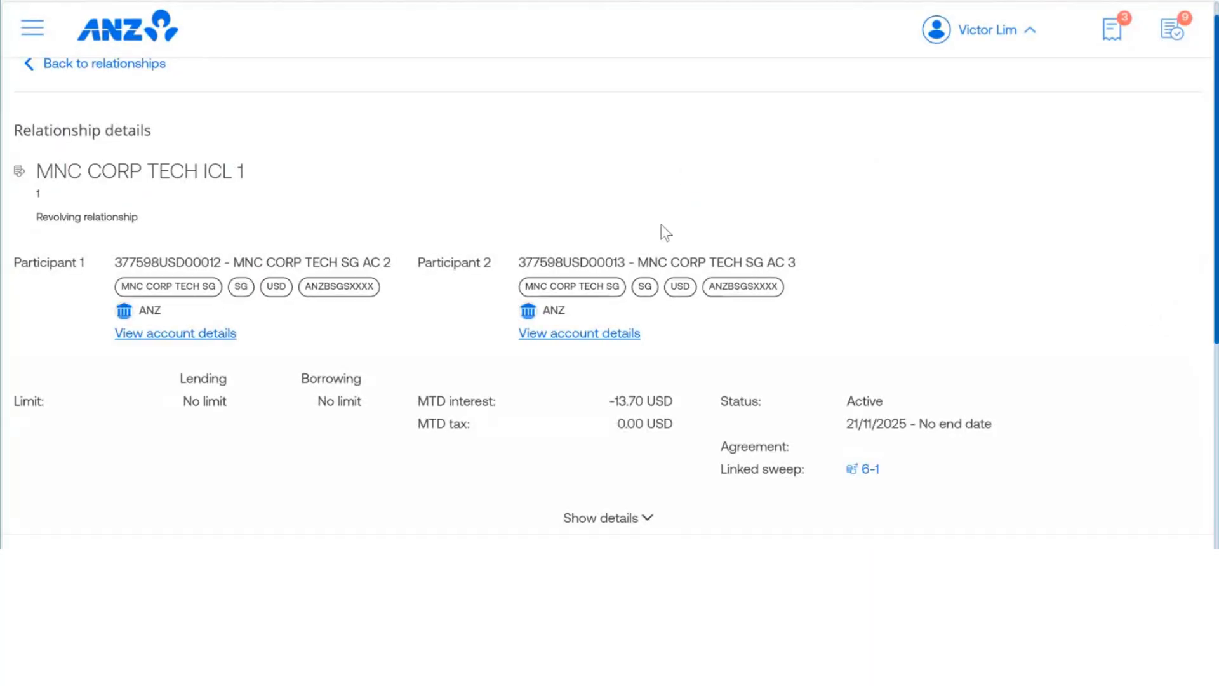
# Step: Expand the relationship's full details and review its interest posting settings, lending and borrowing interest slabs, and loan terms
pyautogui.scroll(-4, 664, 230)
pyautogui.click(635, 287)
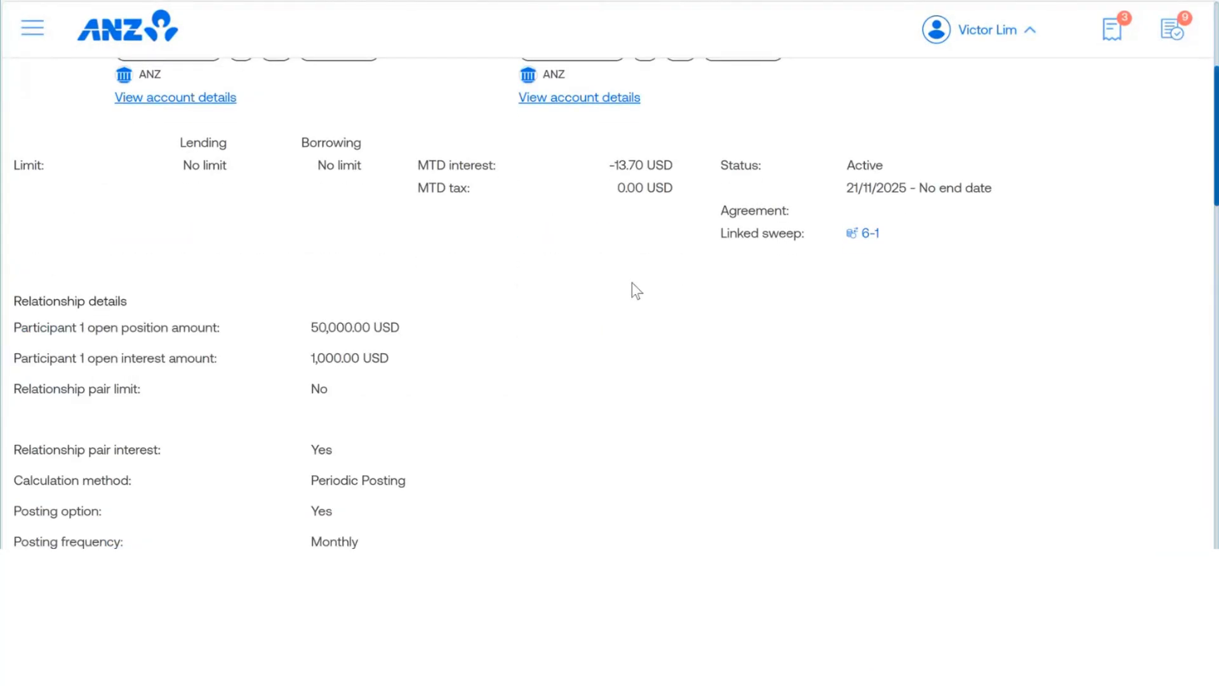
pyautogui.scroll(-2, 618, 302)
pyautogui.scroll(-5, 619, 305)
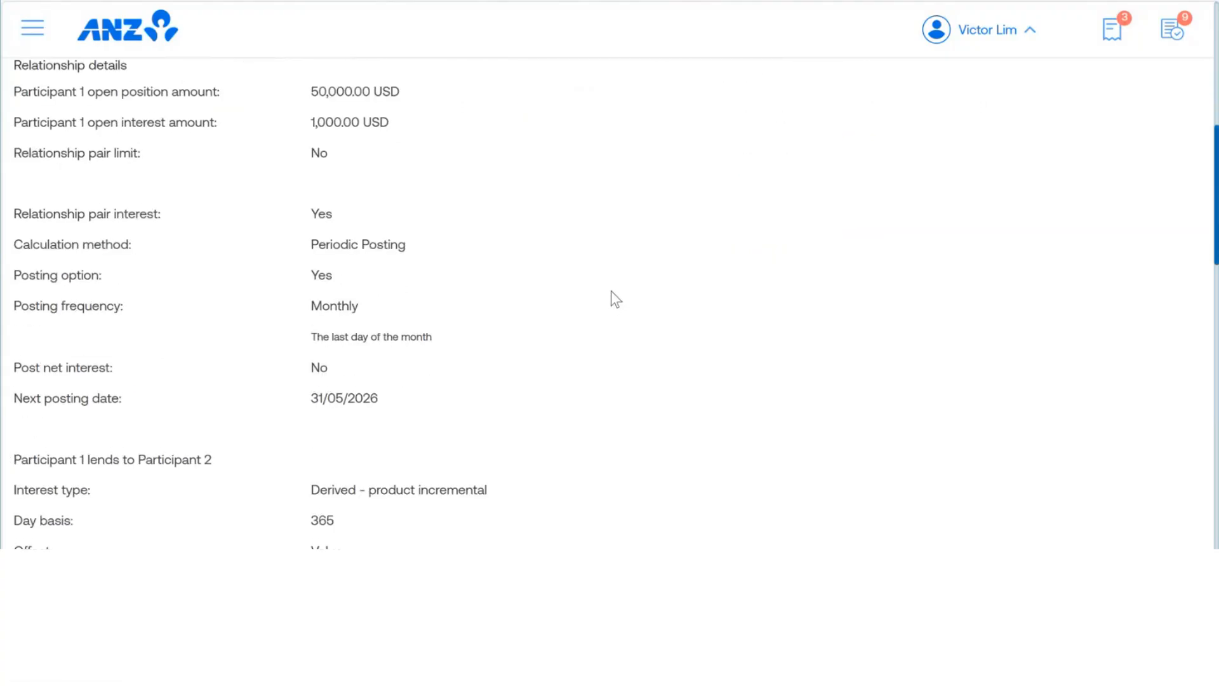
pyautogui.scroll(-4, 616, 306)
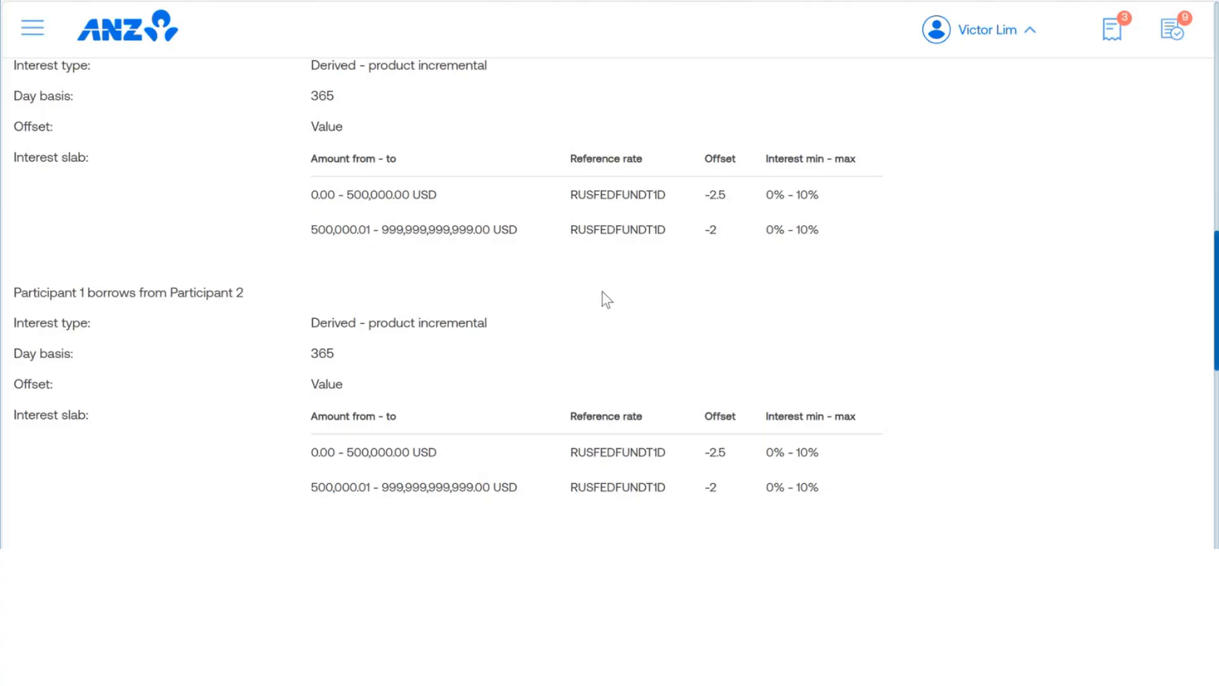
pyautogui.scroll(-3, 602, 289)
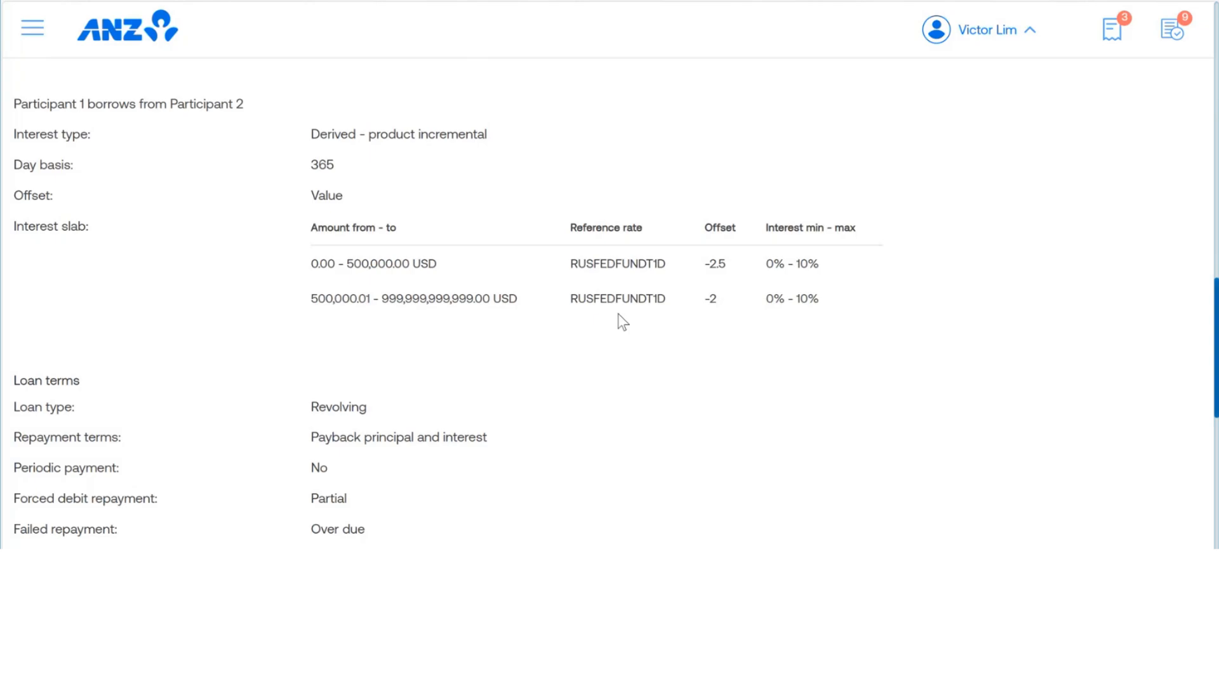
pyautogui.scroll(8, 619, 314)
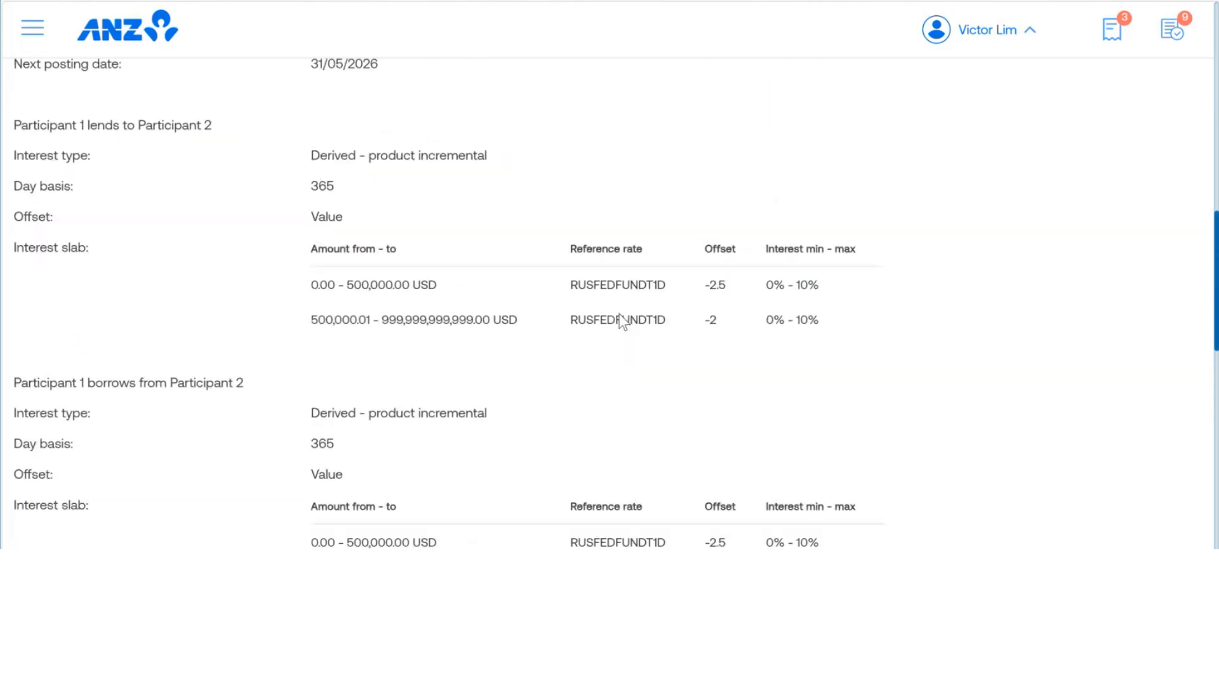
pyautogui.scroll(10, 619, 314)
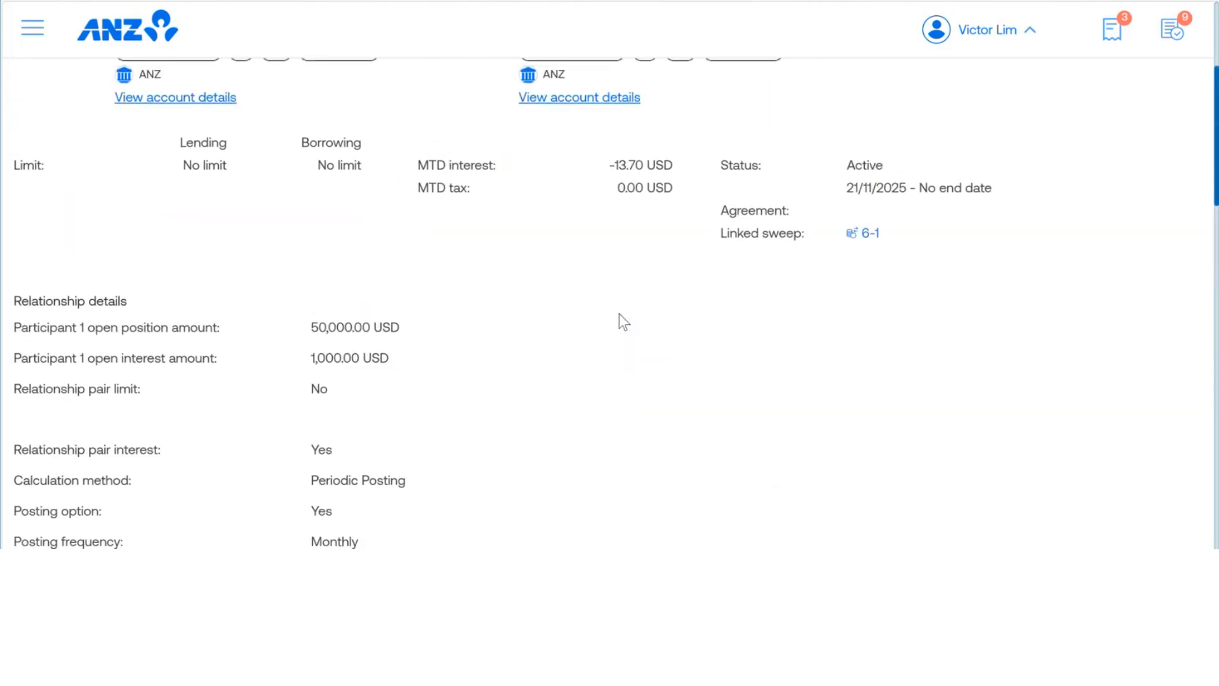
# Step: Go to the liquidity pools, view the pool earnings and browse the earnings date calendar back to January 2026
pyautogui.click(34, 31)
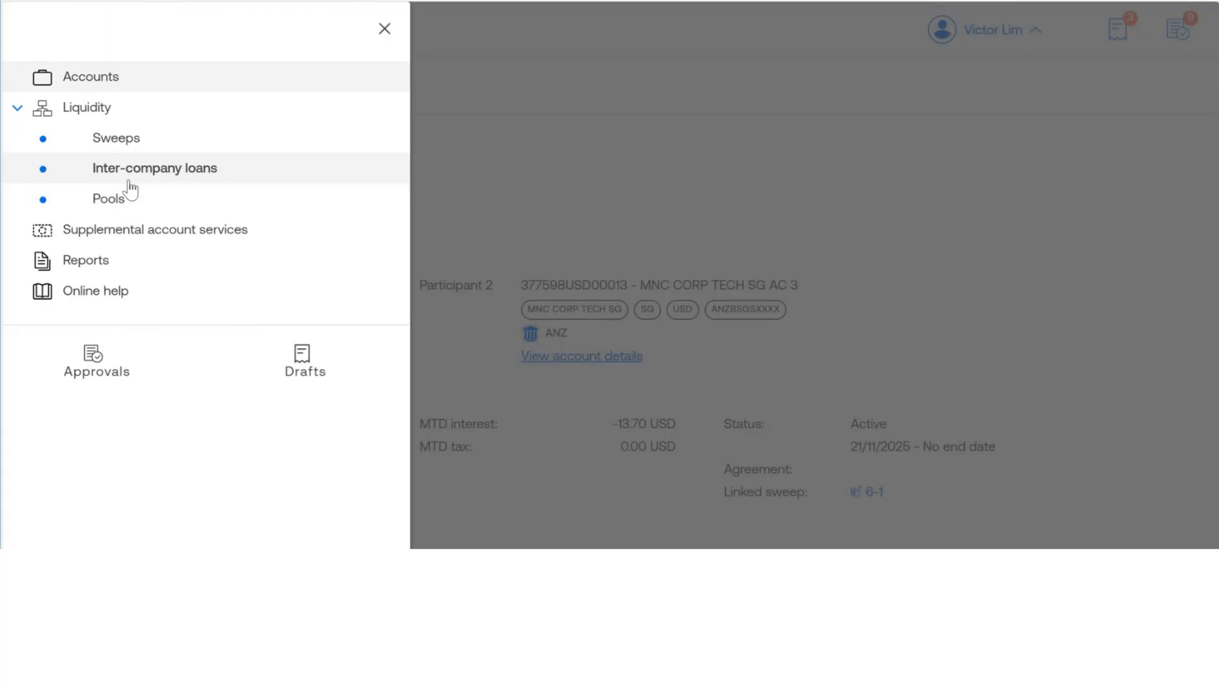
pyautogui.click(109, 203)
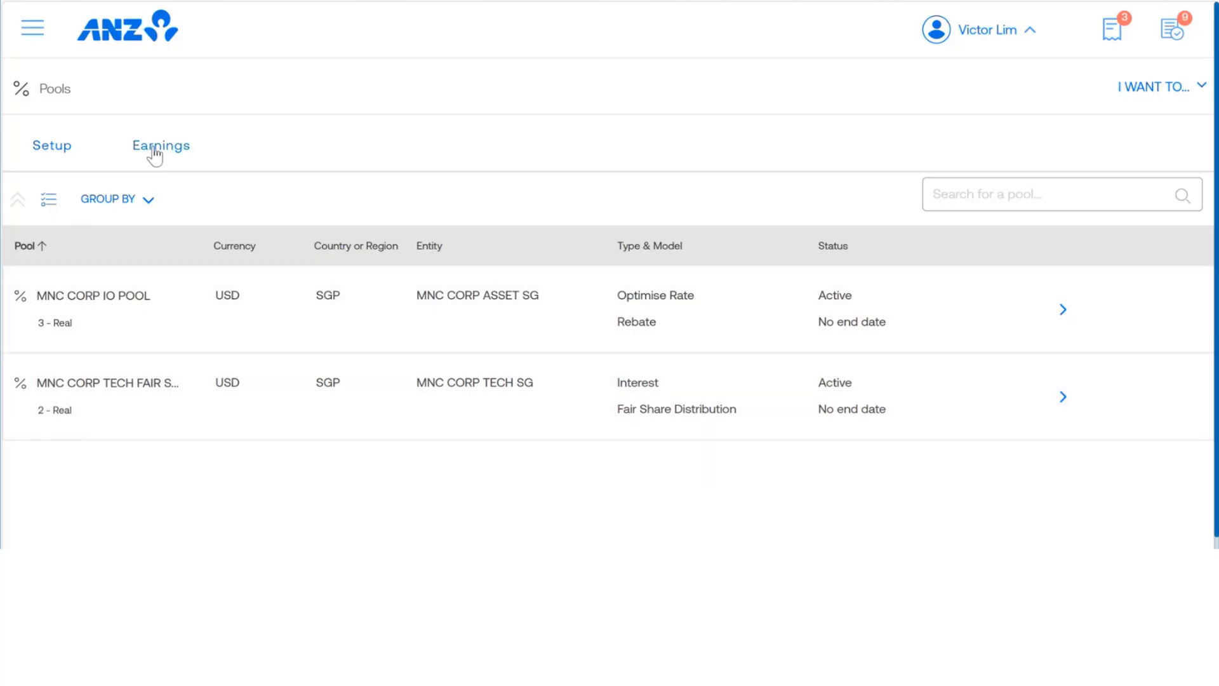
pyautogui.click(155, 155)
pyautogui.click(178, 235)
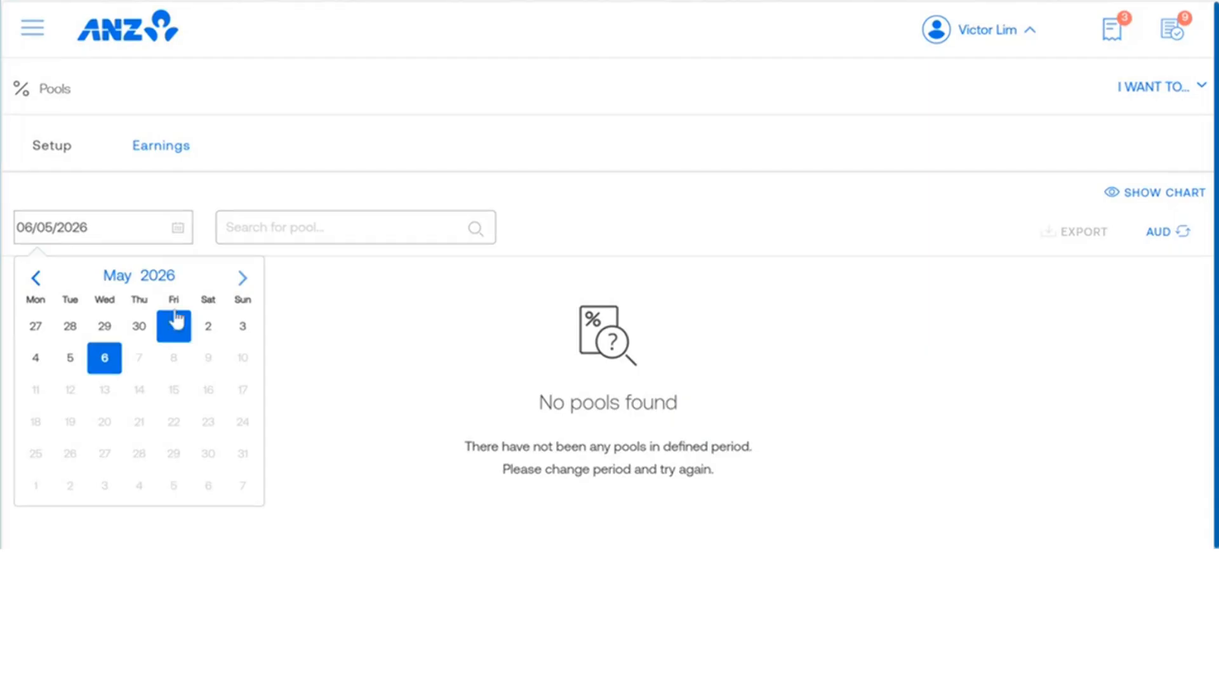
pyautogui.click(36, 280)
pyautogui.click(36, 277)
pyautogui.click(37, 277)
pyautogui.click(36, 277)
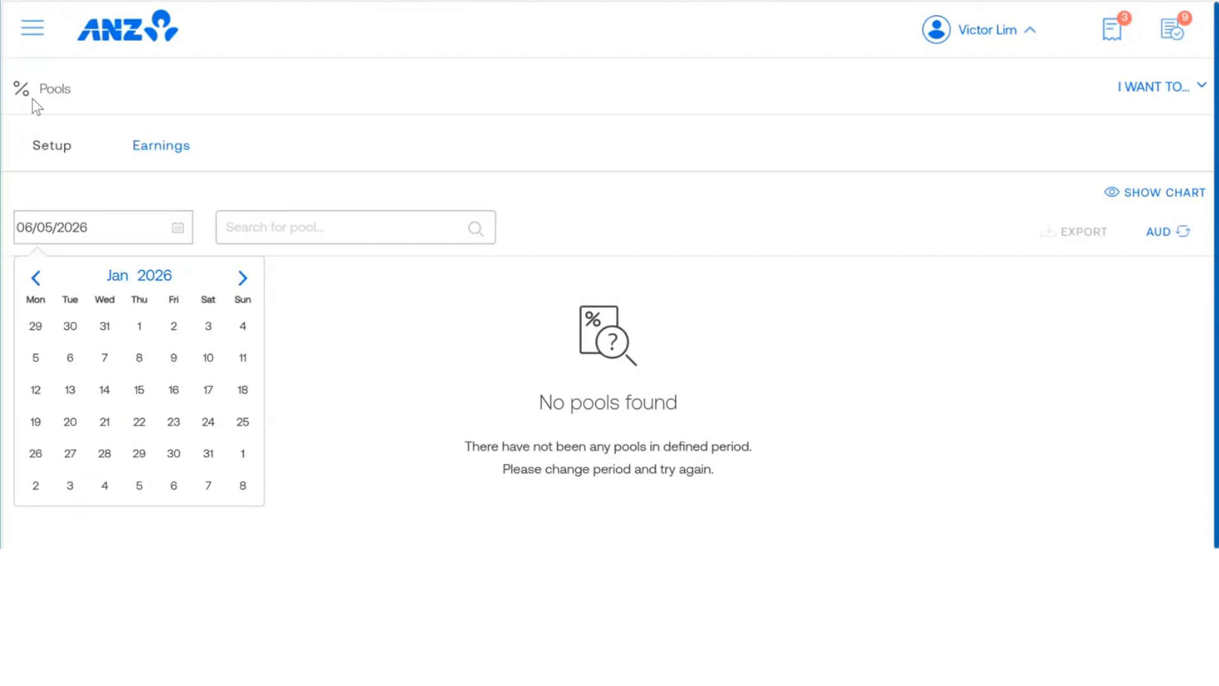
# Step: Return to the pool setup, open the MNC CORP TECH FAIR SHARE pool and review its list of participants
pyautogui.click(58, 153)
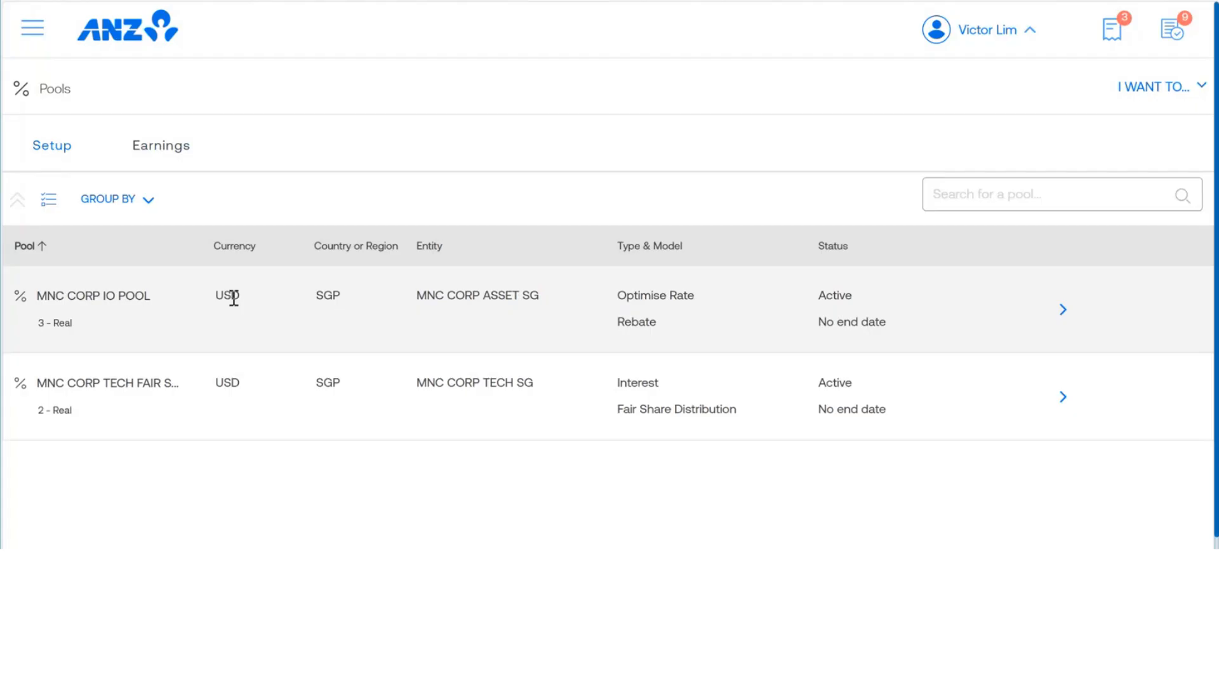
pyautogui.click(1064, 407)
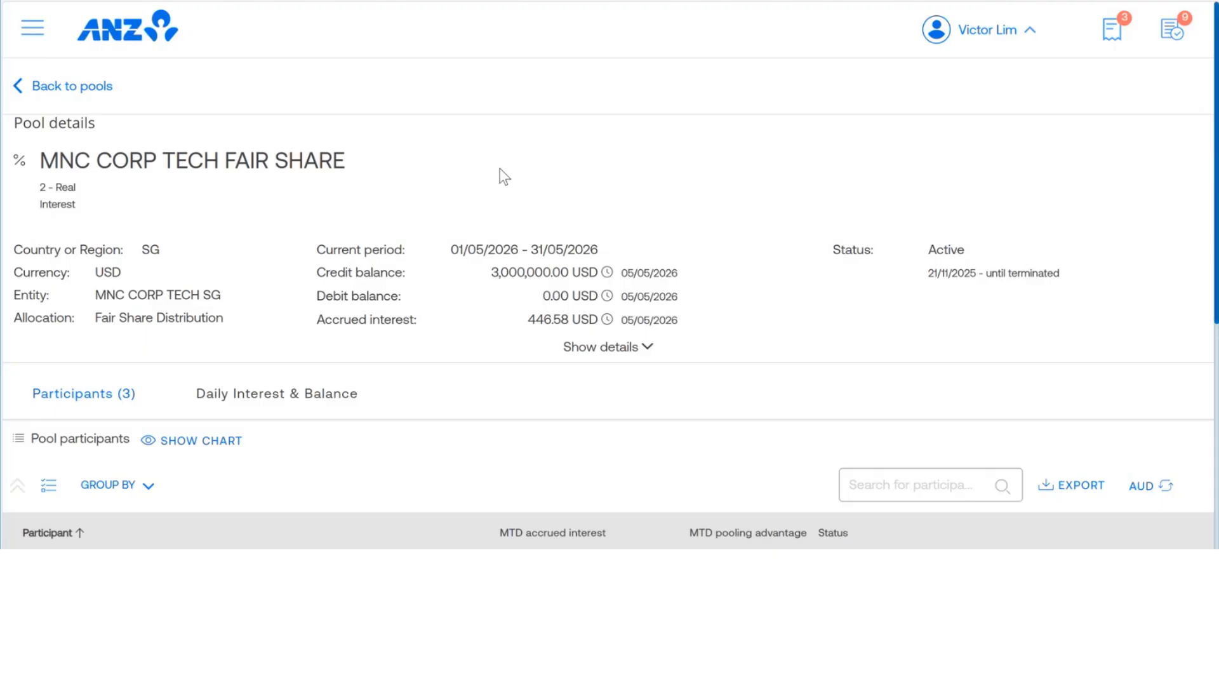
pyautogui.scroll(-4, 504, 175)
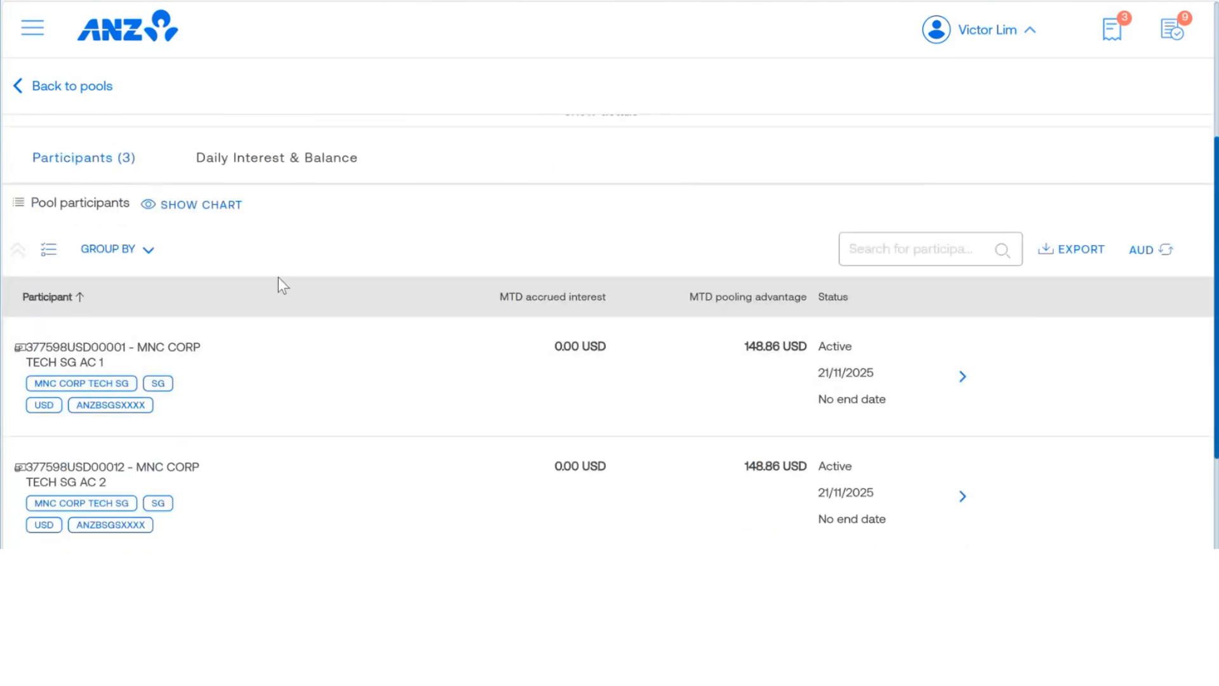
pyautogui.scroll(-3, 280, 283)
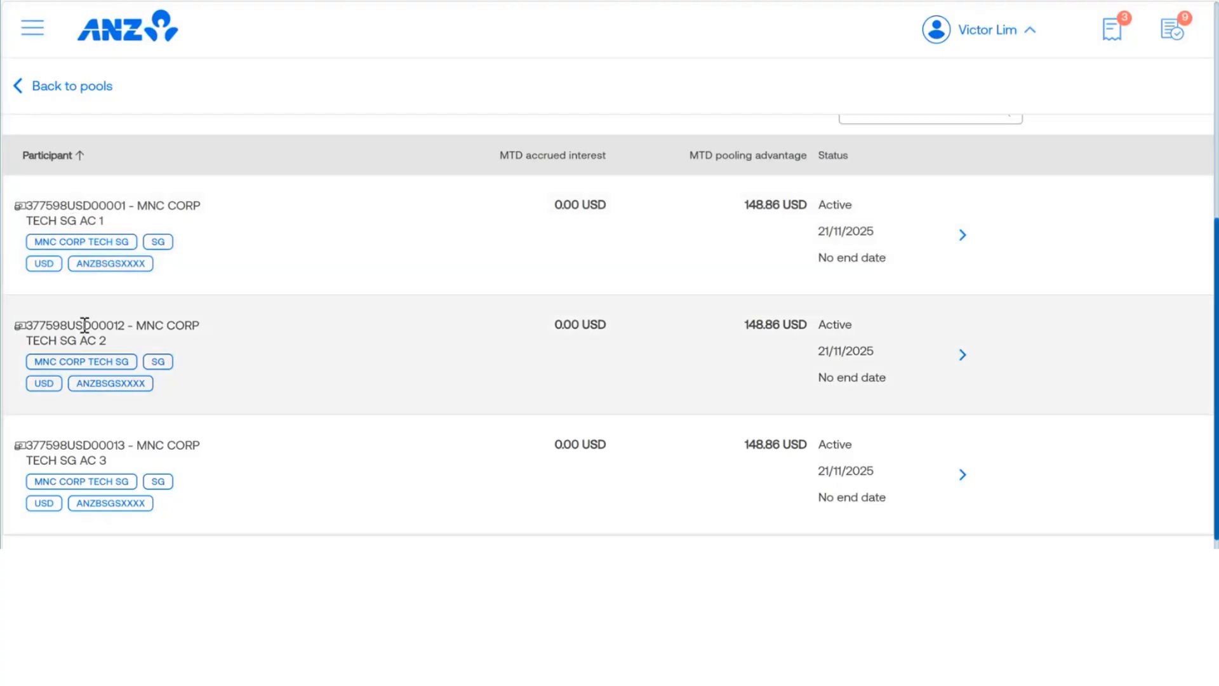
pyautogui.scroll(1, 202, 273)
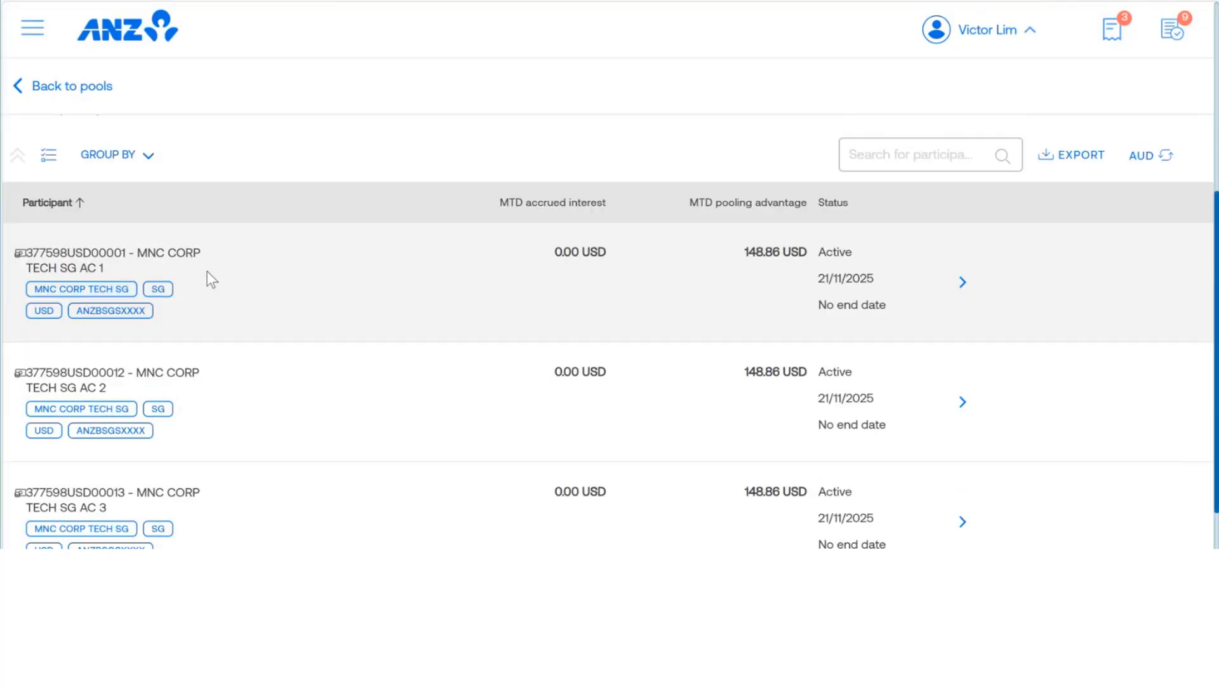
pyautogui.scroll(3, 207, 273)
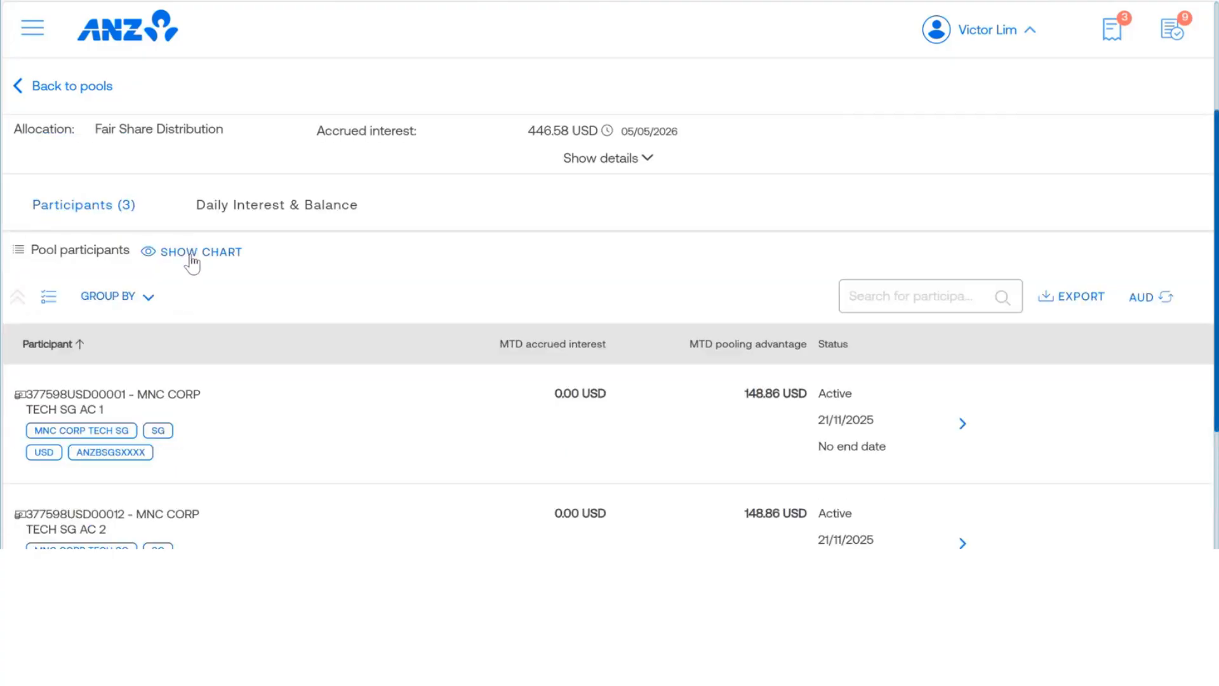
# Step: Show the pool participants chart, inspect the December 2025 and January 2026 summaries, and return to the pools overview
pyautogui.click(192, 260)
pyautogui.scroll(-3, 422, 291)
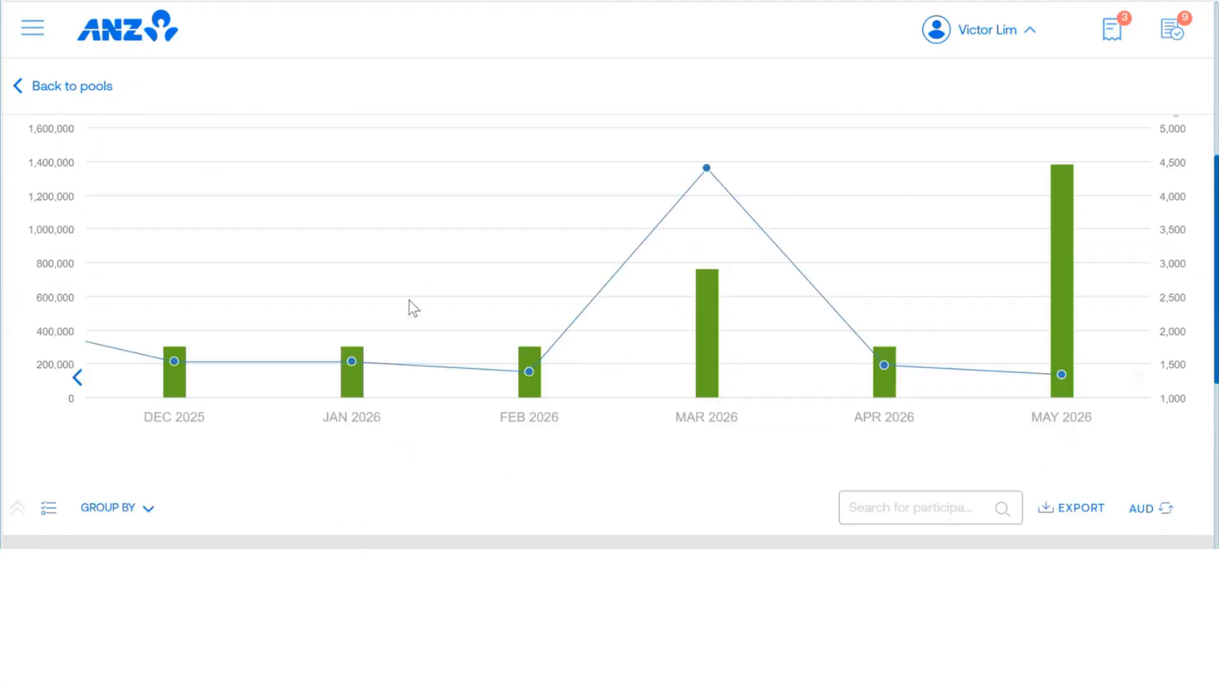
pyautogui.moveTo(179, 394)
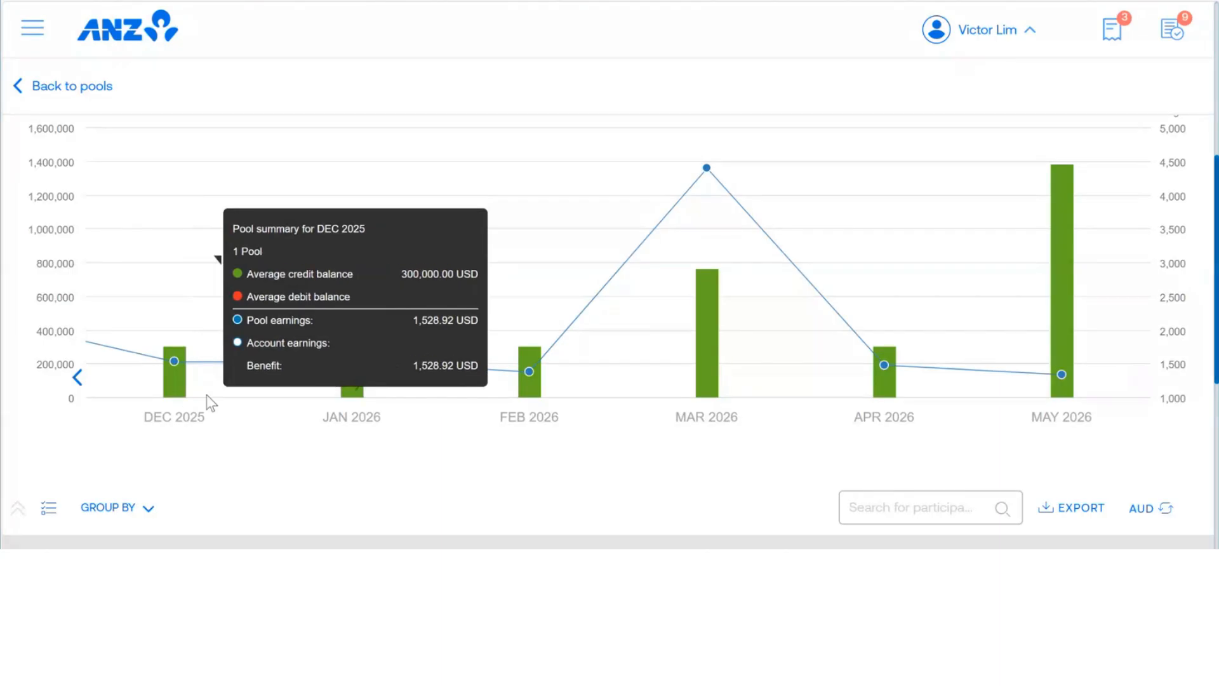
pyautogui.moveTo(354, 383)
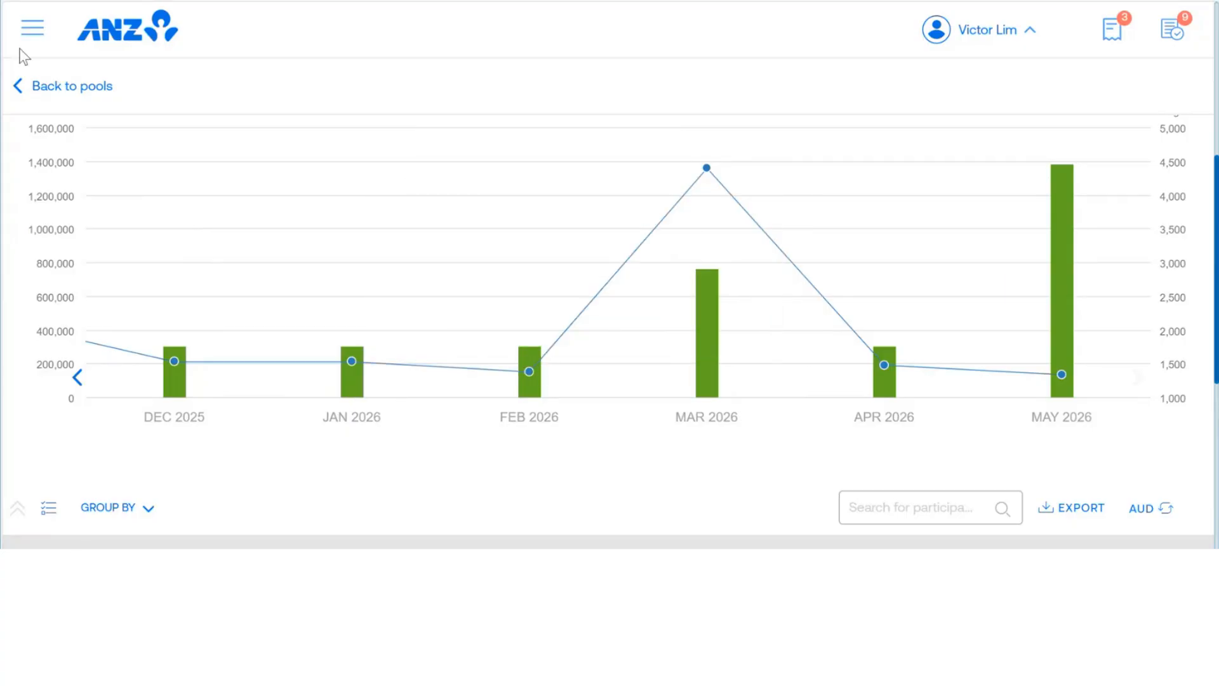
pyautogui.click(57, 93)
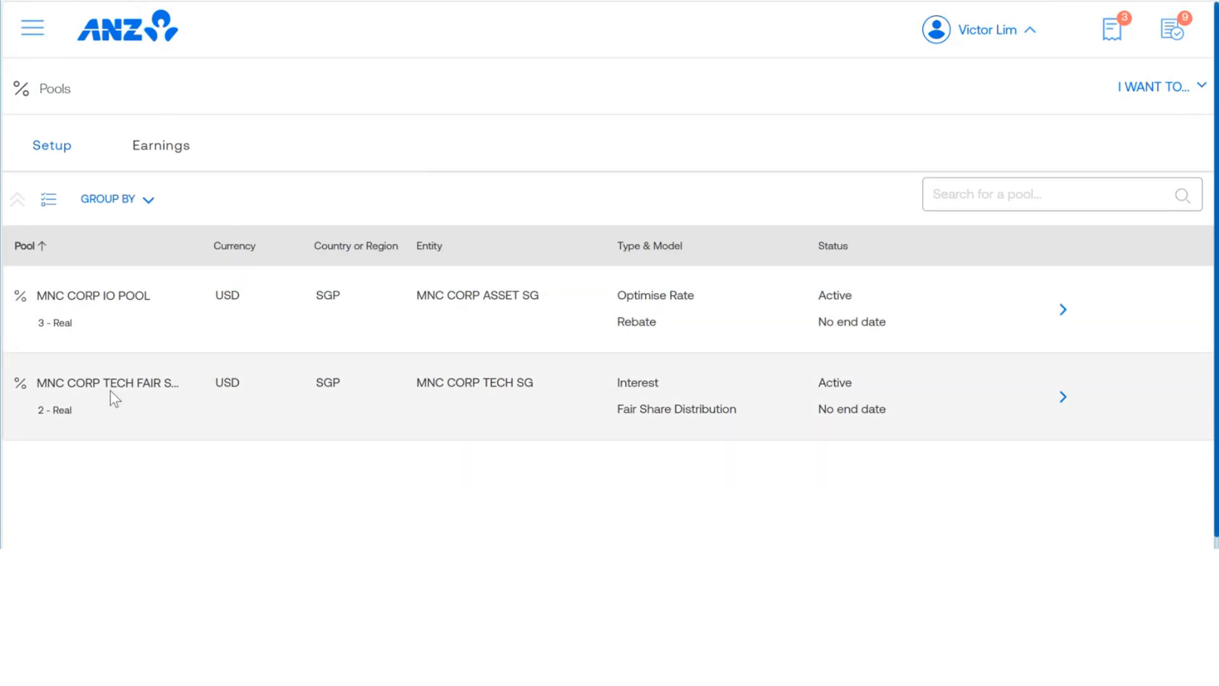
# Step: Reopen the MNC CORP TECH FAIR SHARE pool, review its daily interest and balance, and look at the date range calendar without changing it
pyautogui.click(1071, 400)
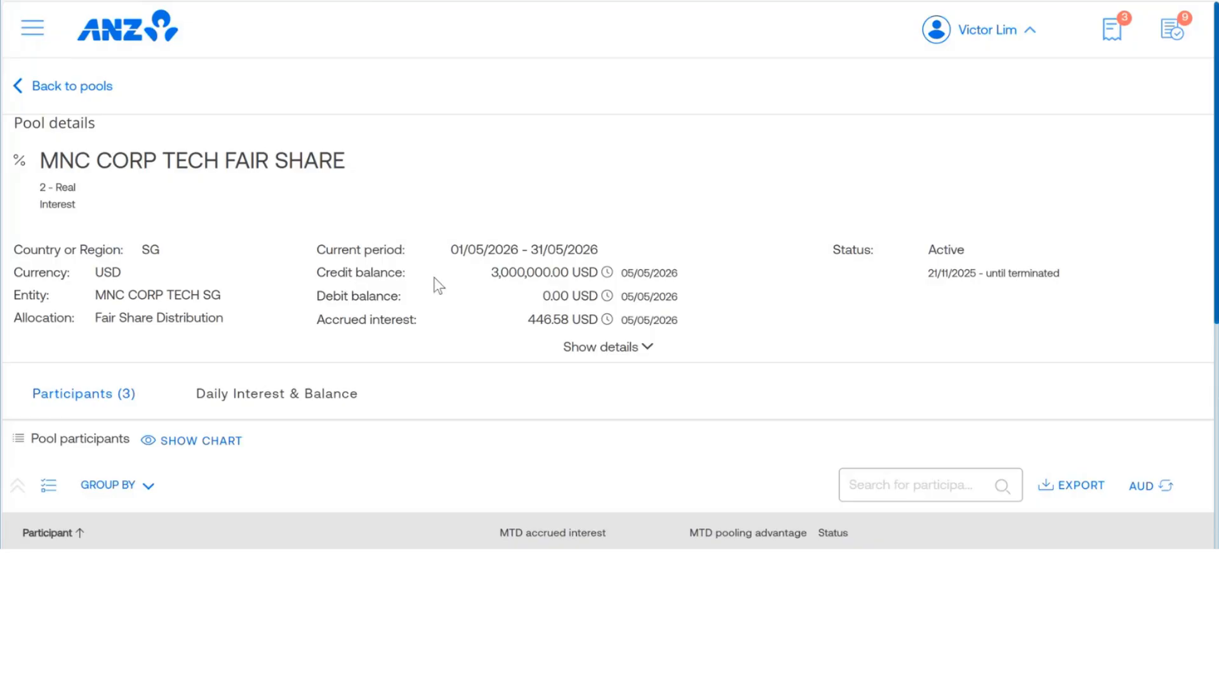
pyautogui.scroll(-3, 433, 277)
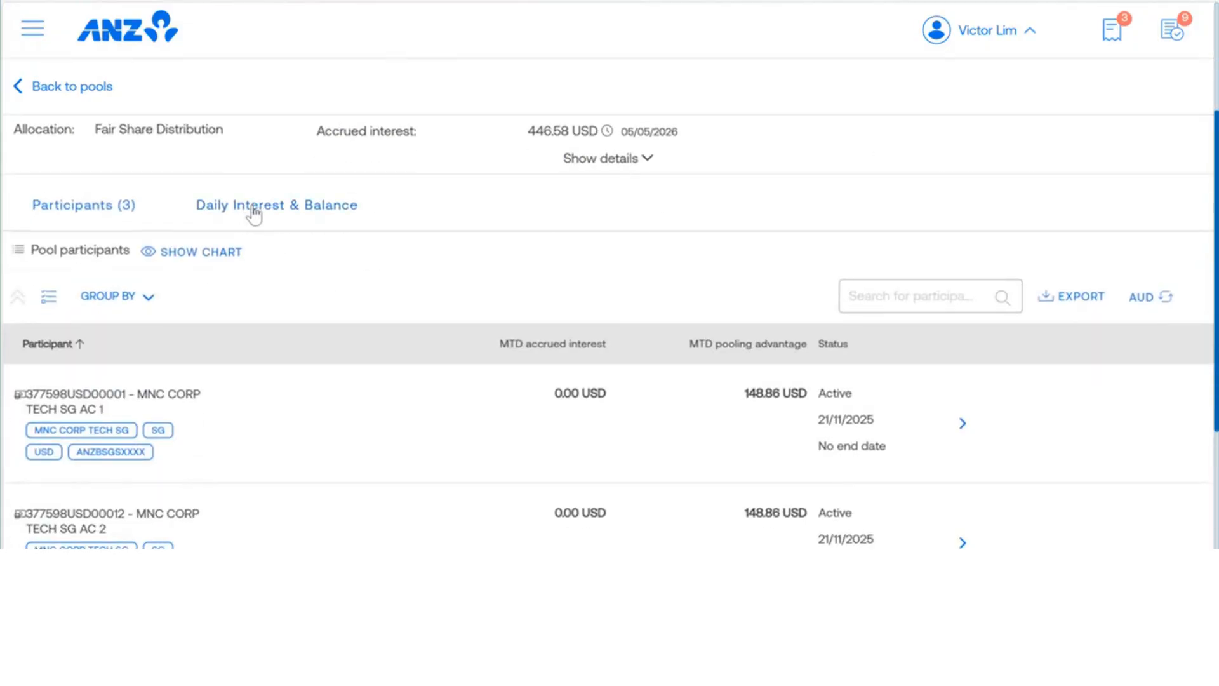
pyautogui.click(254, 214)
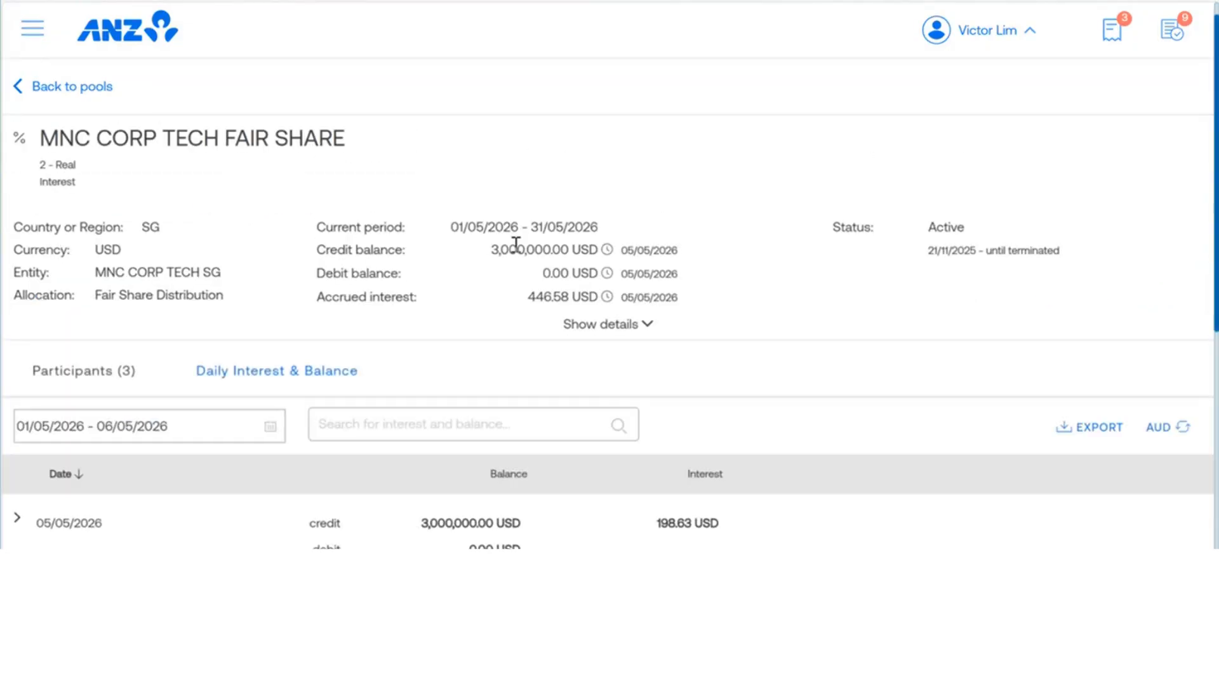
pyautogui.scroll(-4, 515, 248)
pyautogui.scroll(-1, 512, 245)
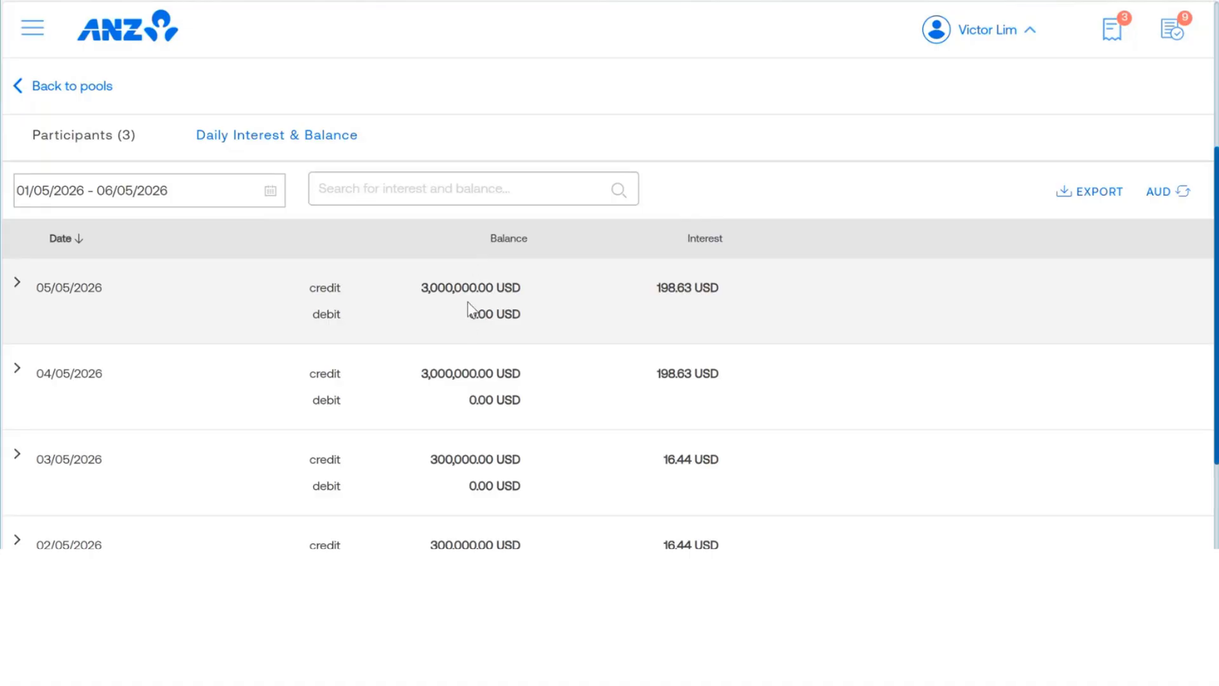
pyautogui.scroll(-1, 460, 302)
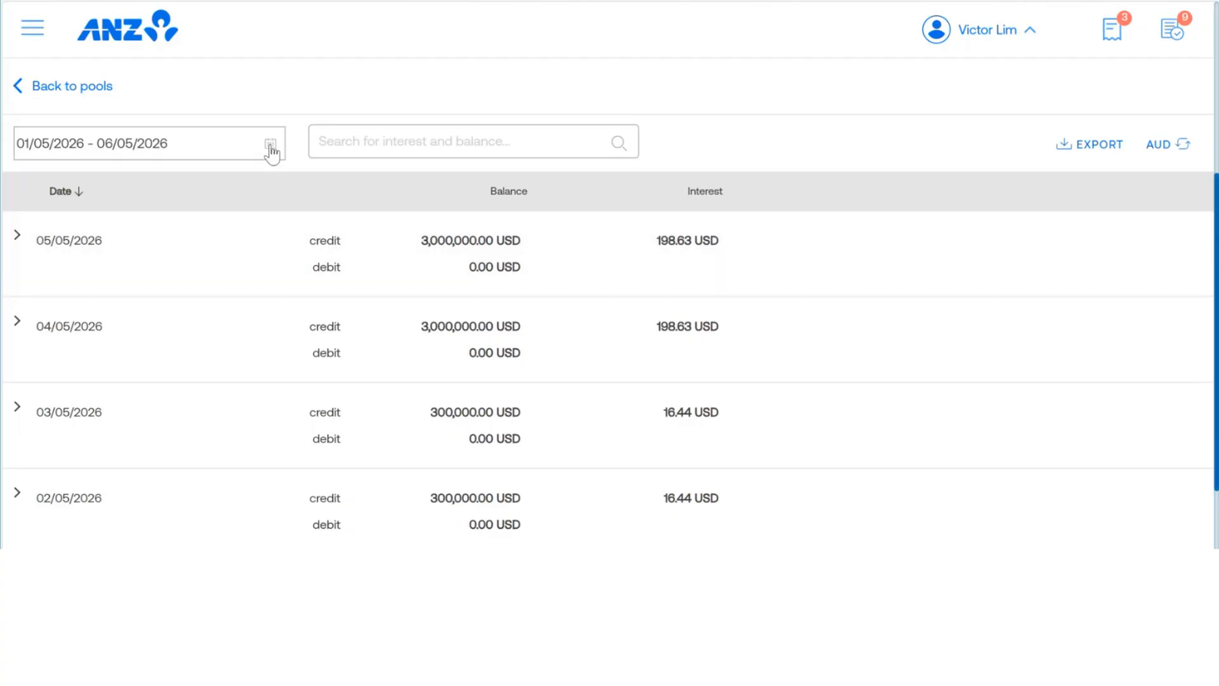
pyautogui.click(270, 146)
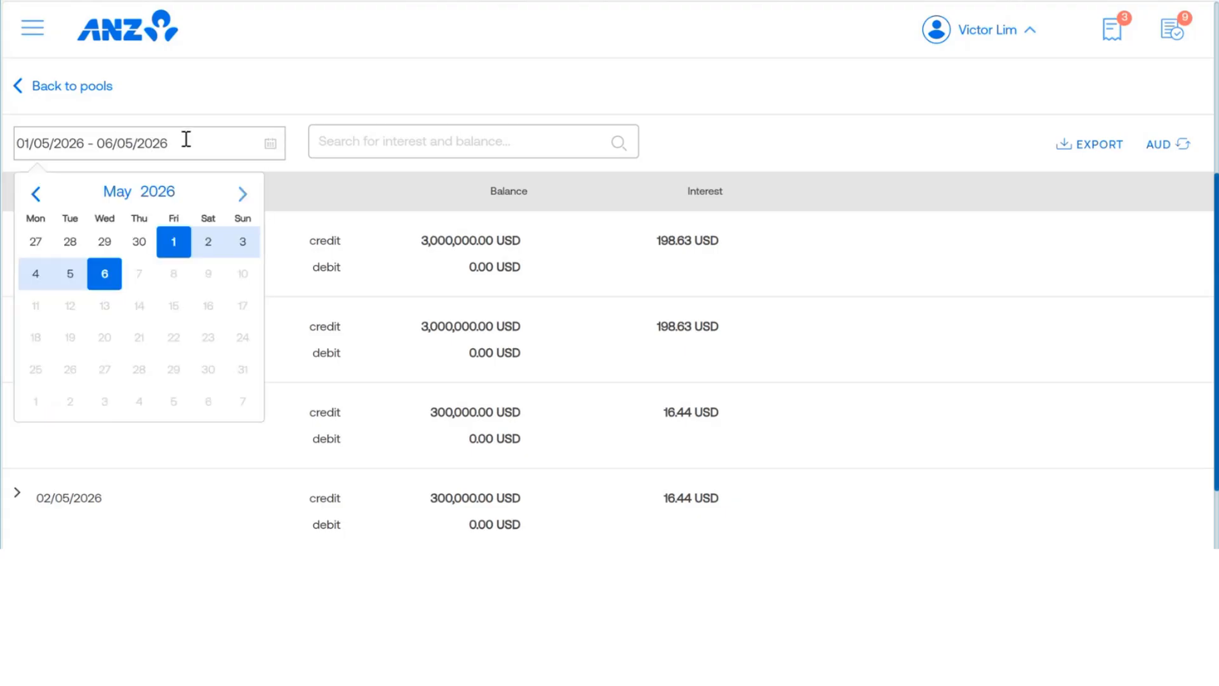
pyautogui.click(272, 82)
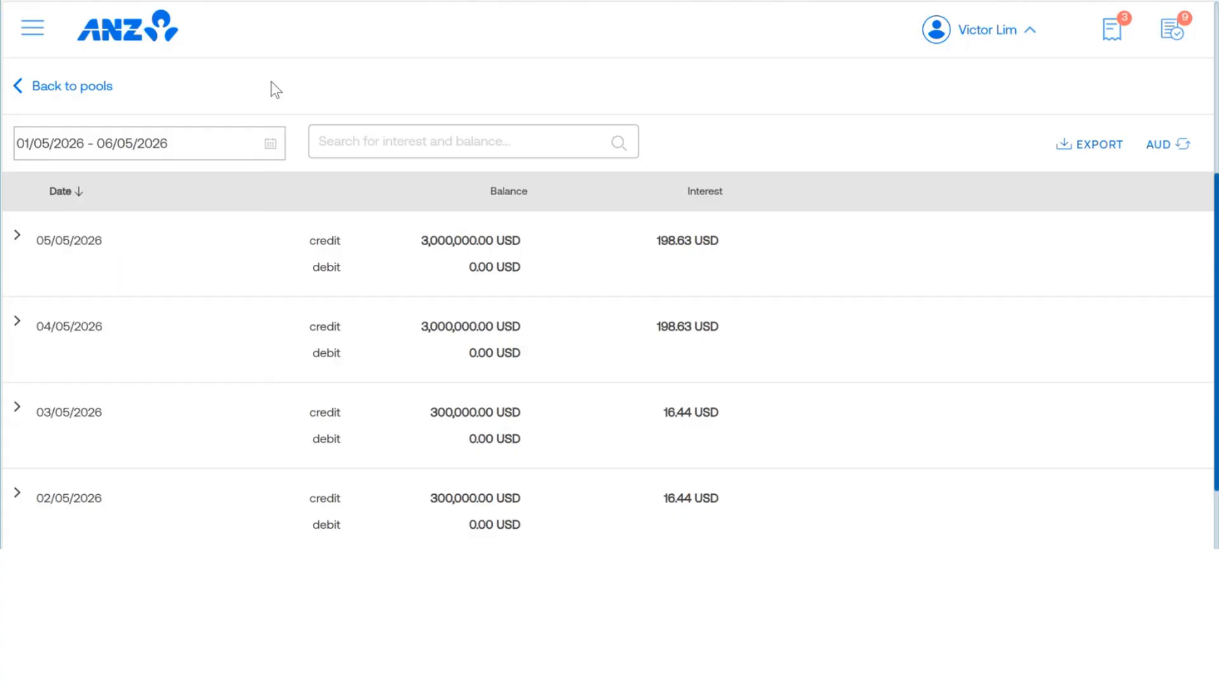
# Step: Switch back to the pool's participants and review the details of the MNC CORP TECH SG AC 1 participant
pyautogui.scroll(5, 292, 109)
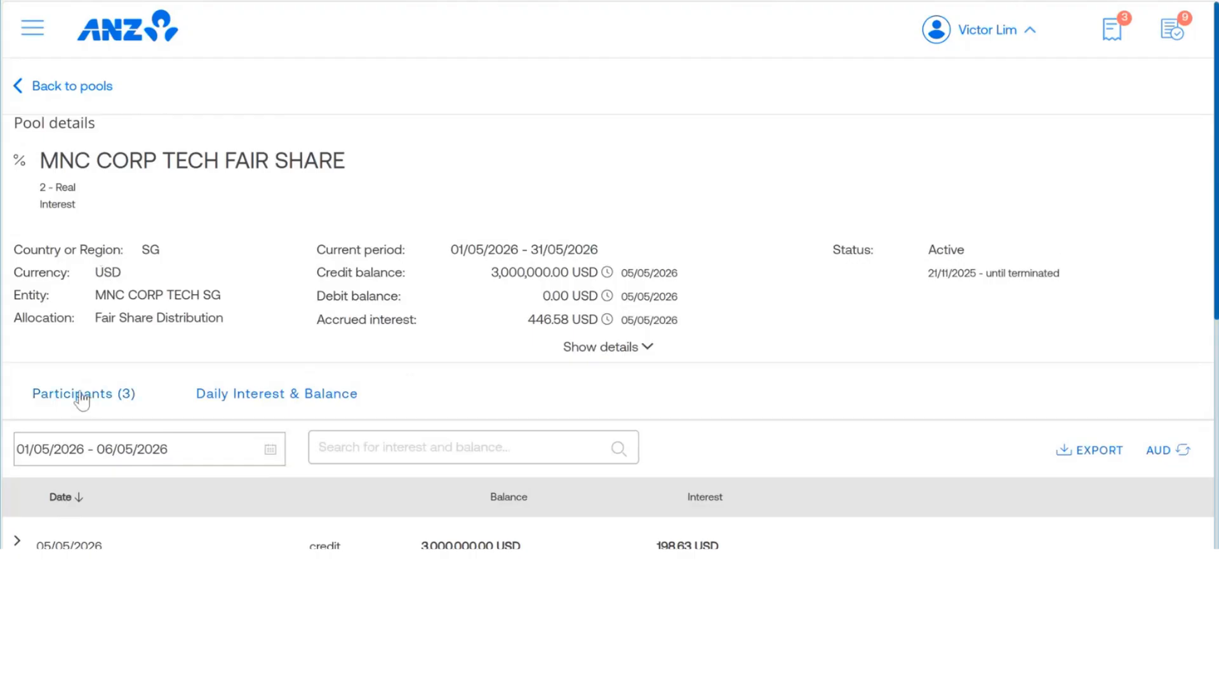
pyautogui.click(81, 397)
pyautogui.scroll(-2, 319, 226)
pyautogui.scroll(-3, 320, 231)
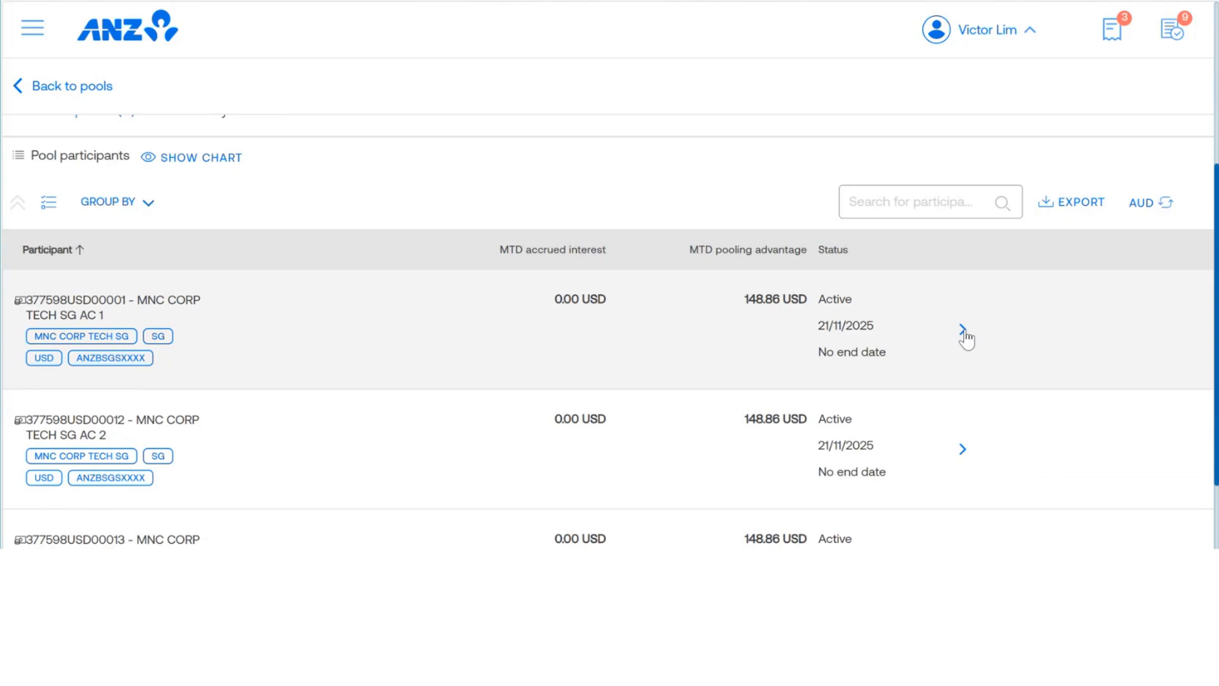
pyautogui.click(962, 330)
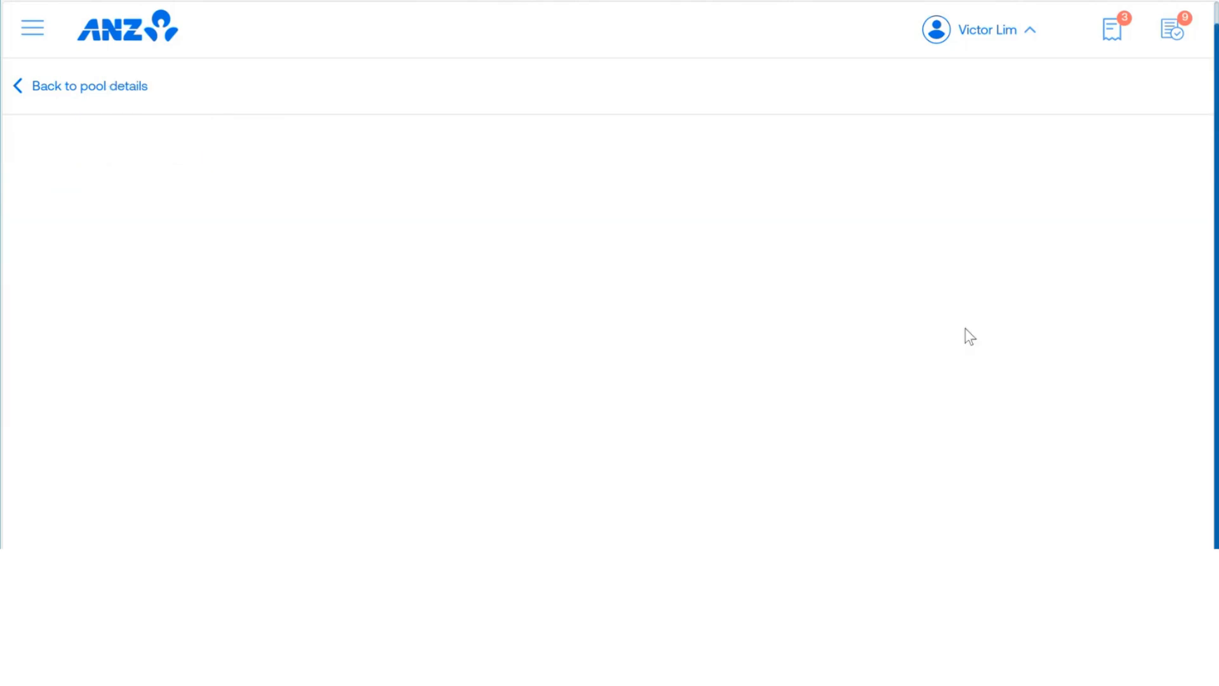
pyautogui.scroll(-3, 534, 242)
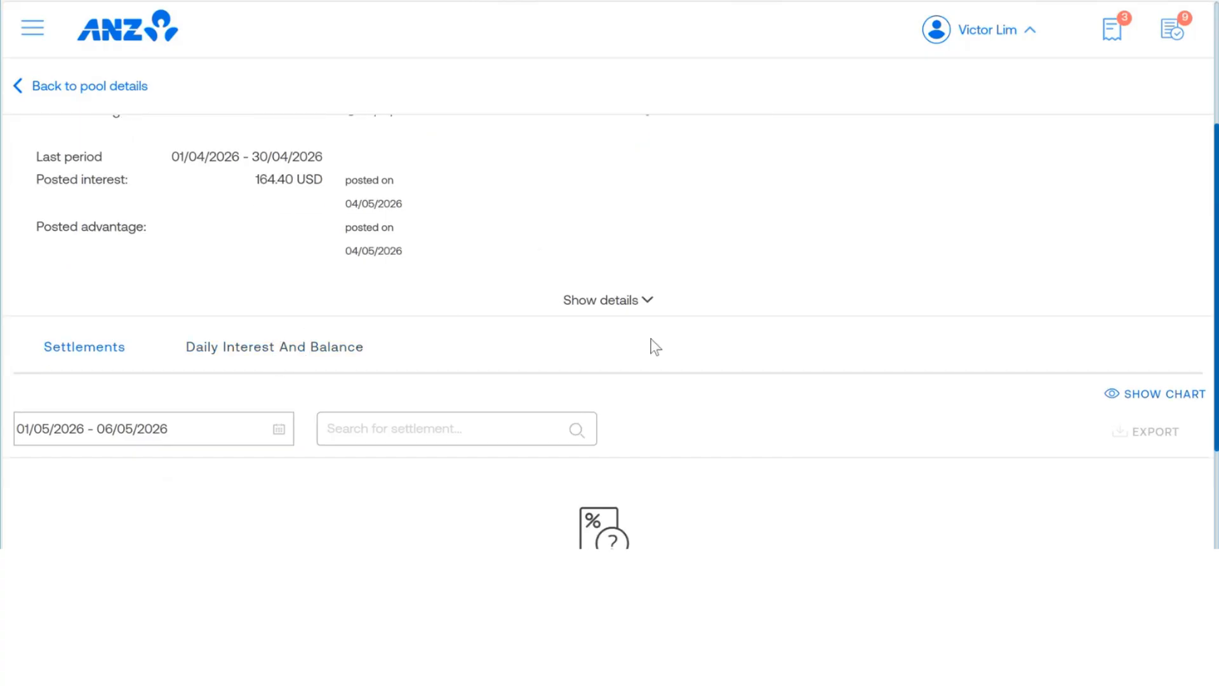
pyautogui.scroll(1, 593, 289)
pyautogui.scroll(2, 592, 289)
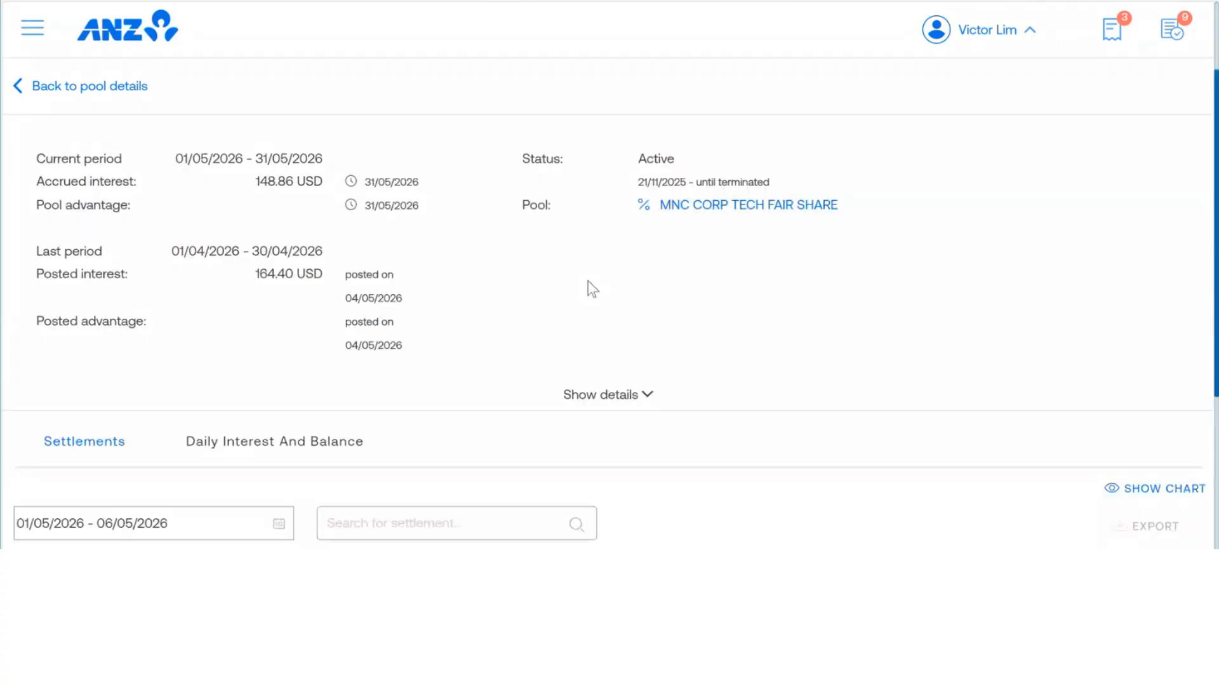
# Step: Expand the participant's full details, look through its settlement information, and return to the pool details
pyautogui.scroll(-2, 614, 347)
pyautogui.click(600, 300)
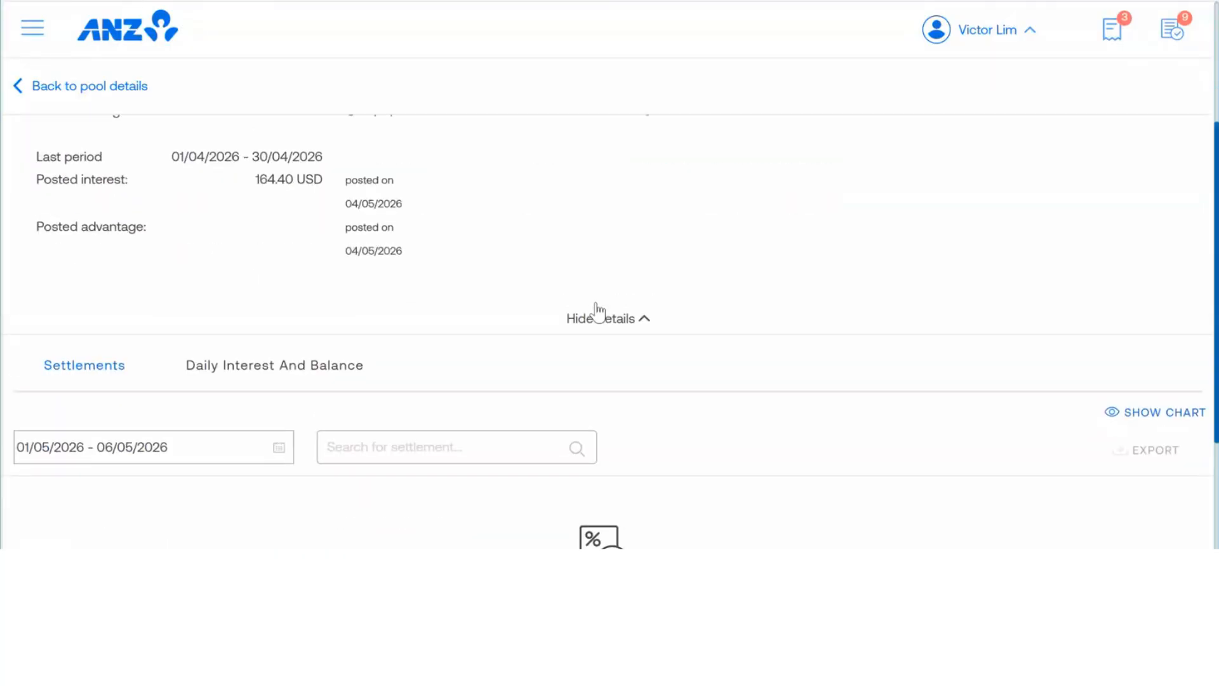
pyautogui.scroll(-5, 497, 322)
pyautogui.scroll(-3, 496, 322)
pyautogui.scroll(8, 495, 321)
pyautogui.scroll(3, 494, 322)
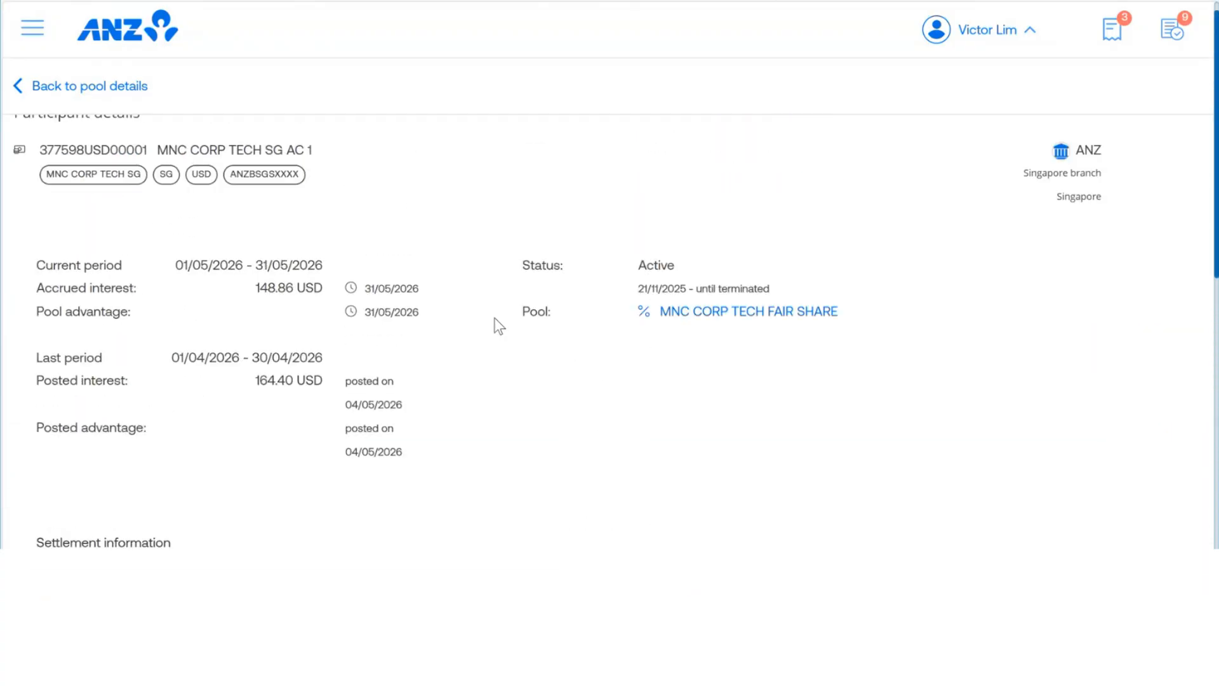
pyautogui.click(21, 89)
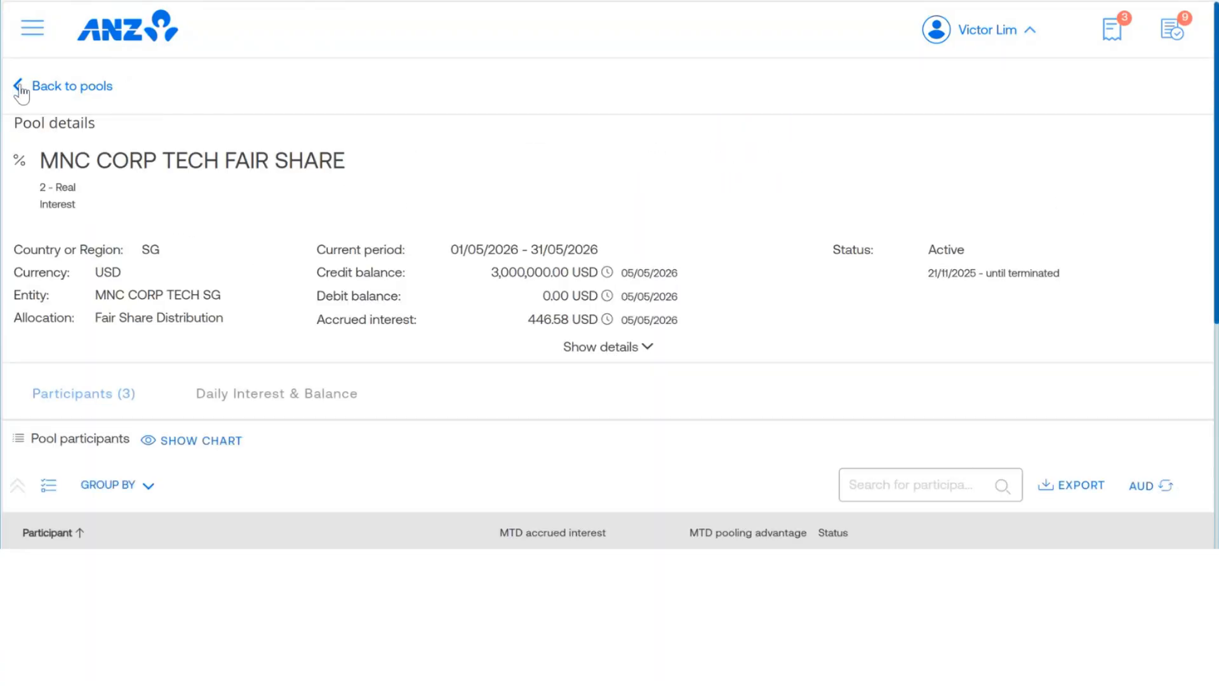
# Step: Reopen the MNC CORP TECH FAIR SHARE pool from the pools list, expand its full details and review the settlement accounts and debit and credit interest
pyautogui.scroll(-3, 204, 216)
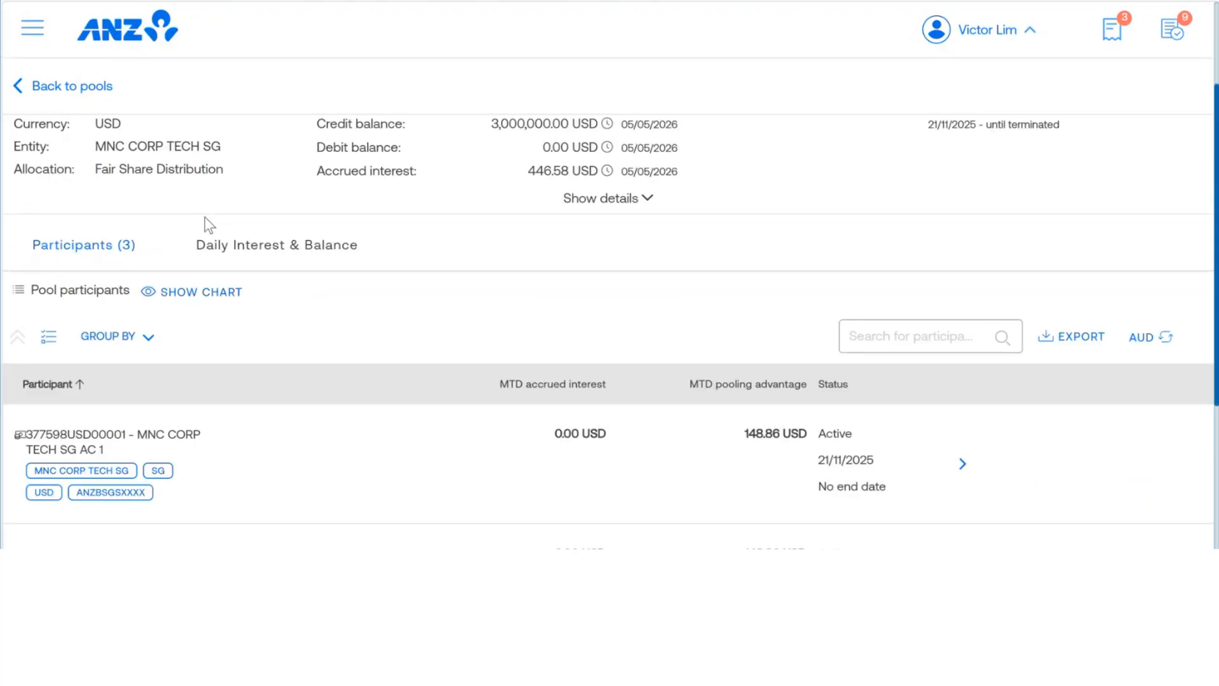
pyautogui.click(16, 87)
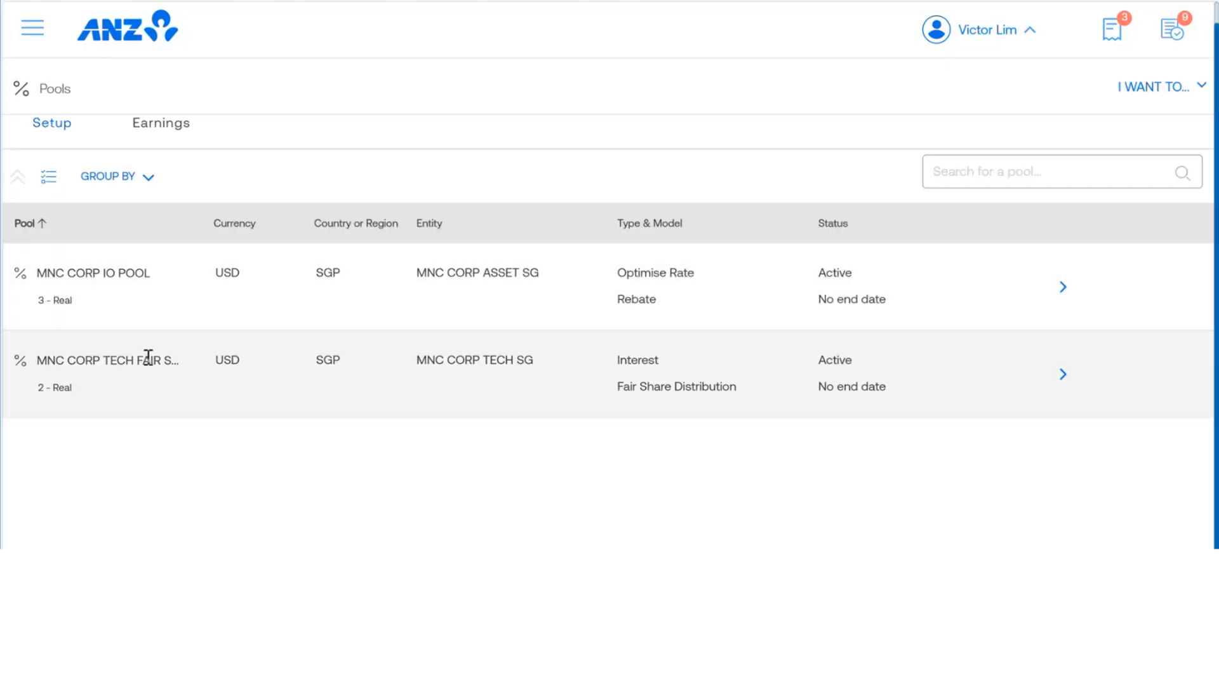
pyautogui.click(1062, 404)
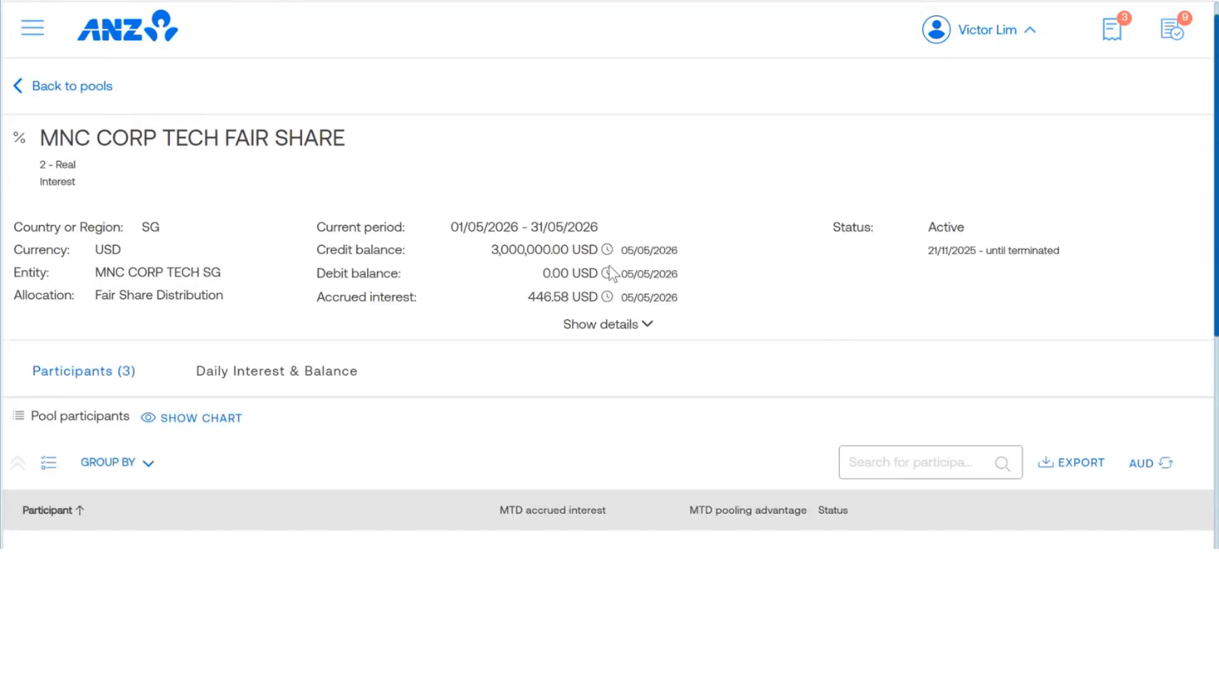
pyautogui.click(612, 327)
pyautogui.scroll(-5, 597, 294)
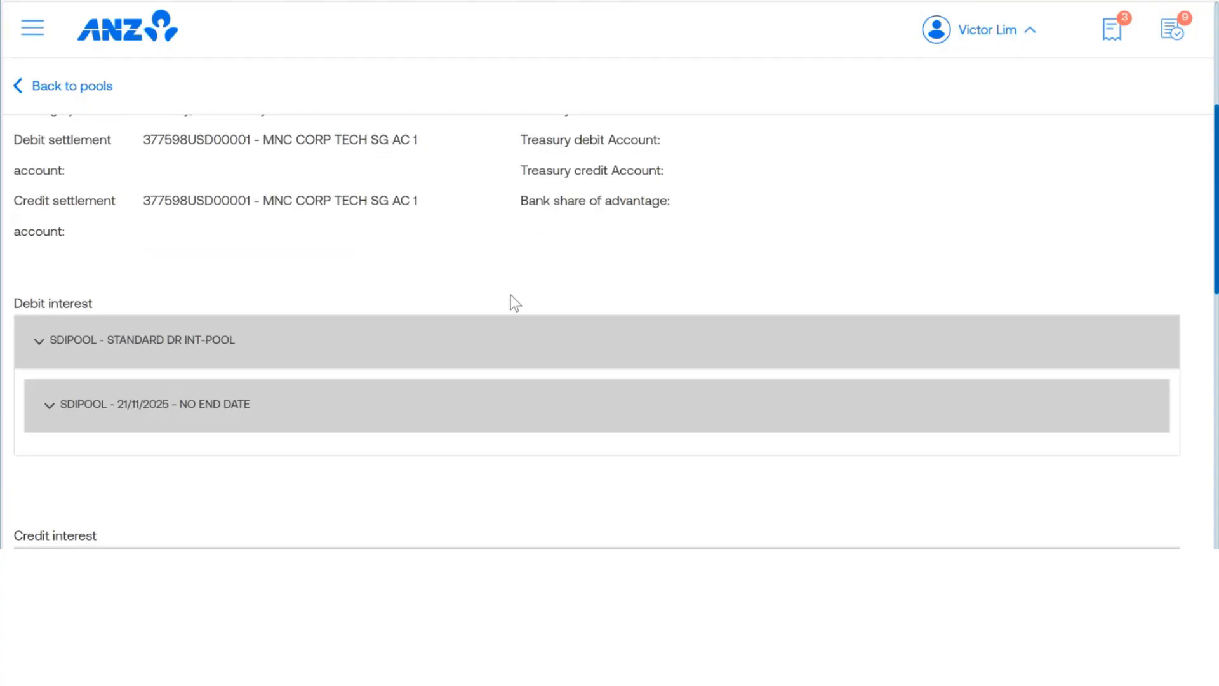
pyautogui.scroll(-1, 419, 232)
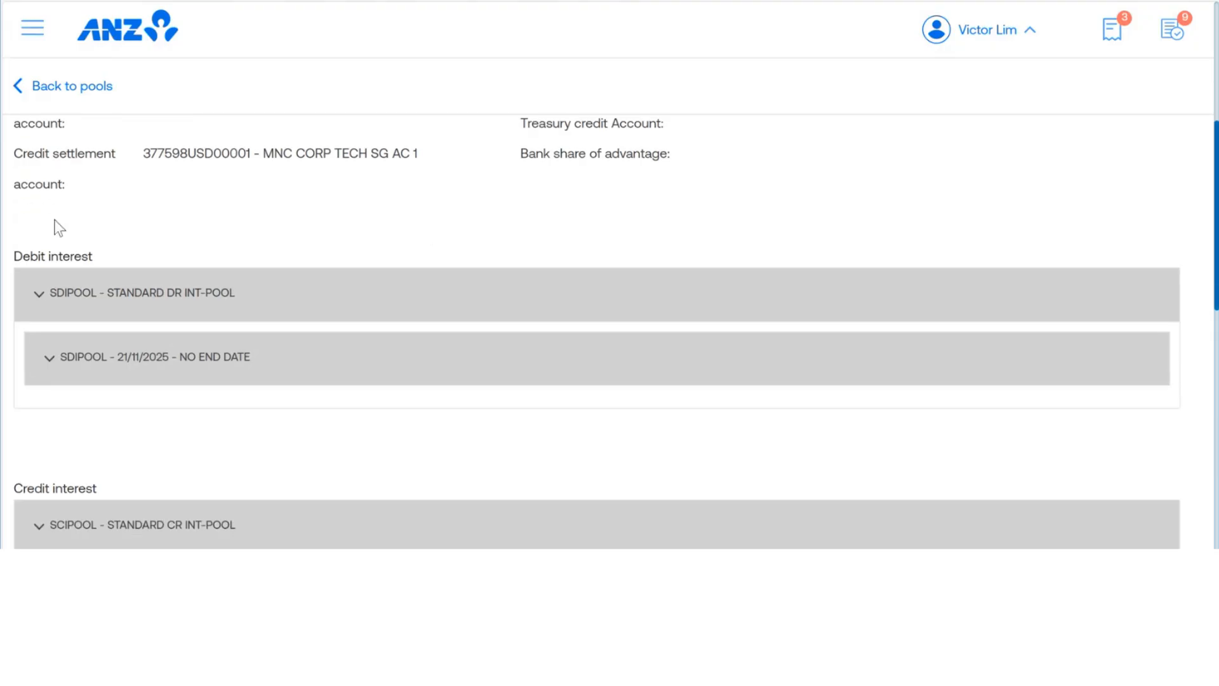
pyautogui.scroll(-2, 89, 219)
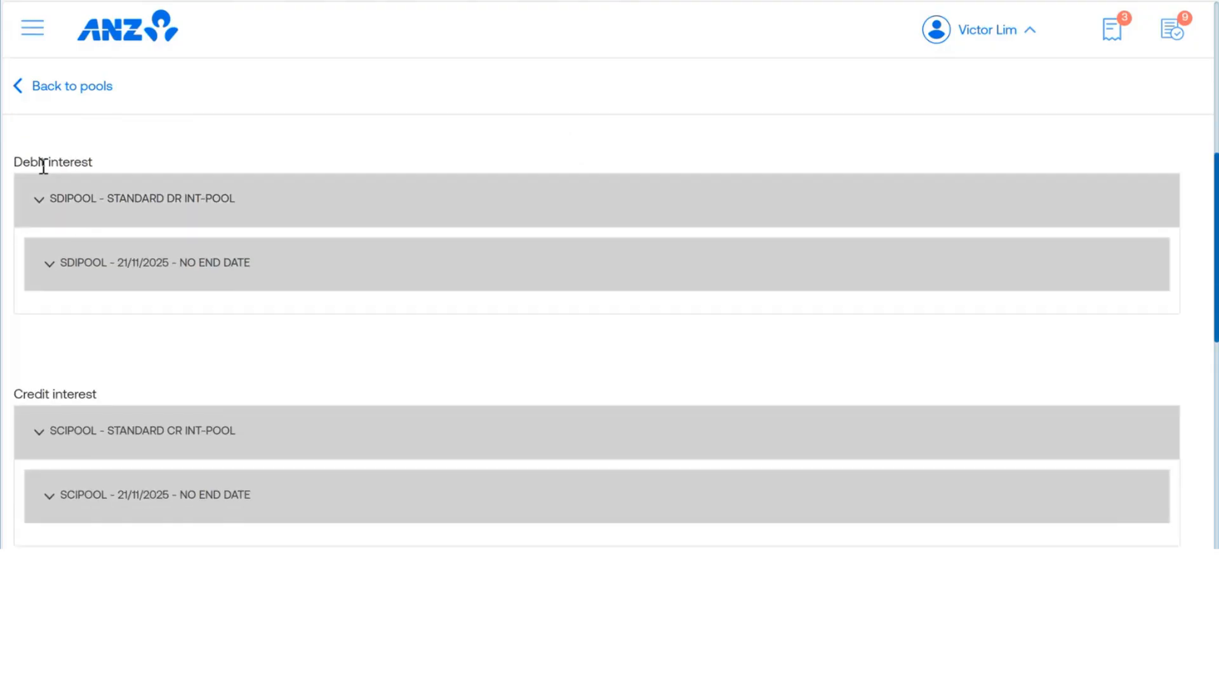
# Step: Look over the pool's interest sections and participants list, collapsing and re-expanding the SDIPOOL standard debit interest group
pyautogui.click(40, 203)
pyautogui.scroll(2, 63, 318)
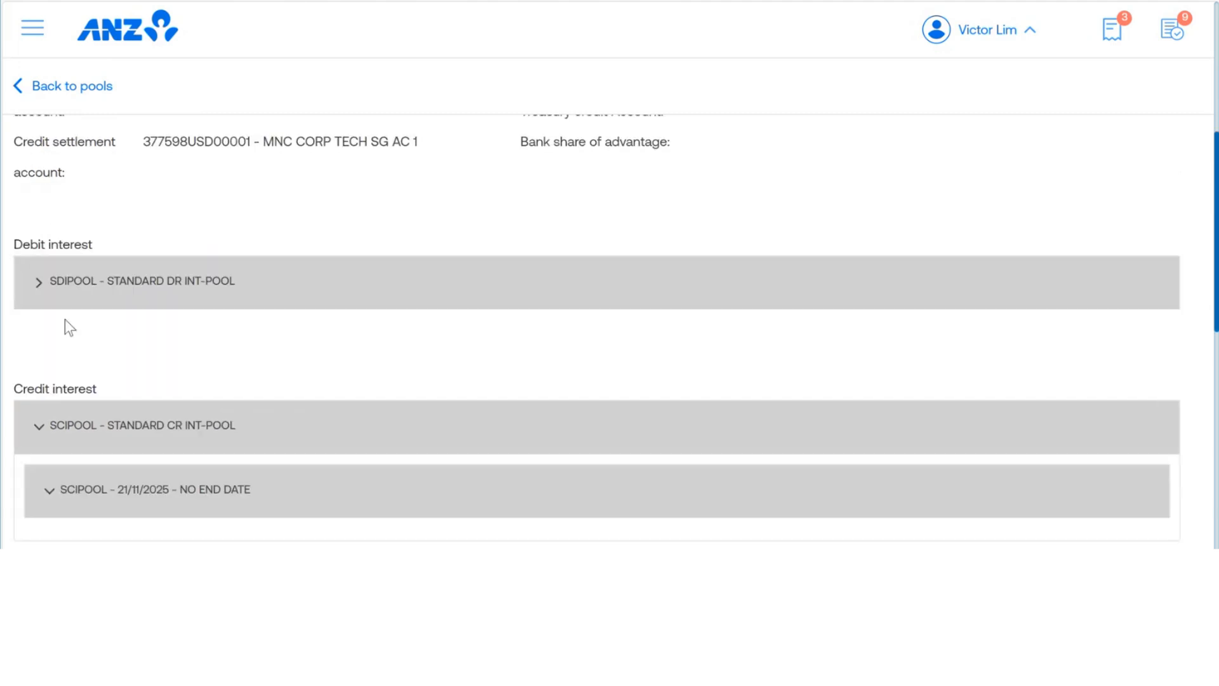
pyautogui.scroll(-2, 127, 356)
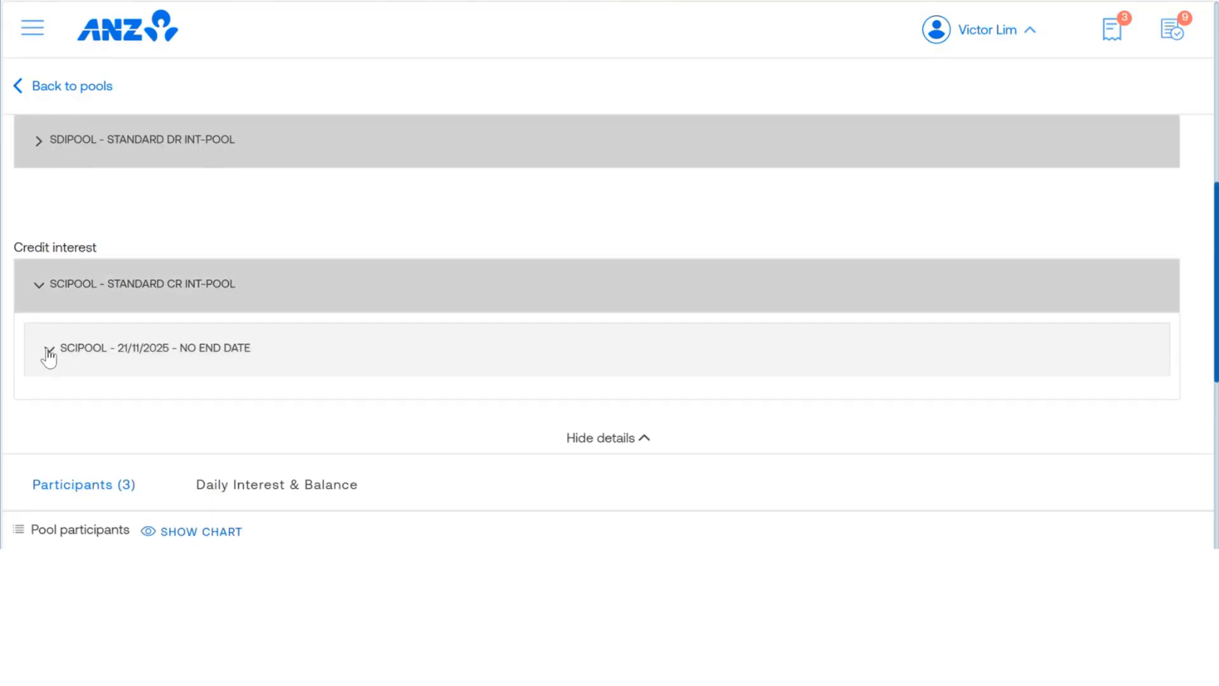
pyautogui.scroll(2, 51, 356)
pyautogui.scroll(-3, 140, 355)
pyautogui.scroll(3, 222, 343)
pyautogui.scroll(-8, 294, 390)
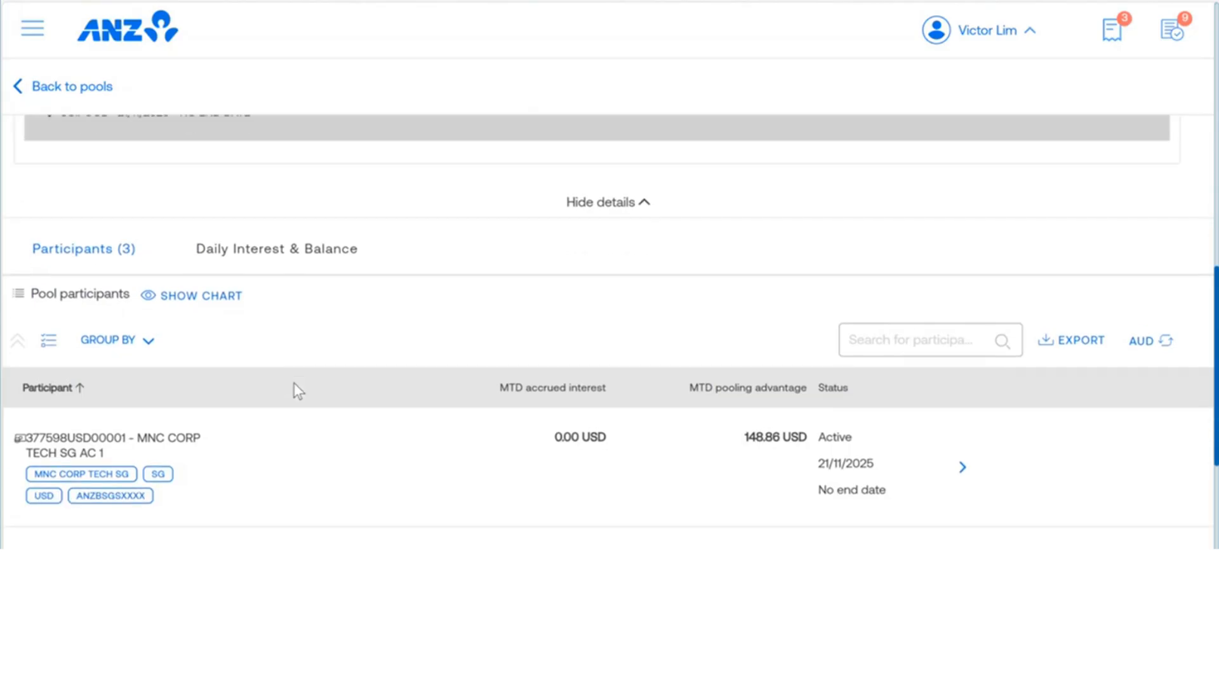
pyautogui.scroll(4, 294, 389)
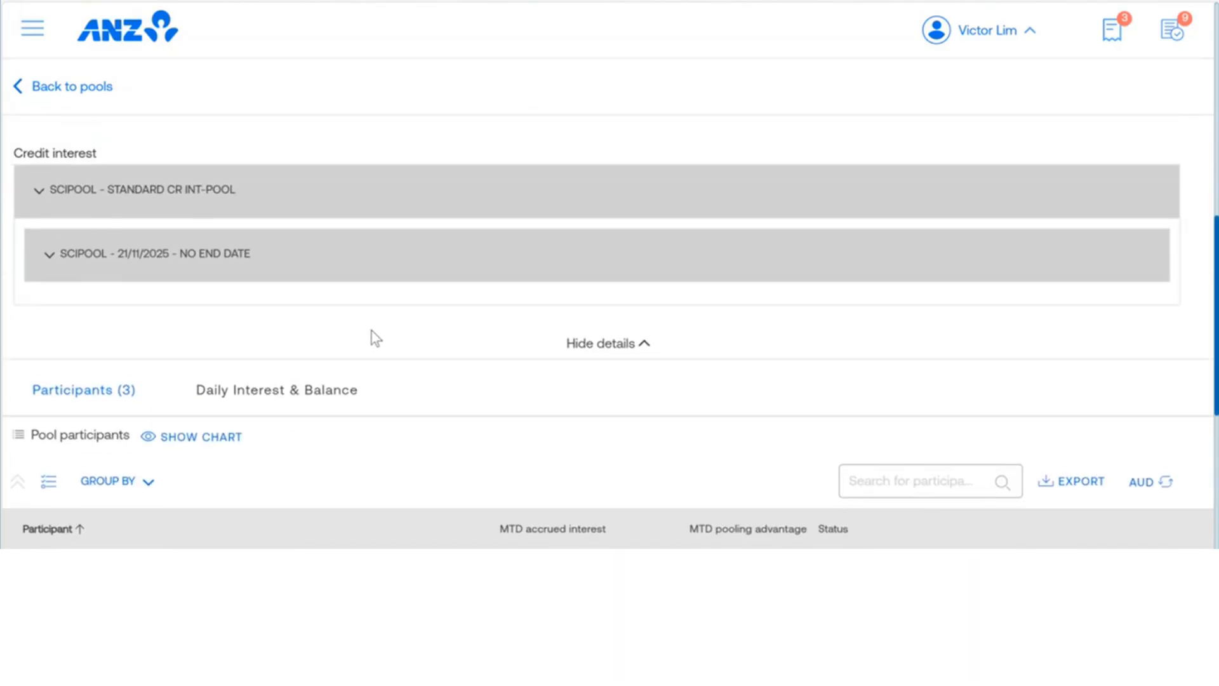
pyautogui.scroll(2, 534, 289)
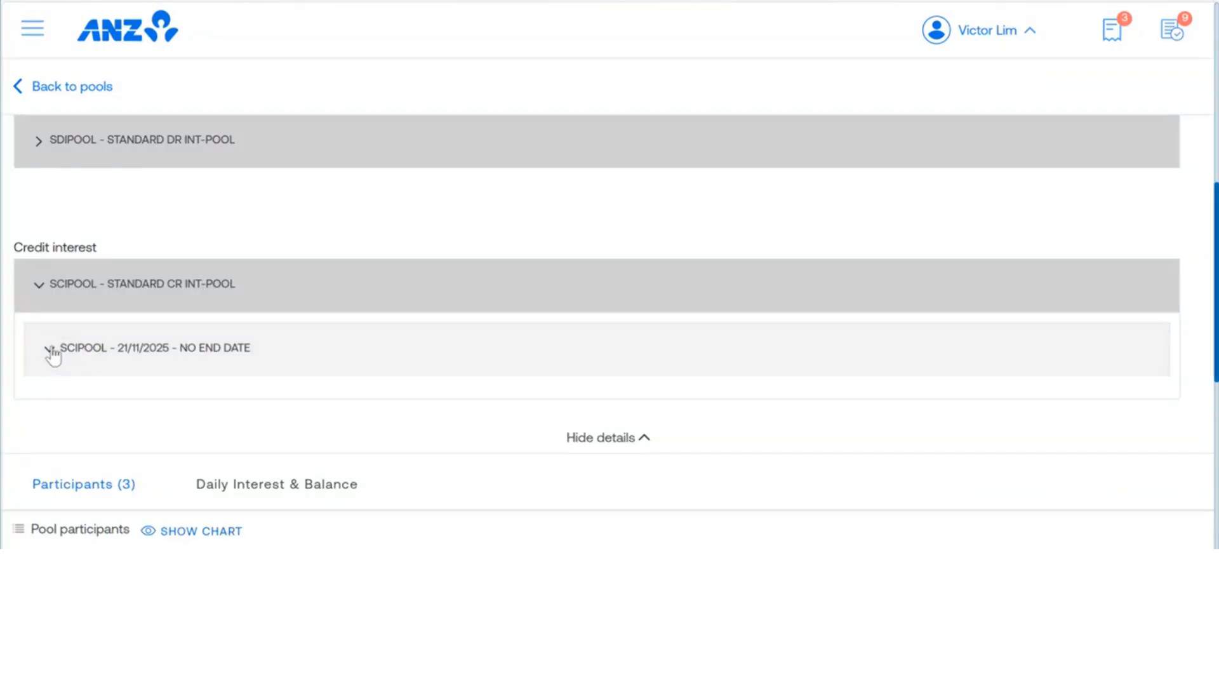
pyautogui.scroll(2, 51, 353)
pyautogui.click(39, 282)
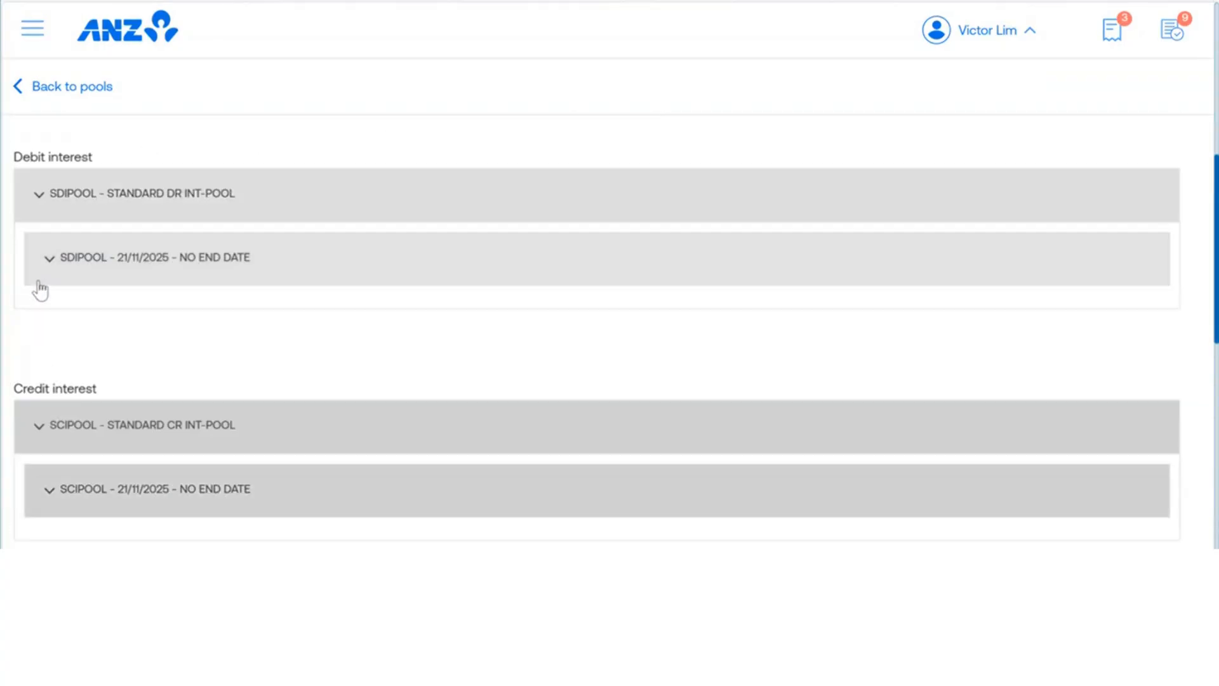
# Step: Expand the SDIPOOL 21/11/2025 debit interest period, show its interest slabs, and examine the balance range and reference rate
pyautogui.click(46, 266)
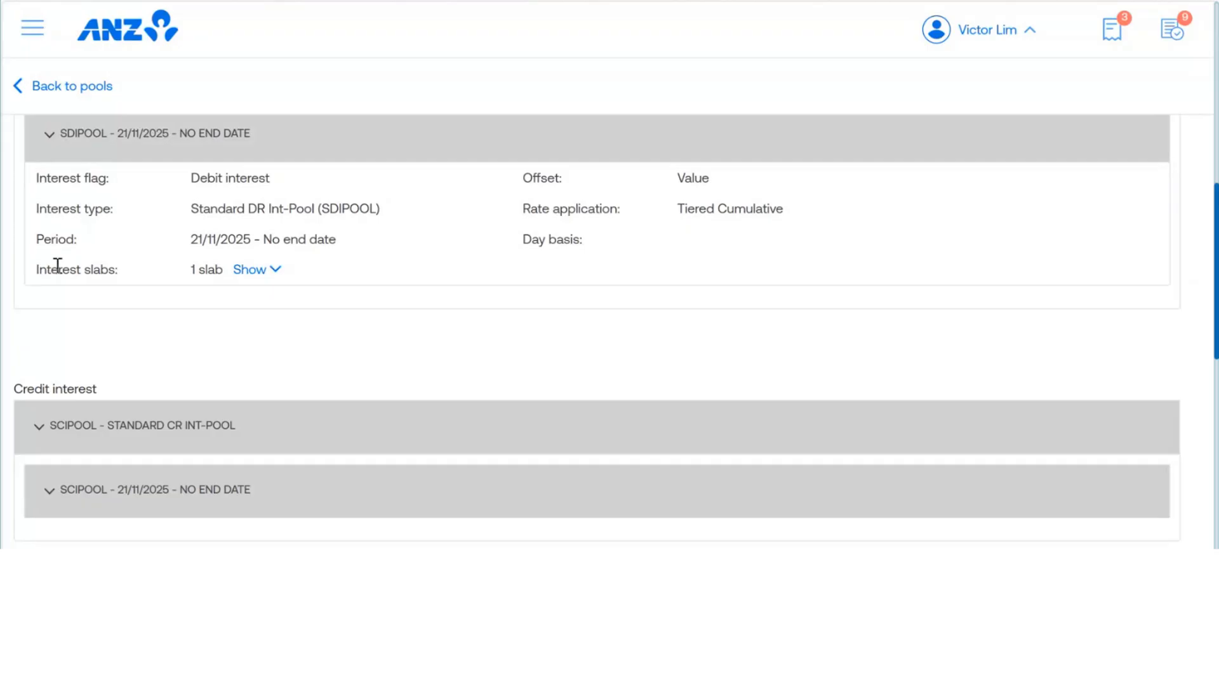
pyautogui.click(275, 271)
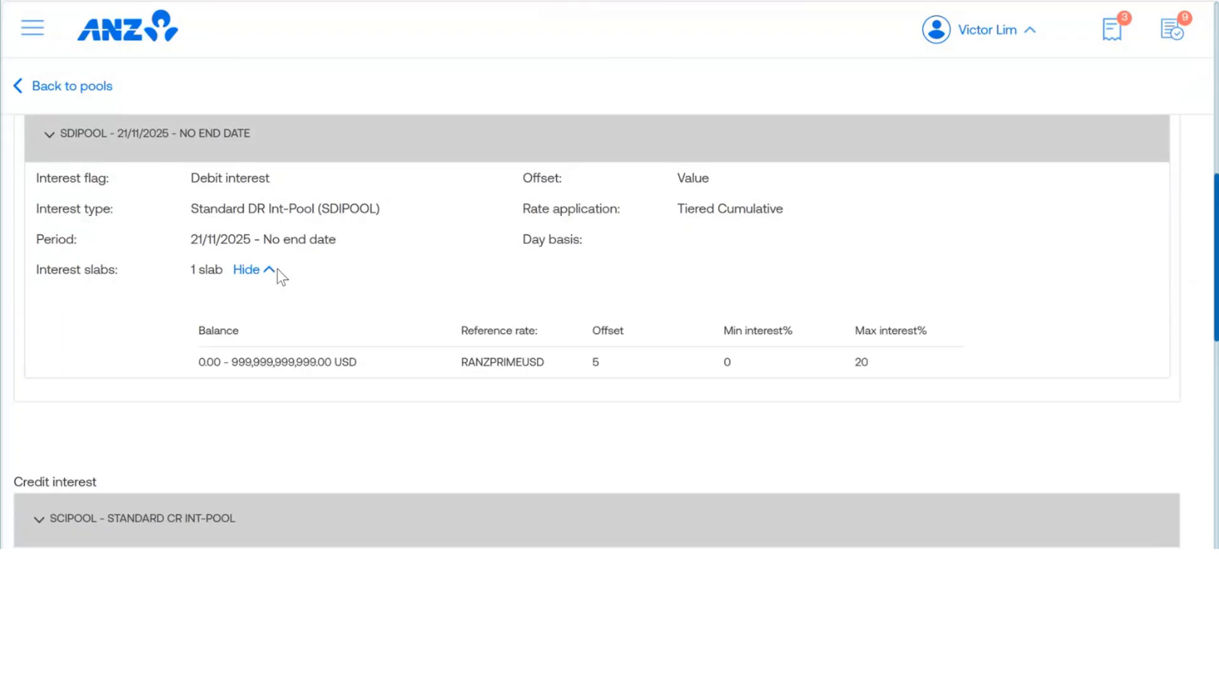
pyautogui.scroll(2, 356, 353)
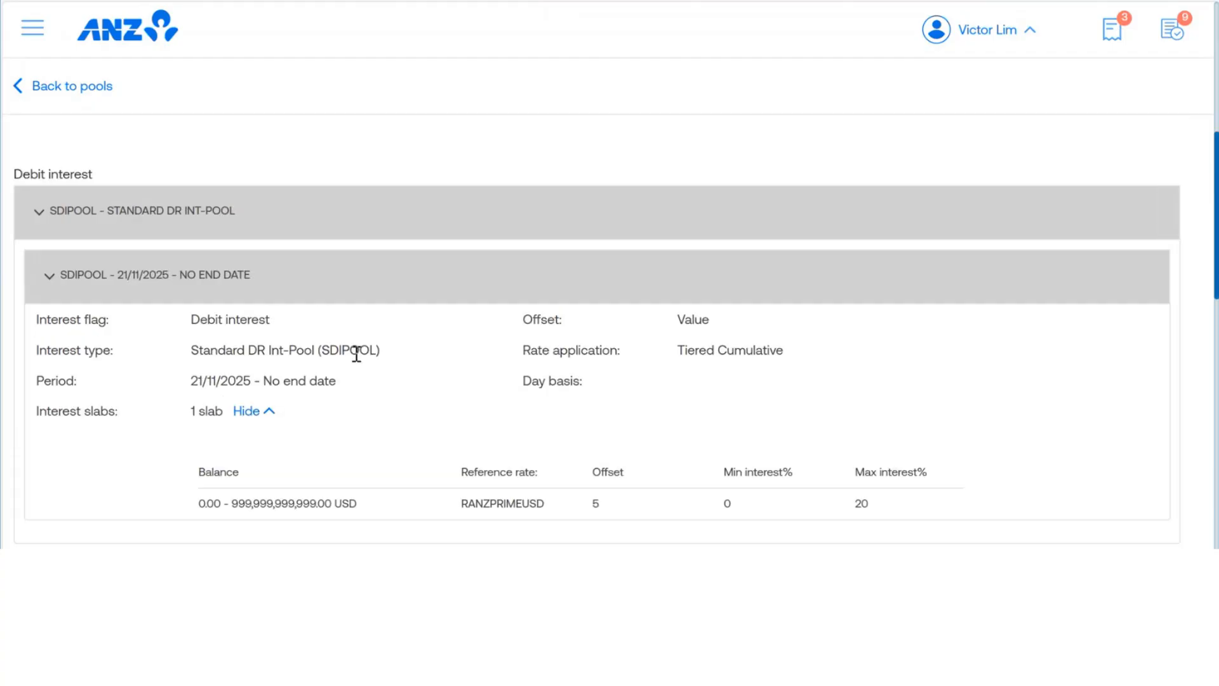
pyautogui.scroll(-2, 357, 354)
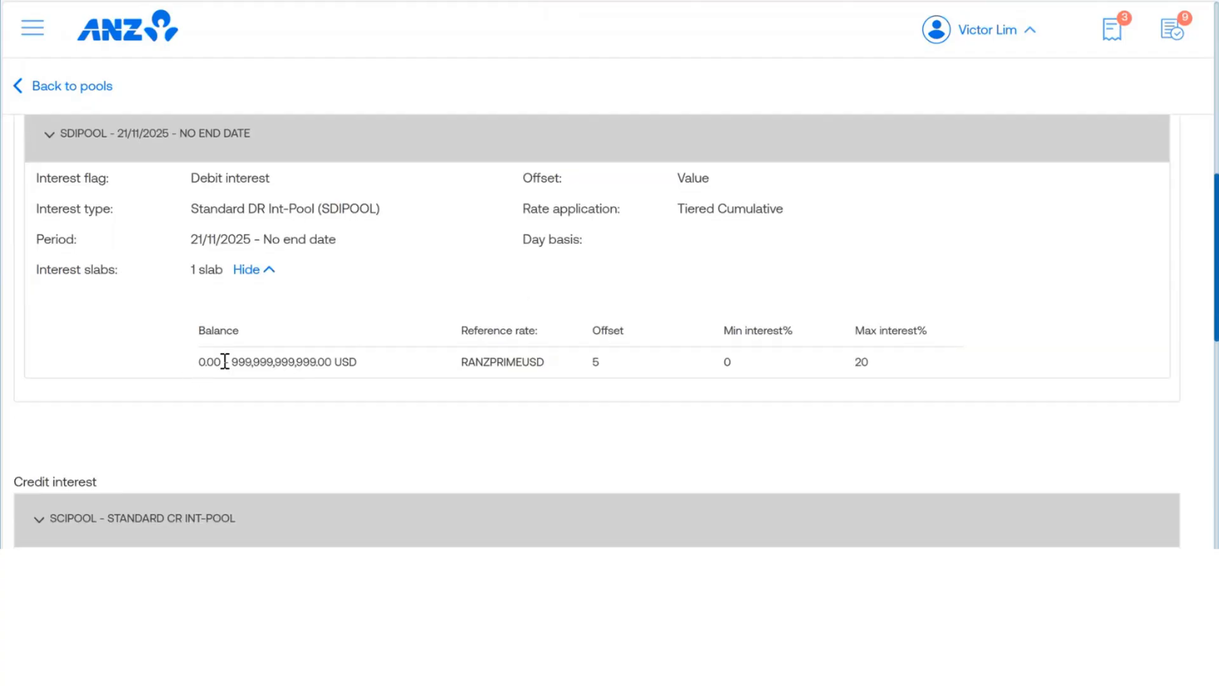
pyautogui.moveTo(234, 363); pyautogui.dragTo(325, 362)
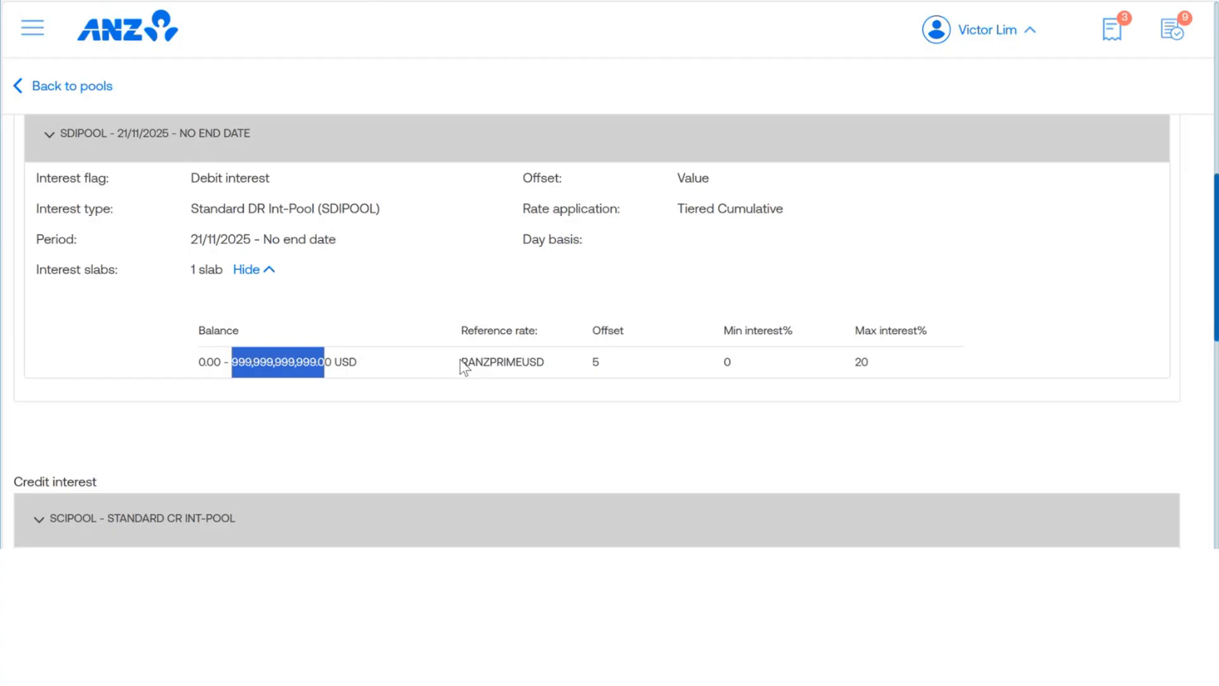
pyautogui.moveTo(460, 362); pyautogui.dragTo(506, 362)
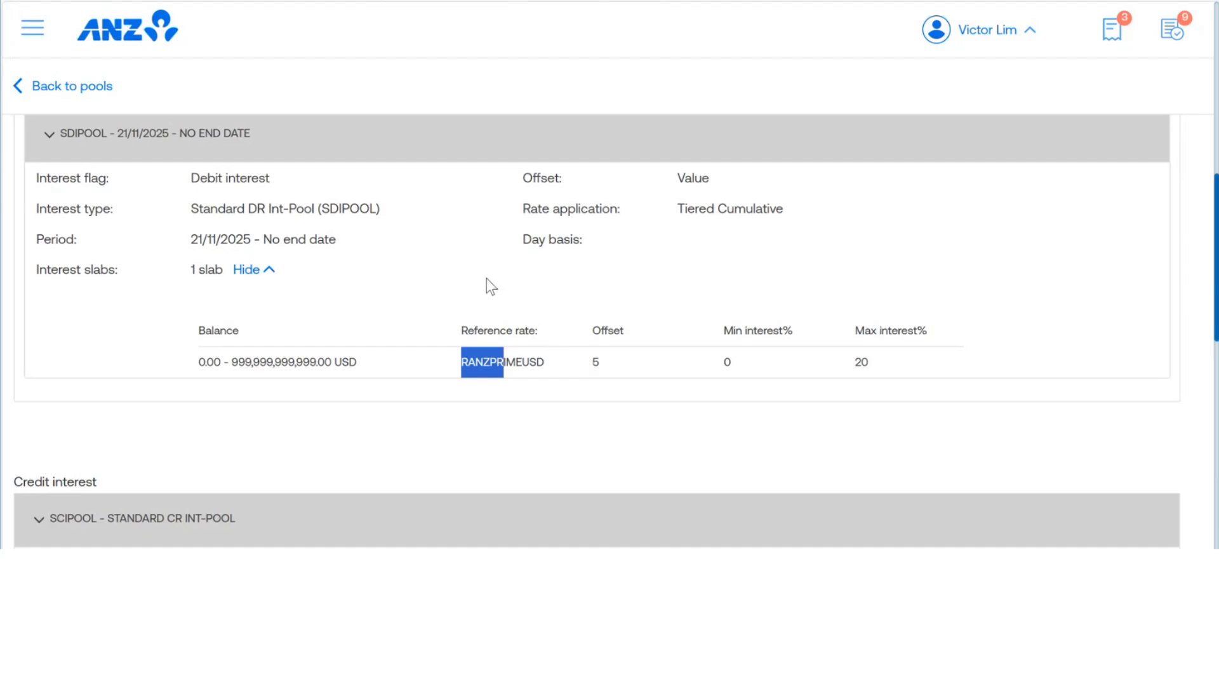
# Step: Expand the SCIPOOL 21/11/2025 credit interest period and show its interest slabs
pyautogui.scroll(-3, 491, 285)
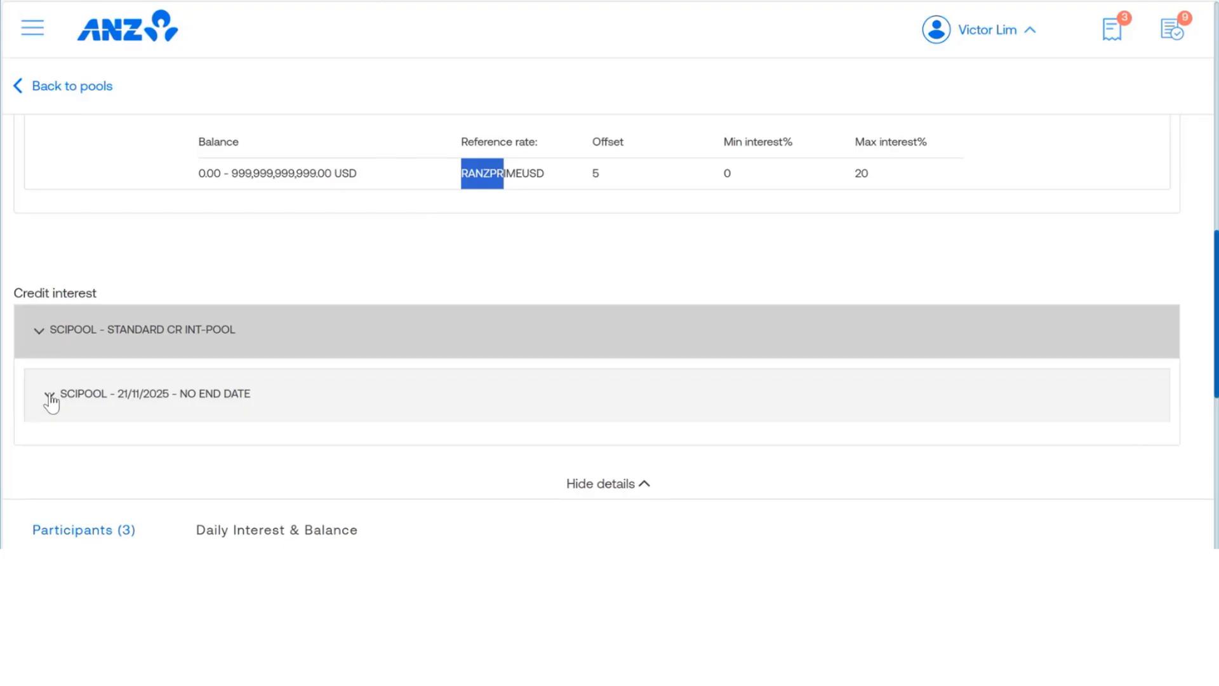
pyautogui.click(49, 398)
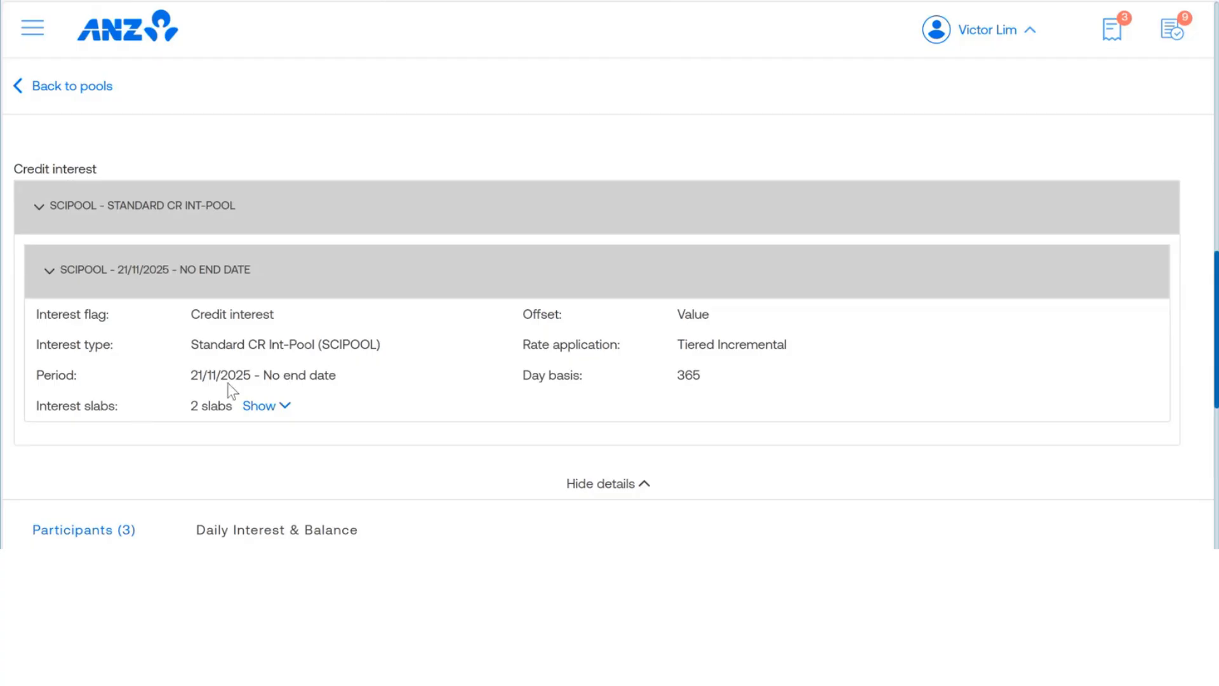
pyautogui.scroll(-2, 314, 367)
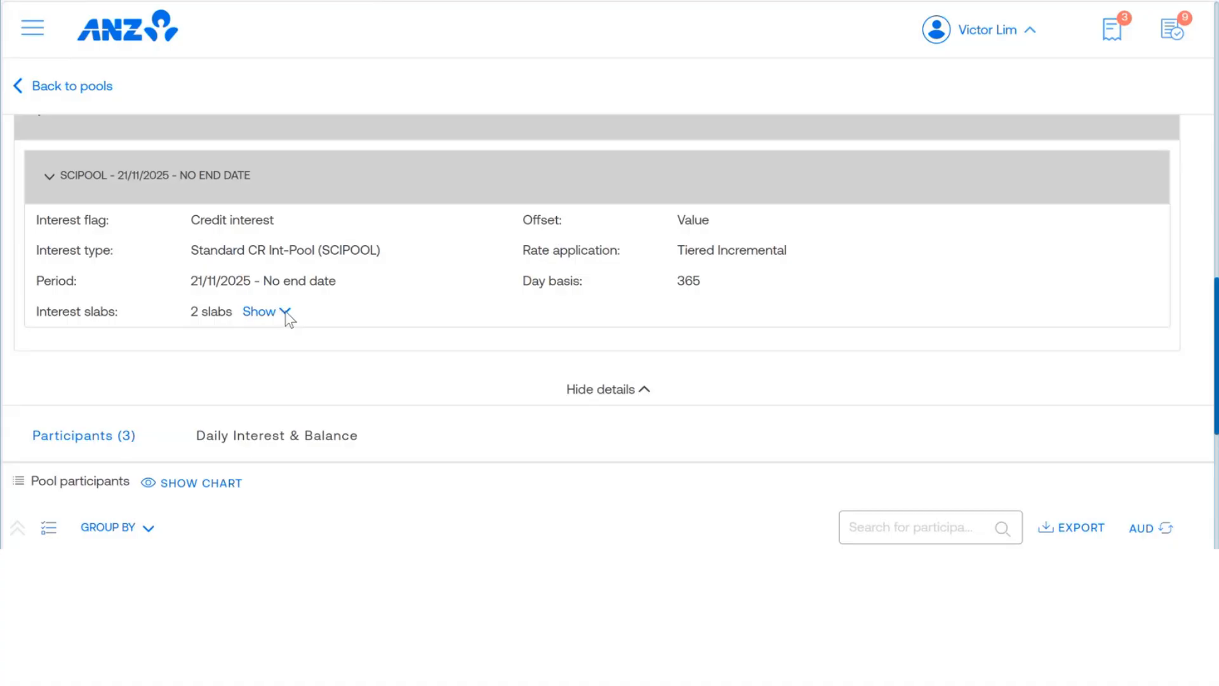
pyautogui.scroll(4, 287, 324)
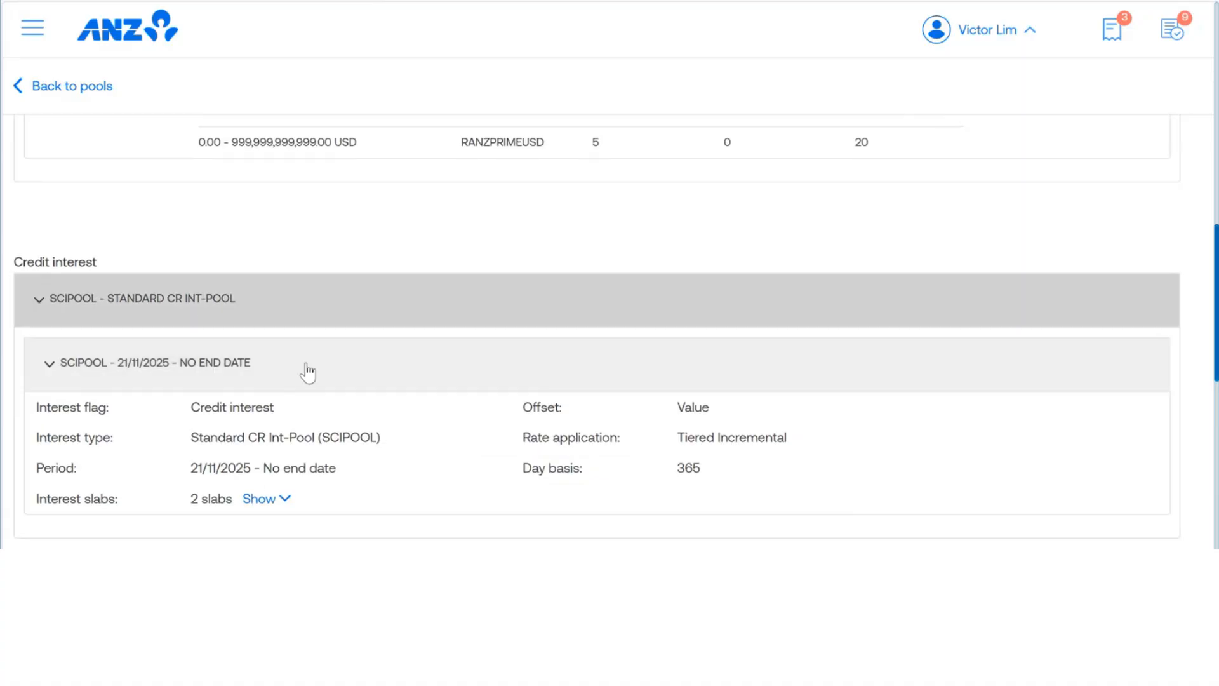
pyautogui.scroll(-3, 274, 364)
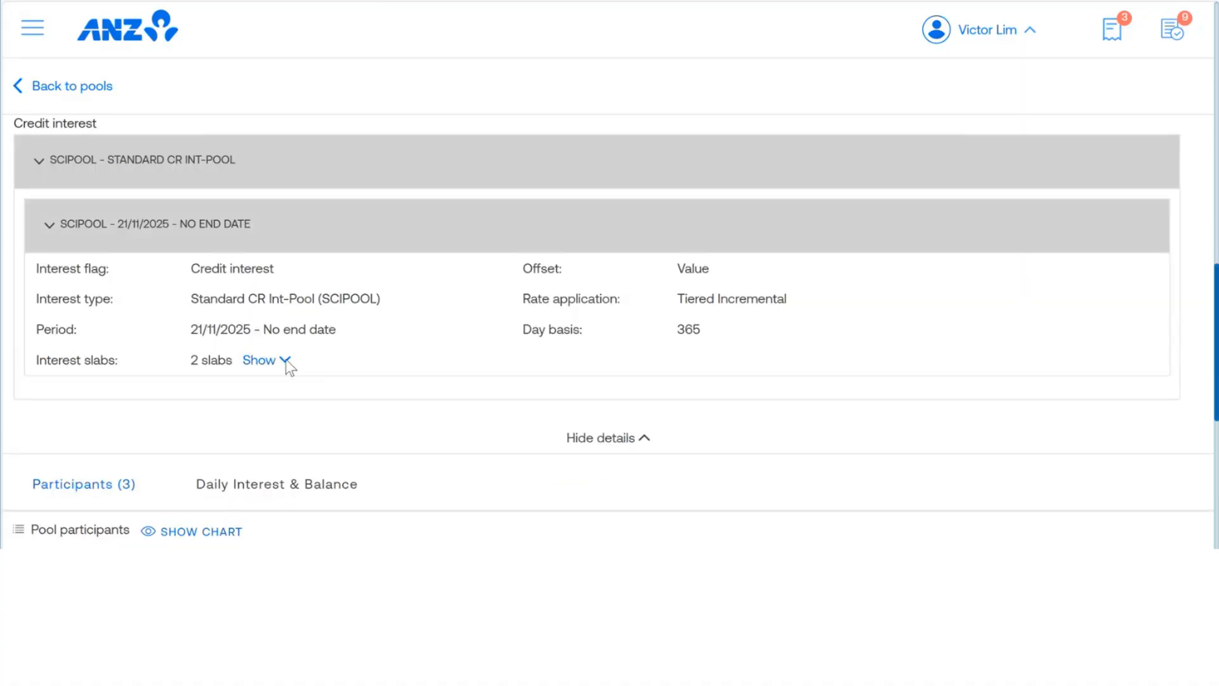
pyautogui.click(285, 361)
pyautogui.scroll(-3, 273, 292)
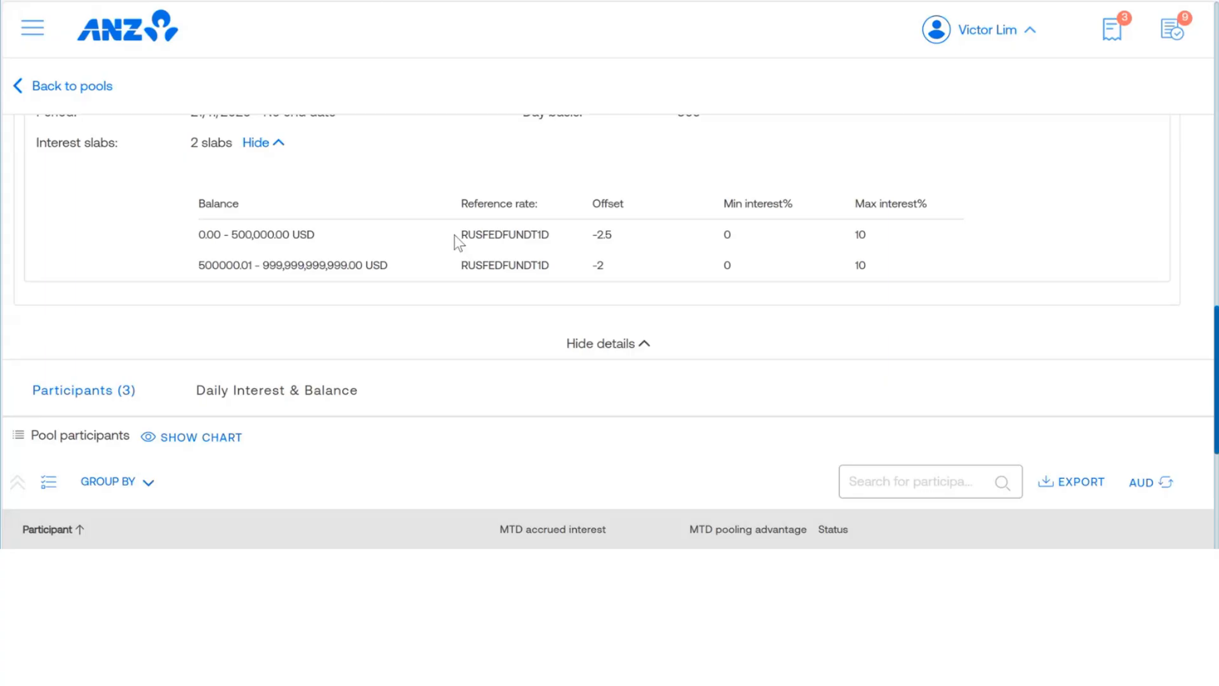
# Step: Examine the credit interest slabs' balance ranges, reference rates and offsets, highlighting the first slab's reference rate
pyautogui.doubleClick(484, 233)
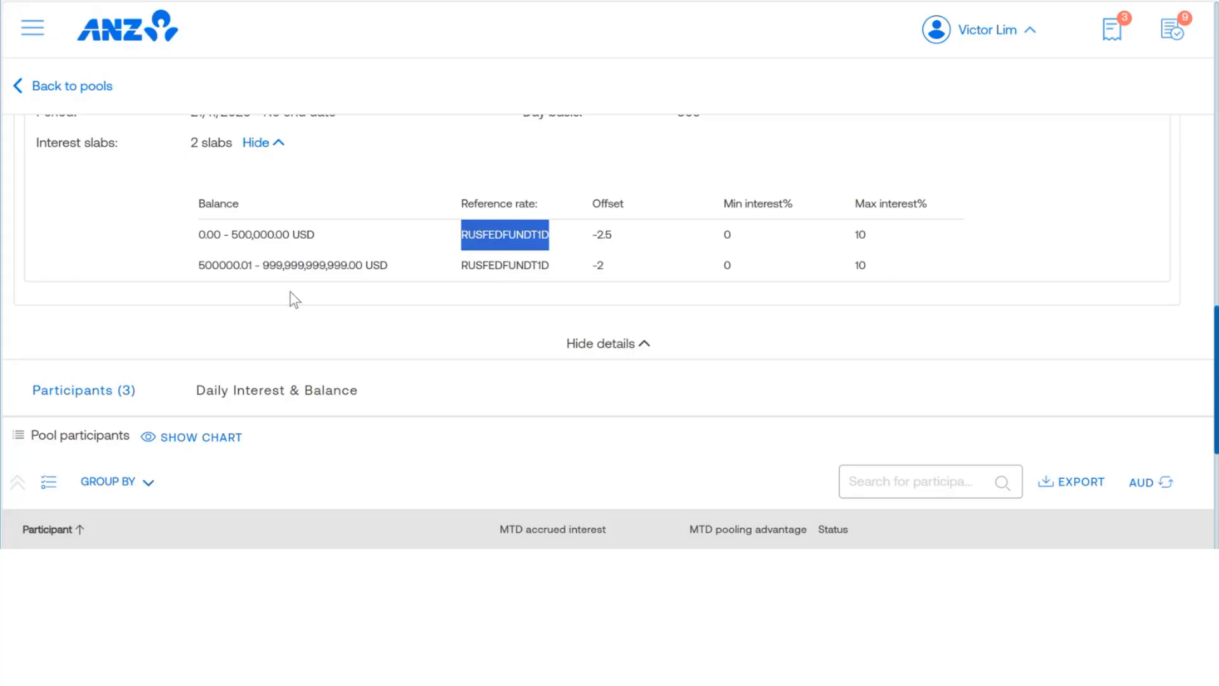
pyautogui.doubleClick(212, 263)
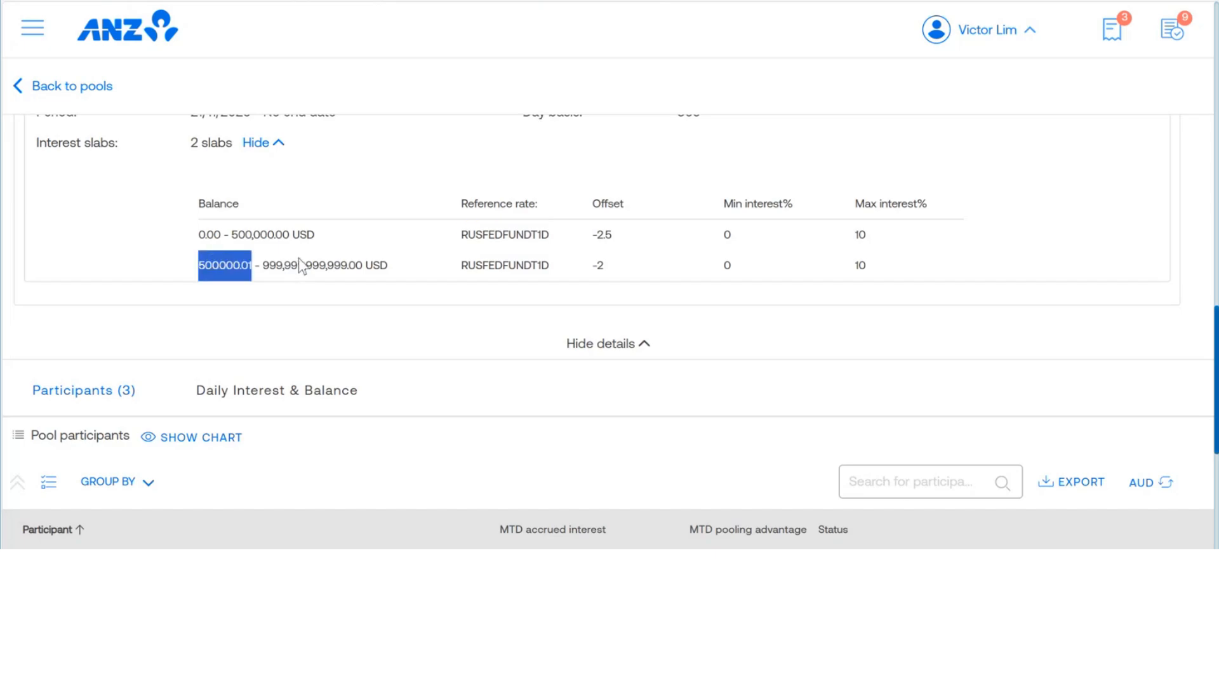
pyautogui.doubleClick(296, 265)
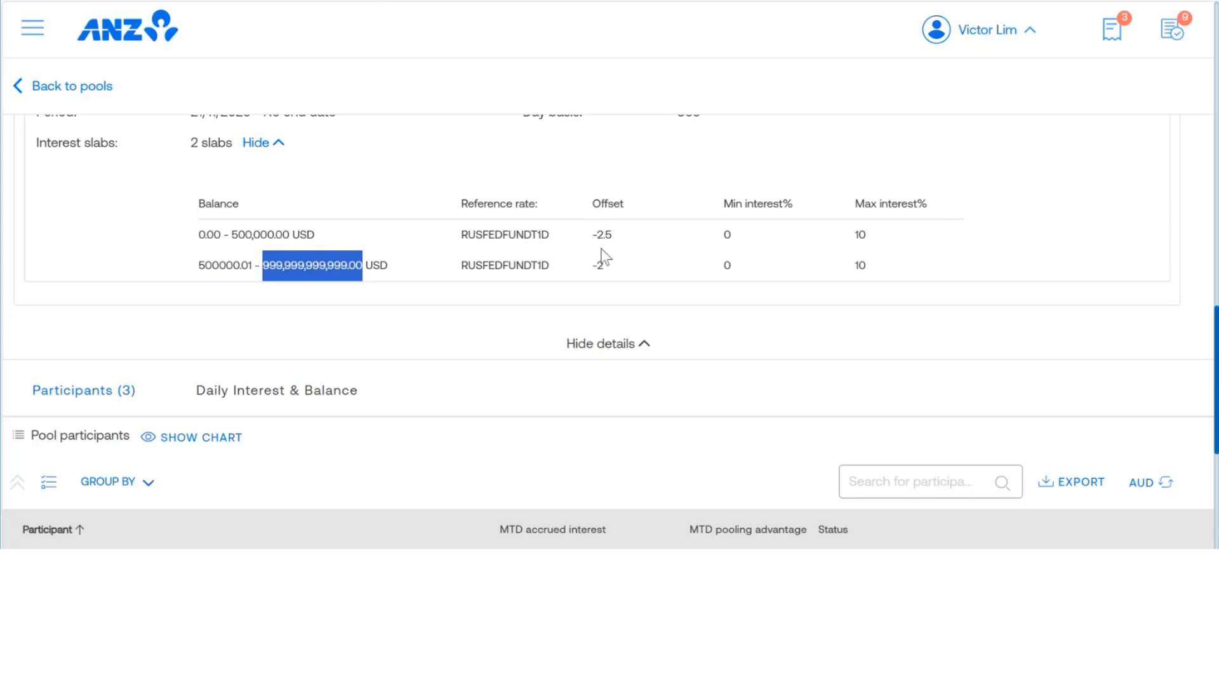
pyautogui.click(481, 234)
pyautogui.doubleClick(481, 235)
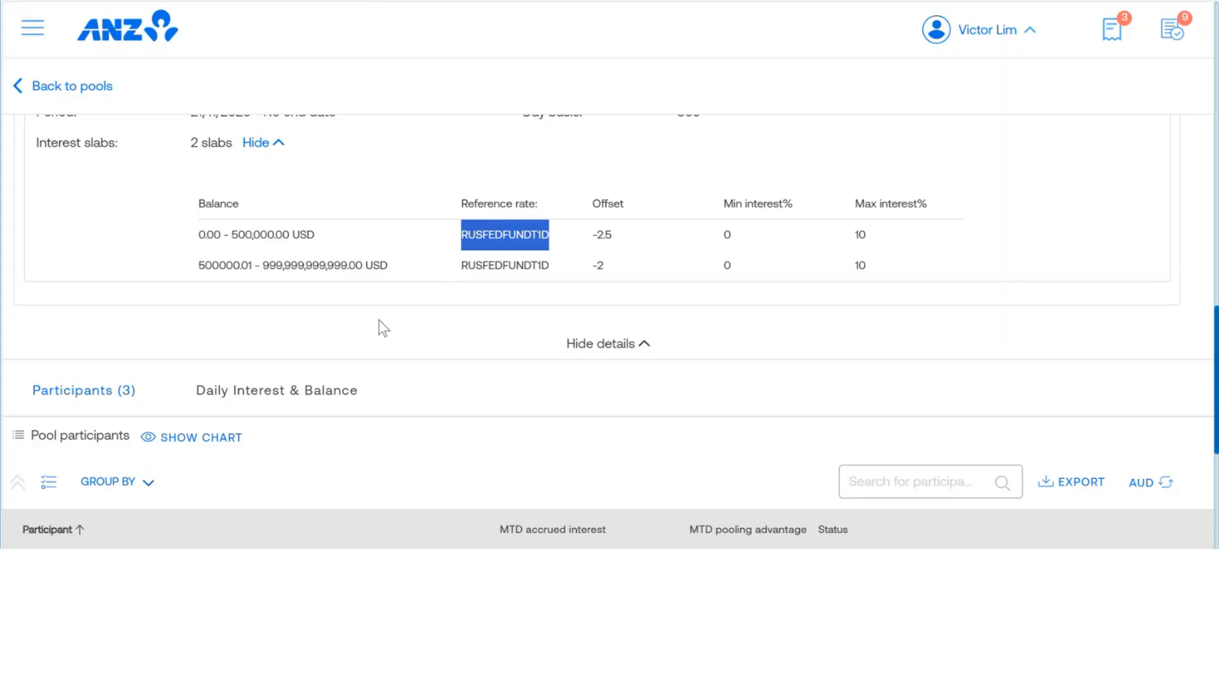
pyautogui.scroll(-3, 368, 330)
pyautogui.scroll(8, 351, 204)
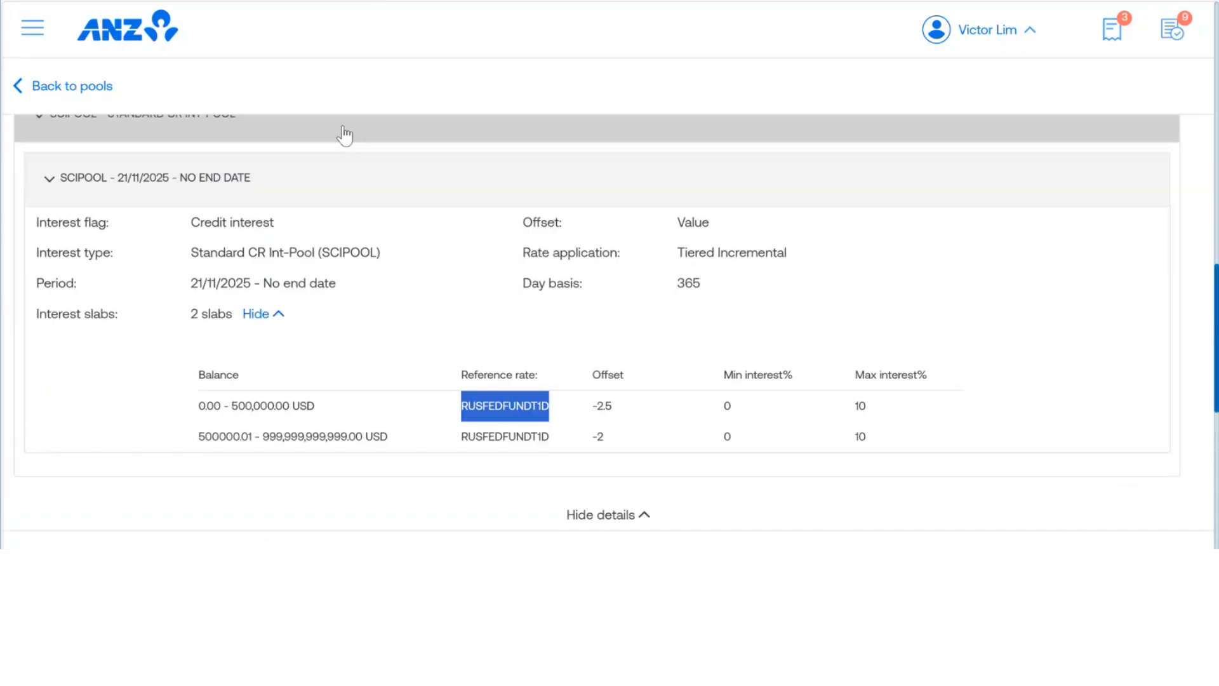
# Step: Return to the pools list and open the Documents & Reports Center
pyautogui.click(17, 87)
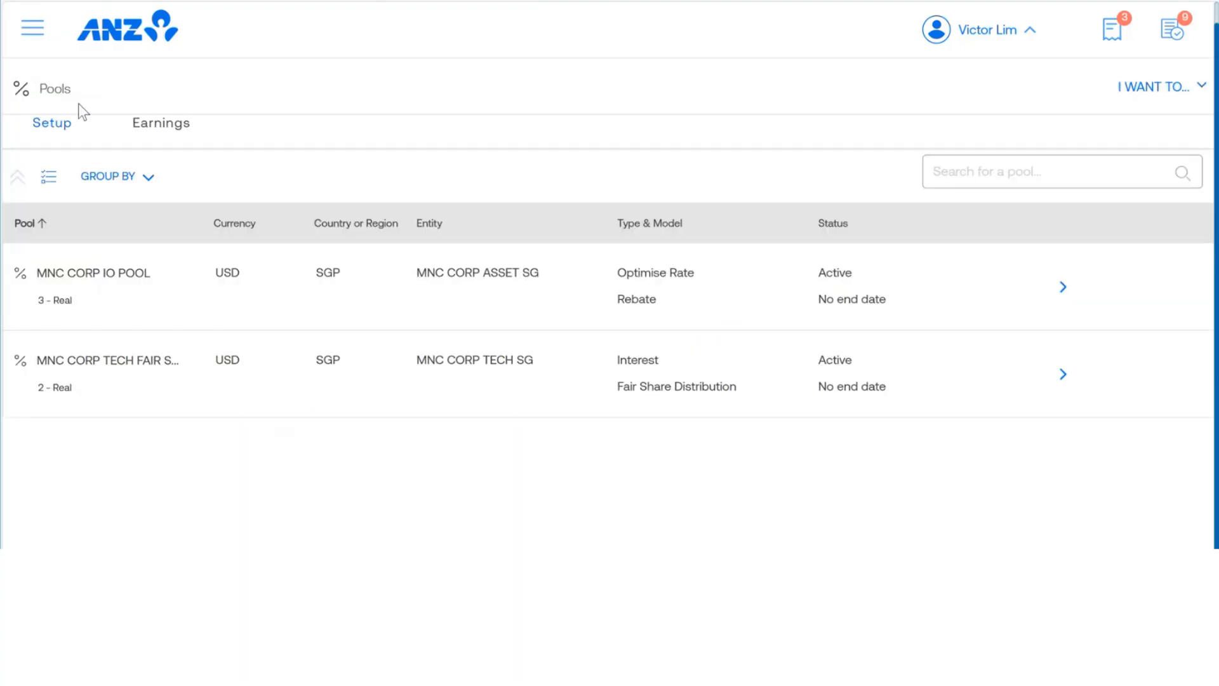
pyautogui.click(33, 29)
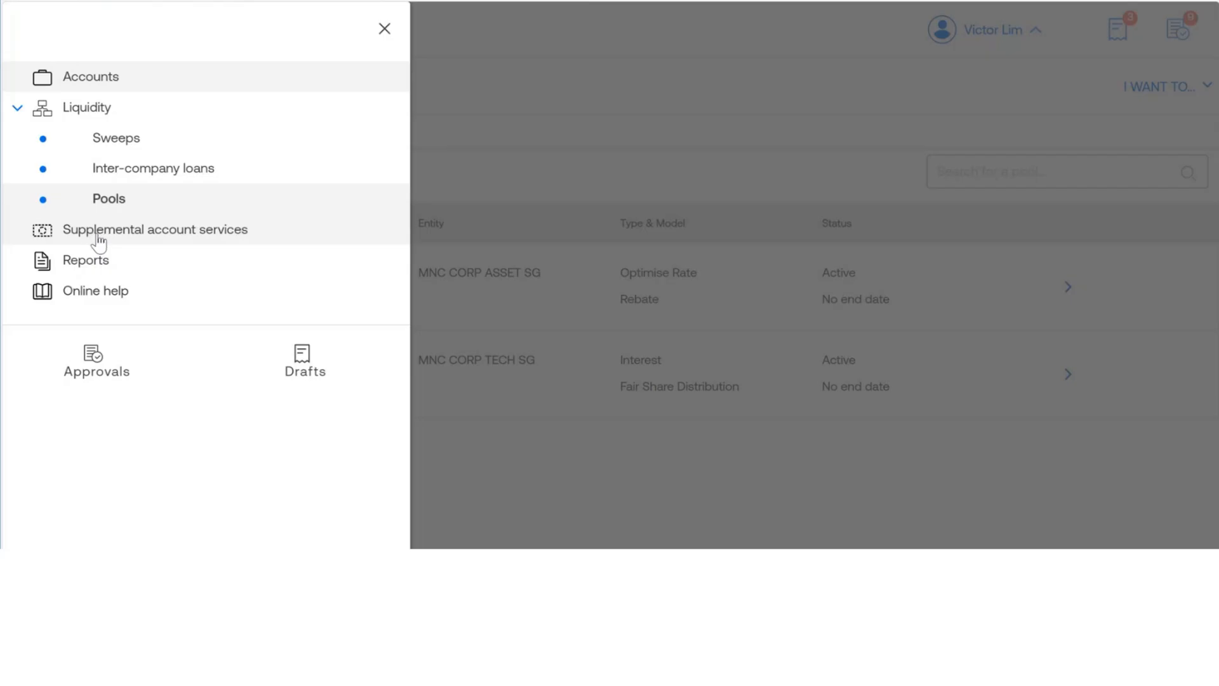
pyautogui.click(75, 266)
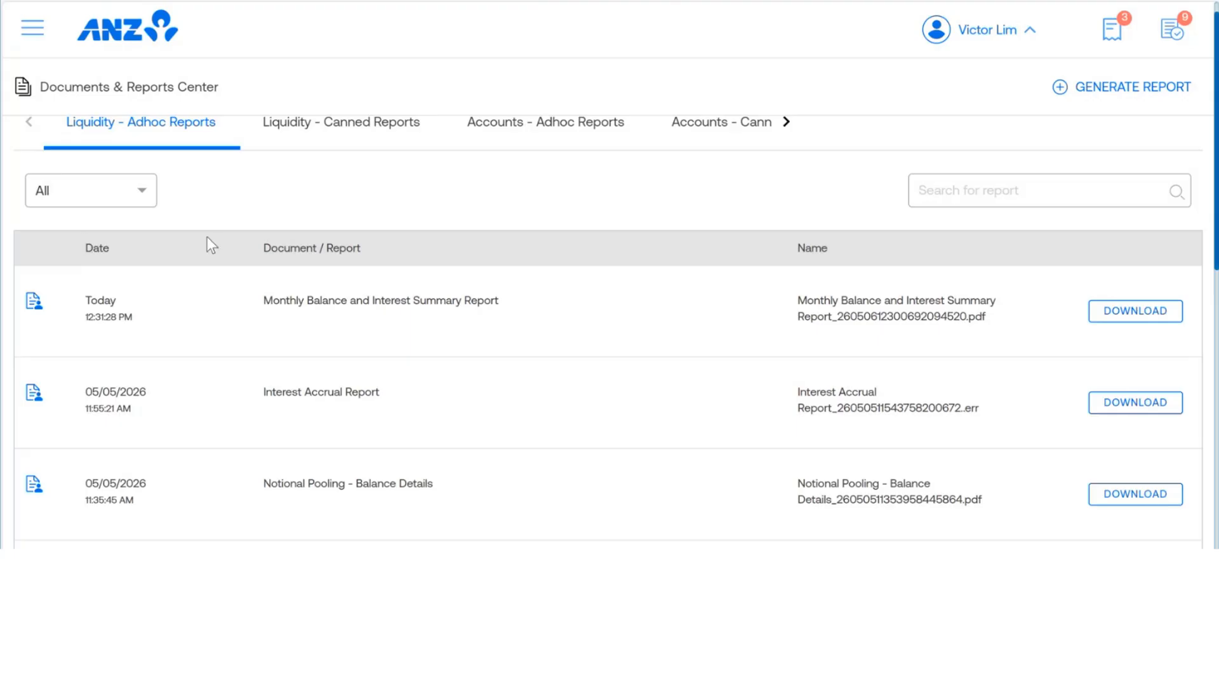
pyautogui.click(33, 29)
pyautogui.click(89, 264)
# Step: Look through the list of liquidity canned reports, and return to the liquidity ad hoc reports
pyautogui.click(334, 133)
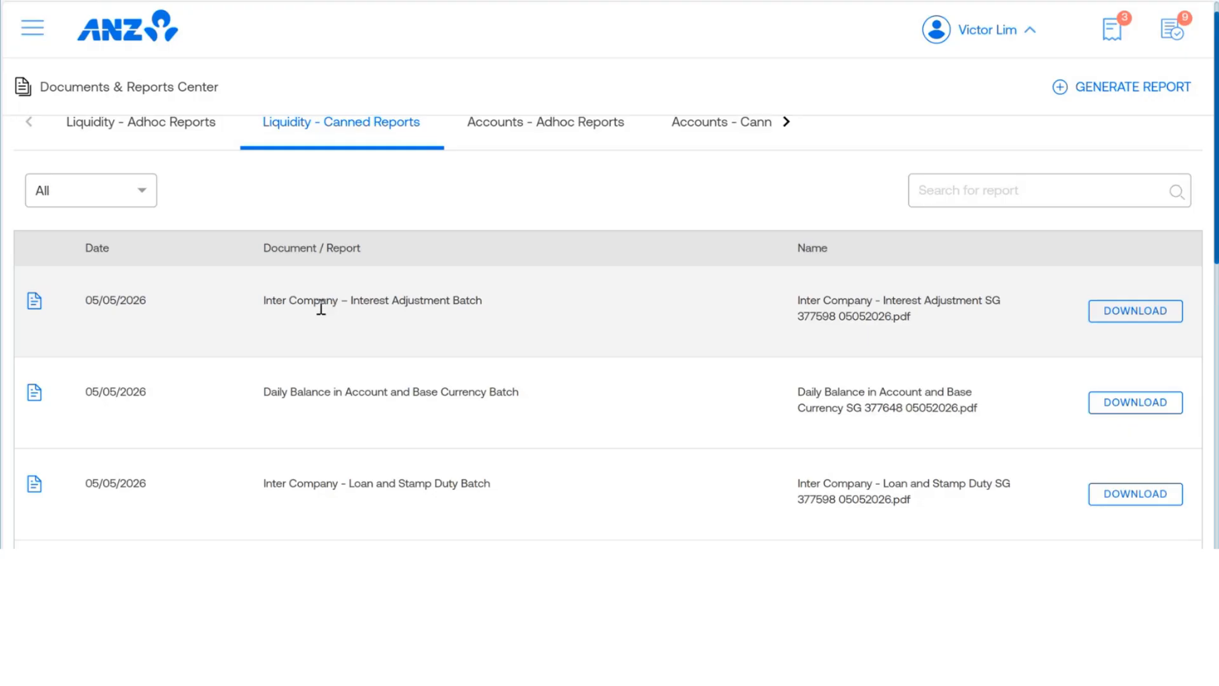
pyautogui.scroll(-2, 296, 310)
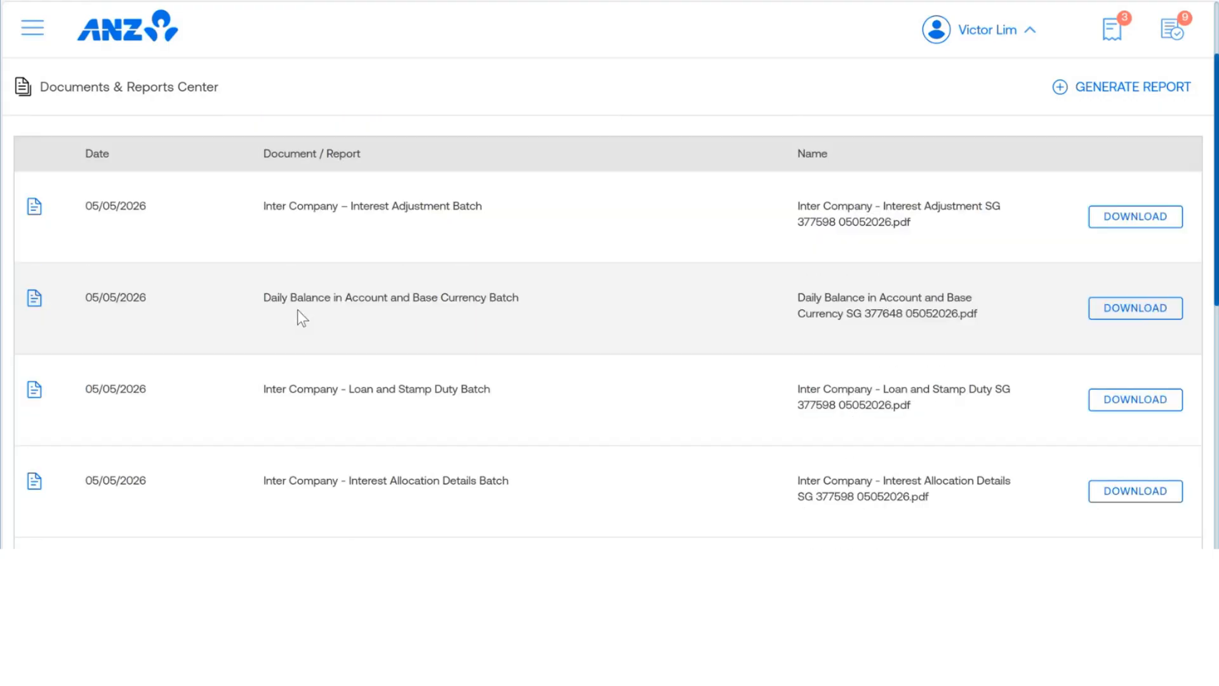
pyautogui.scroll(-2, 300, 308)
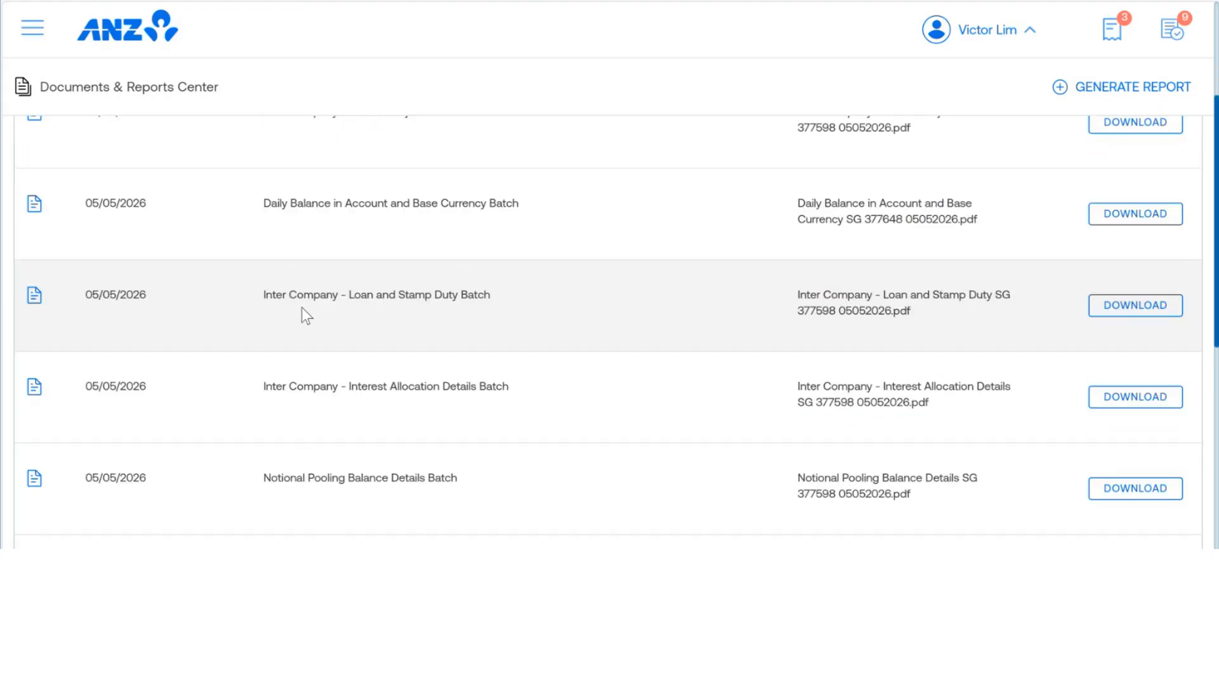
pyautogui.scroll(-1, 303, 308)
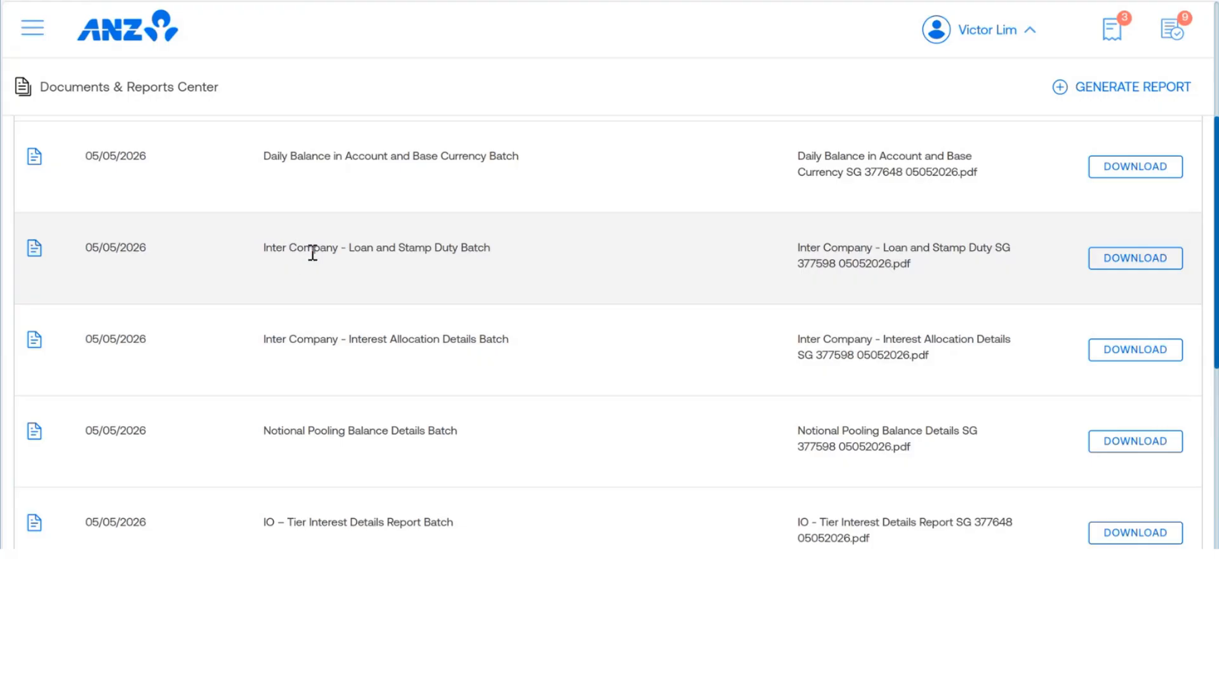
pyautogui.scroll(-2, 313, 253)
pyautogui.scroll(-1, 313, 253)
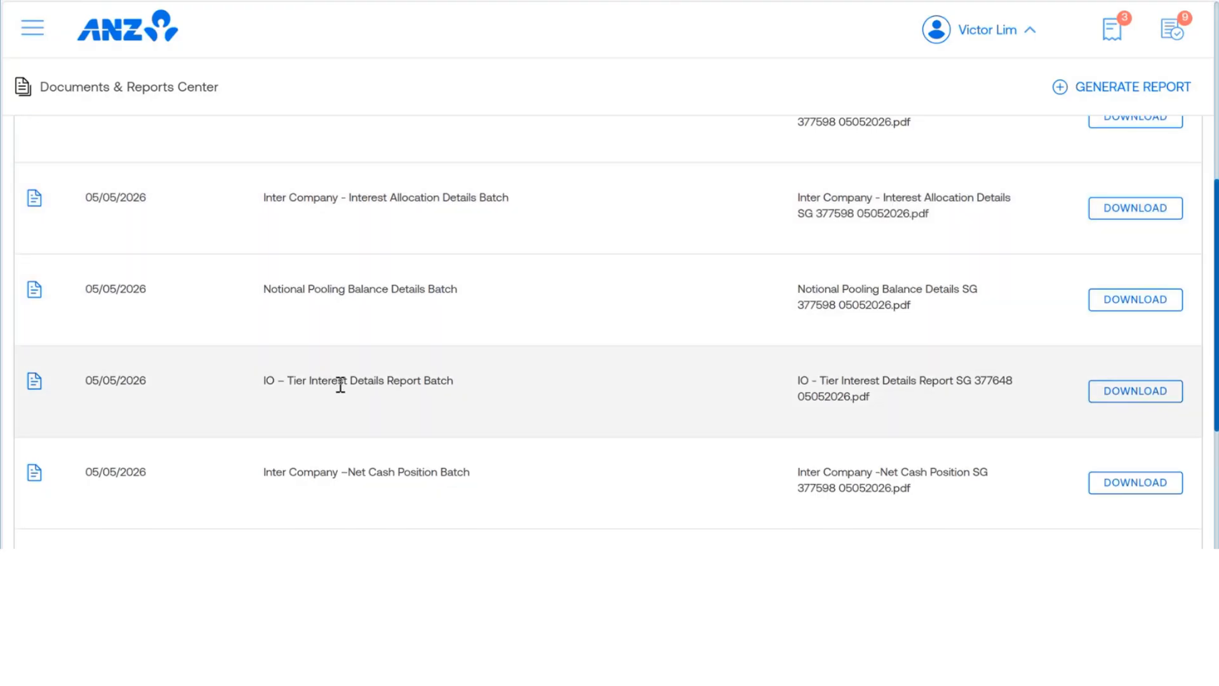
pyautogui.scroll(-2, 340, 380)
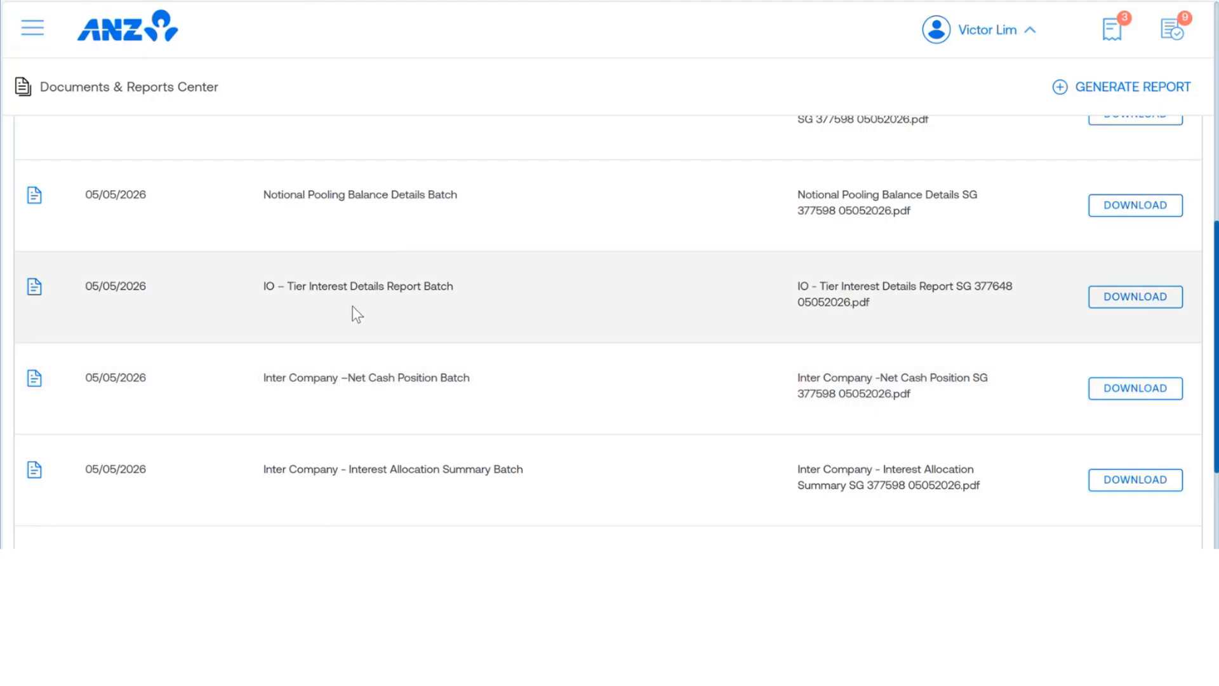
pyautogui.scroll(-3, 351, 307)
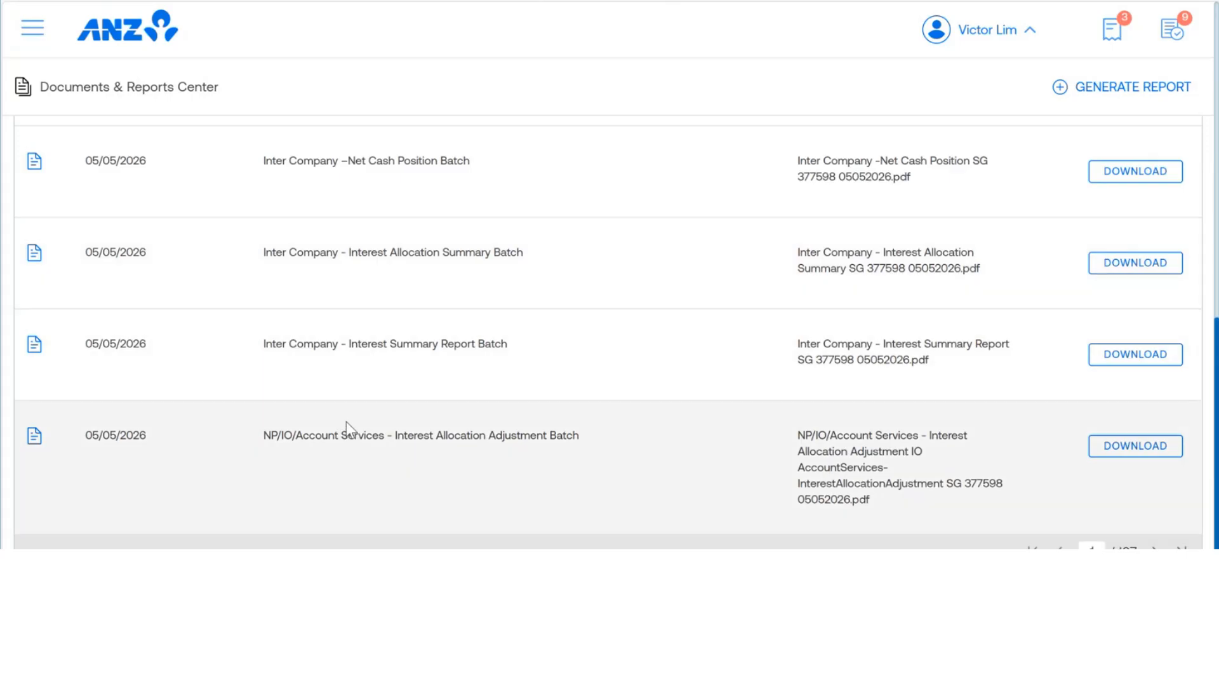
pyautogui.scroll(10, 349, 395)
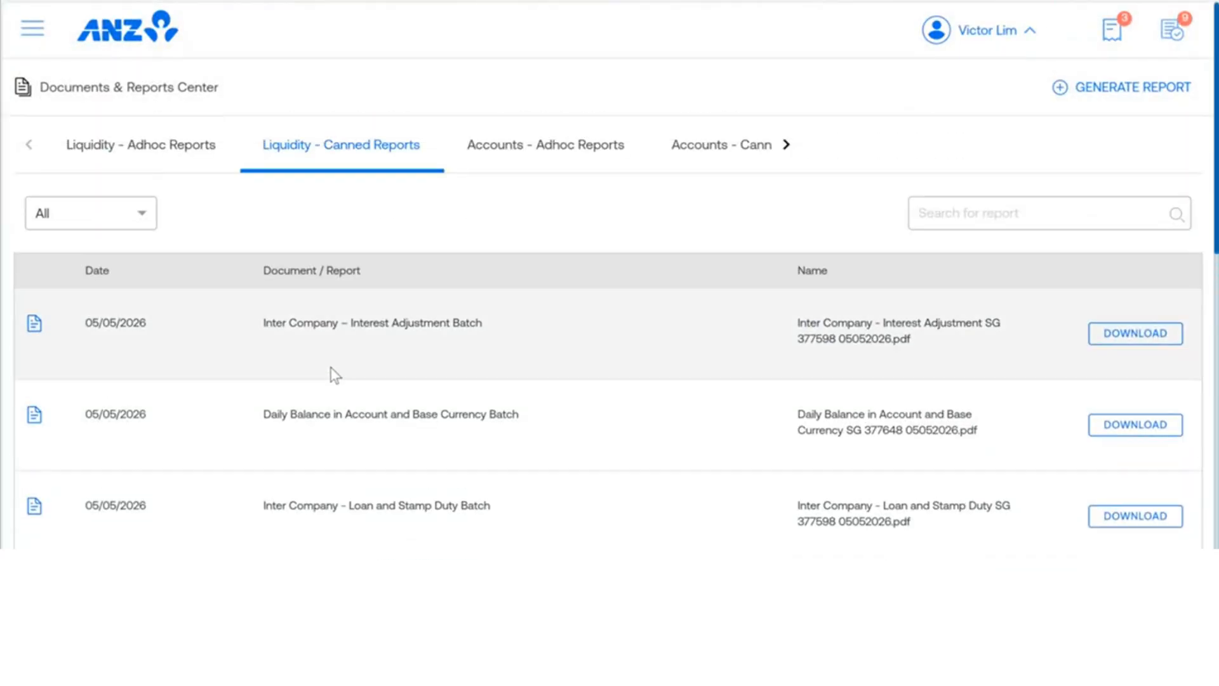
pyautogui.click(98, 153)
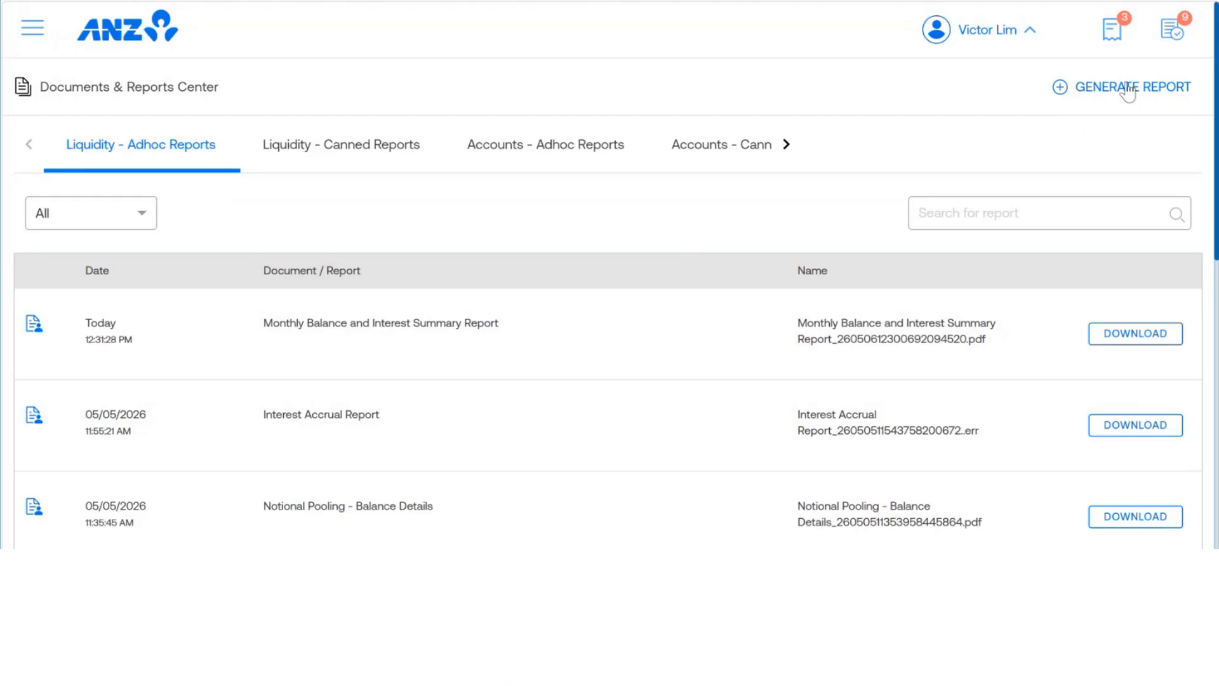
# Step: Start a new report with product Liquidity, report type Interest Accrual Report and format PDF, and continue to the filters
pyautogui.click(1096, 94)
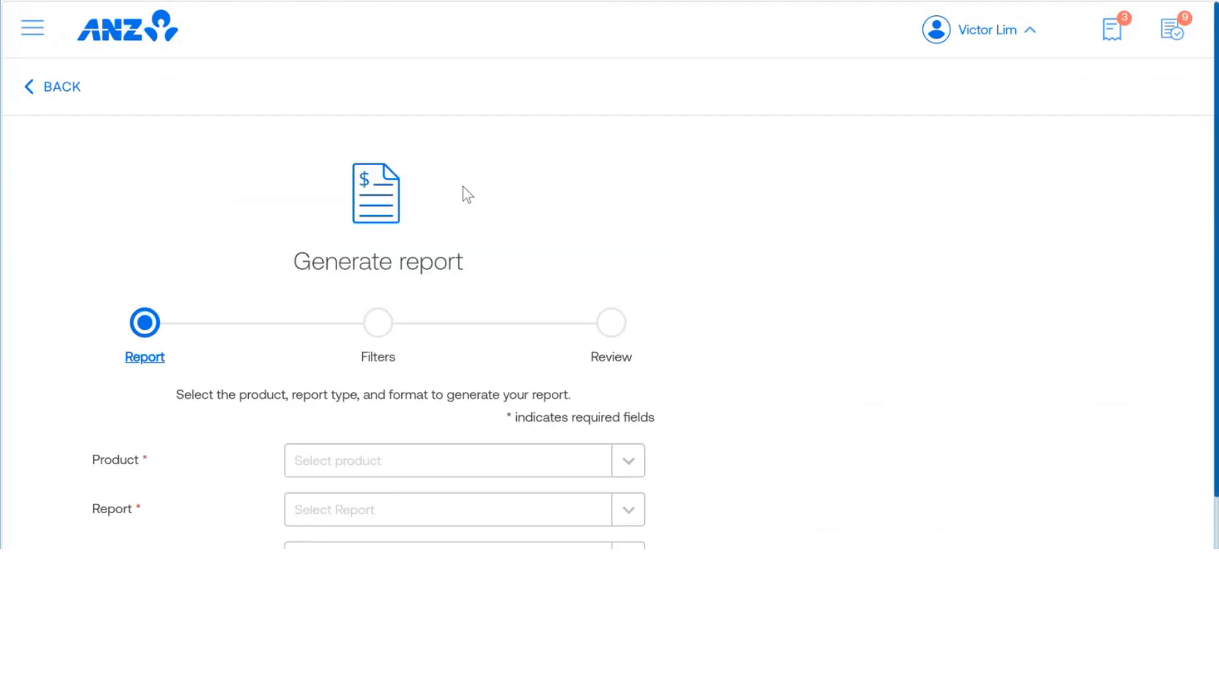
pyautogui.scroll(-2, 463, 185)
pyautogui.click(630, 379)
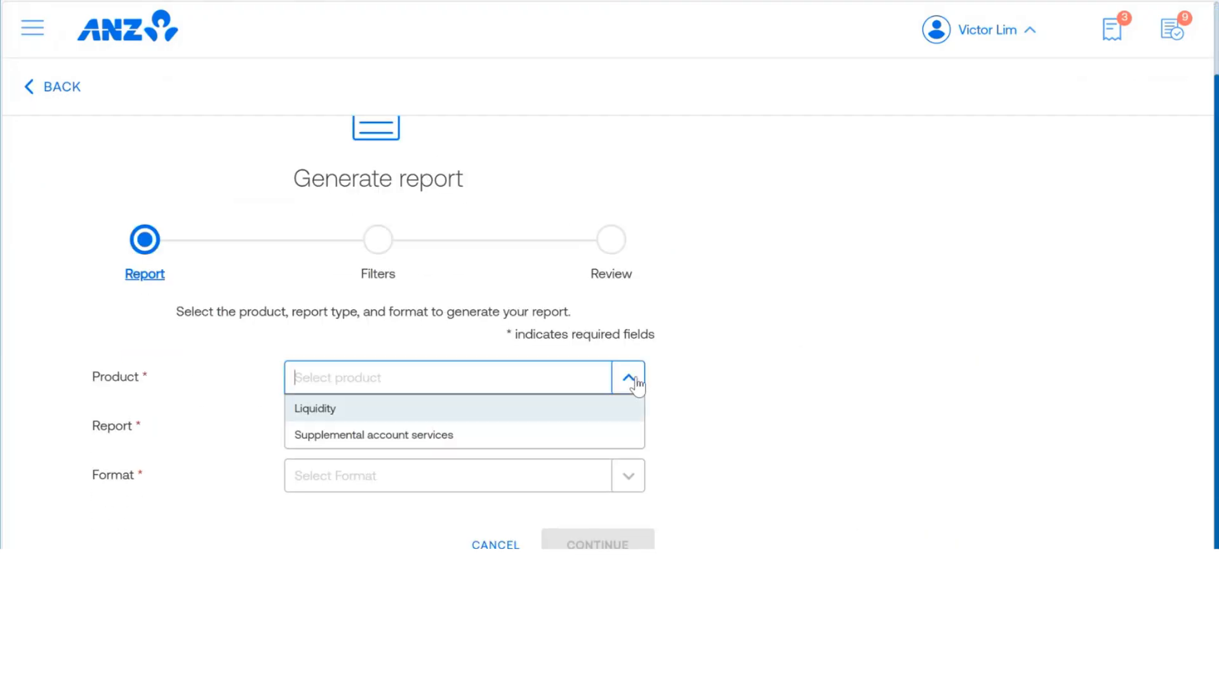
pyautogui.click(303, 407)
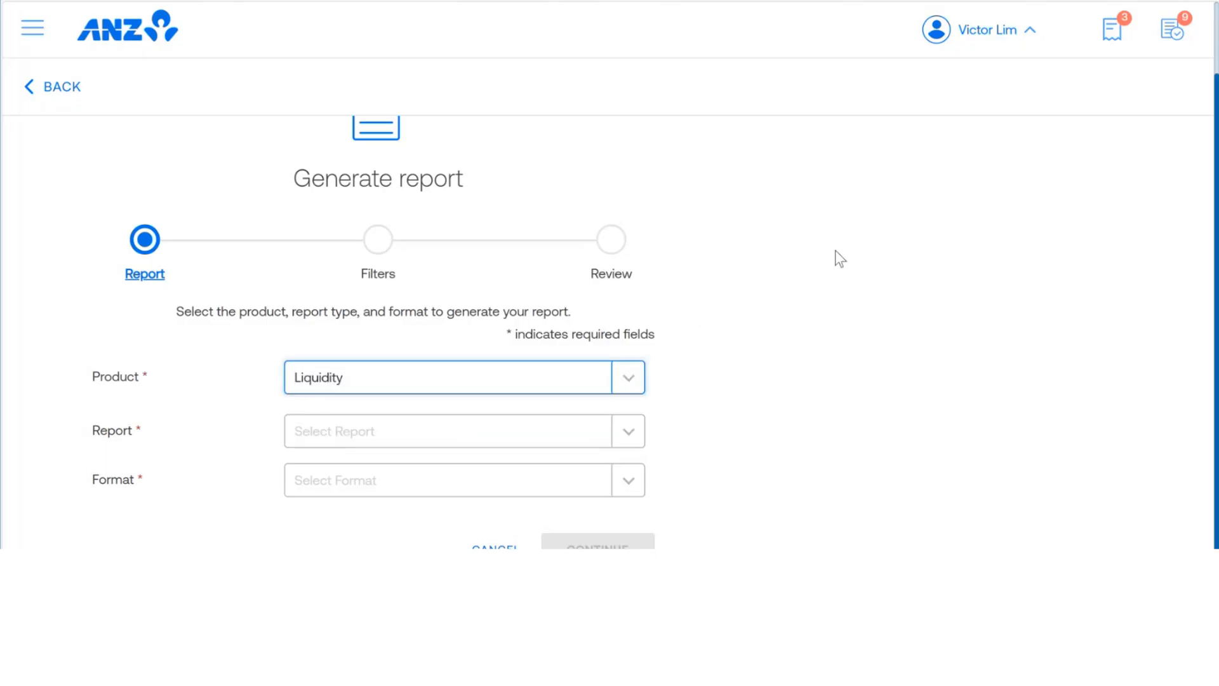
pyautogui.scroll(-1, 779, 244)
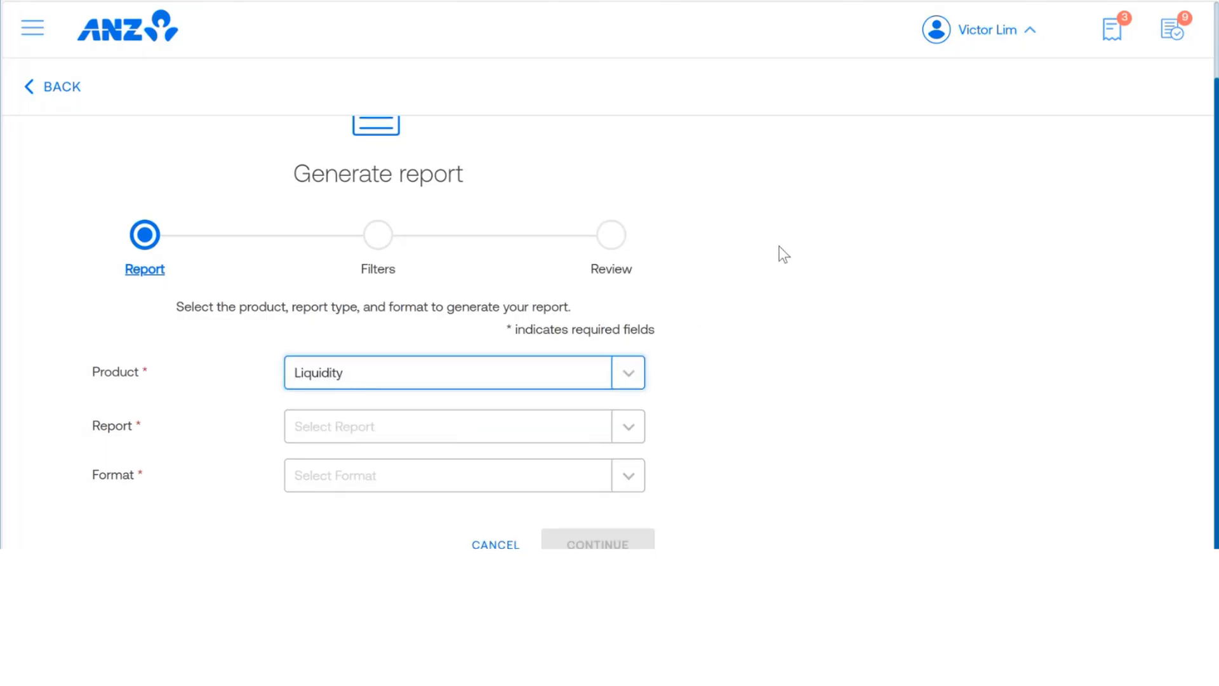
pyautogui.click(628, 427)
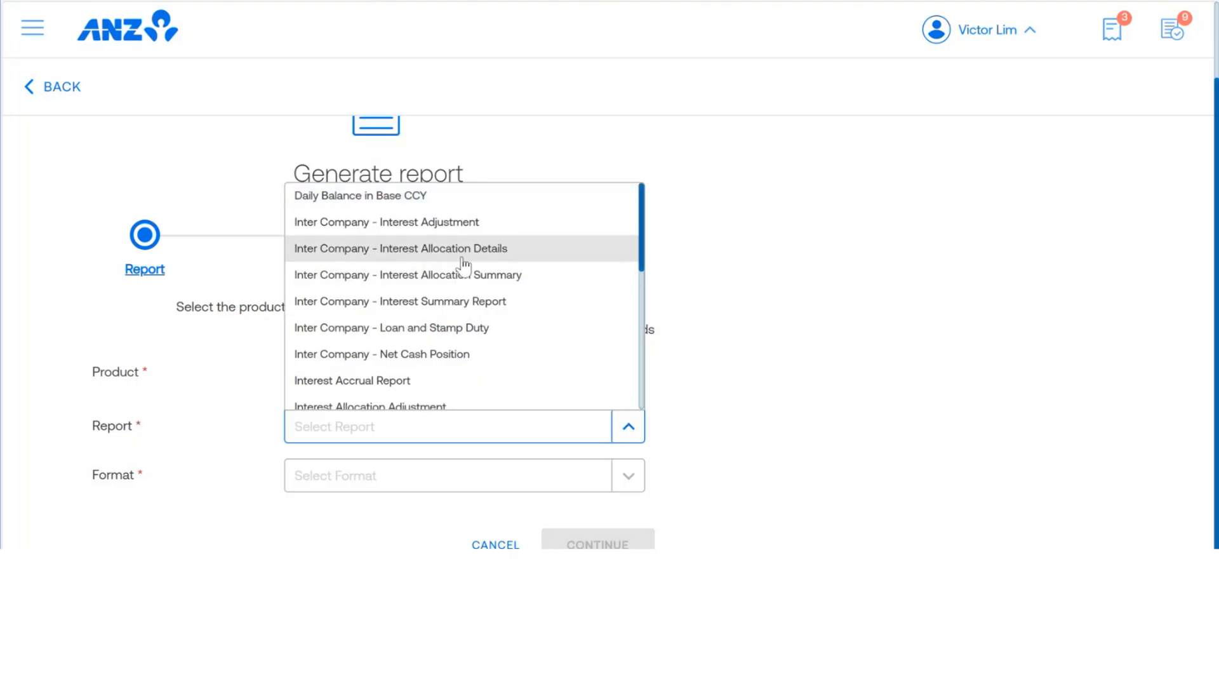
pyautogui.scroll(-1, 463, 264)
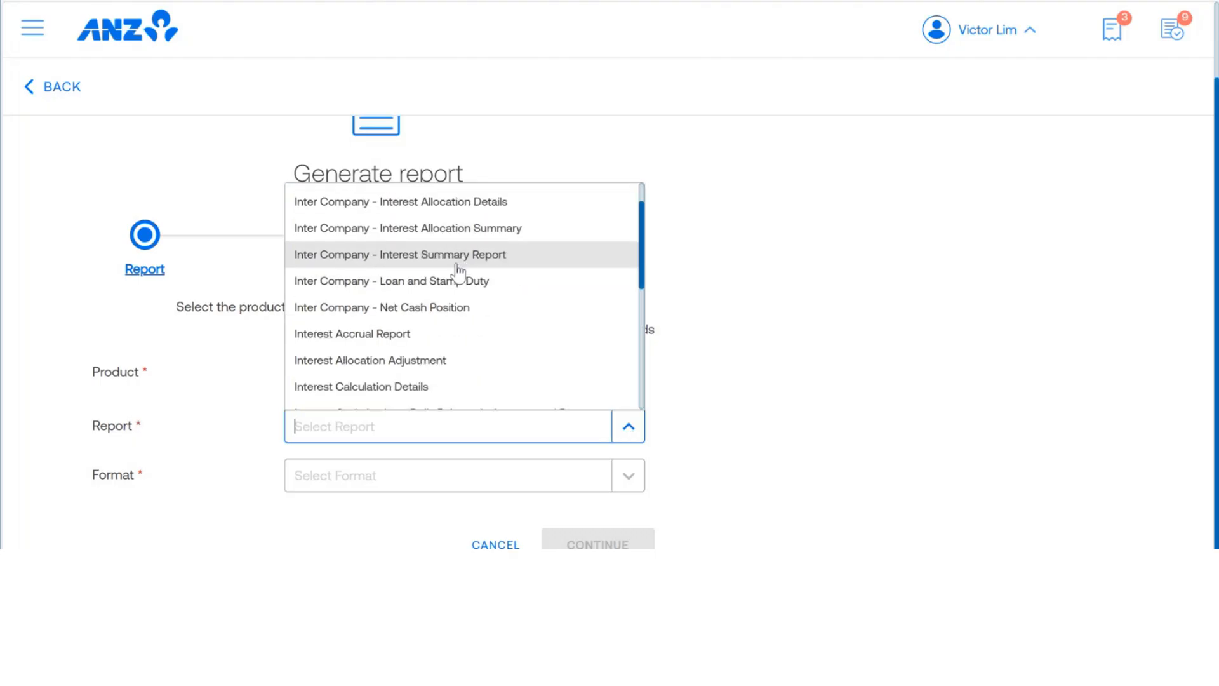
pyautogui.click(400, 332)
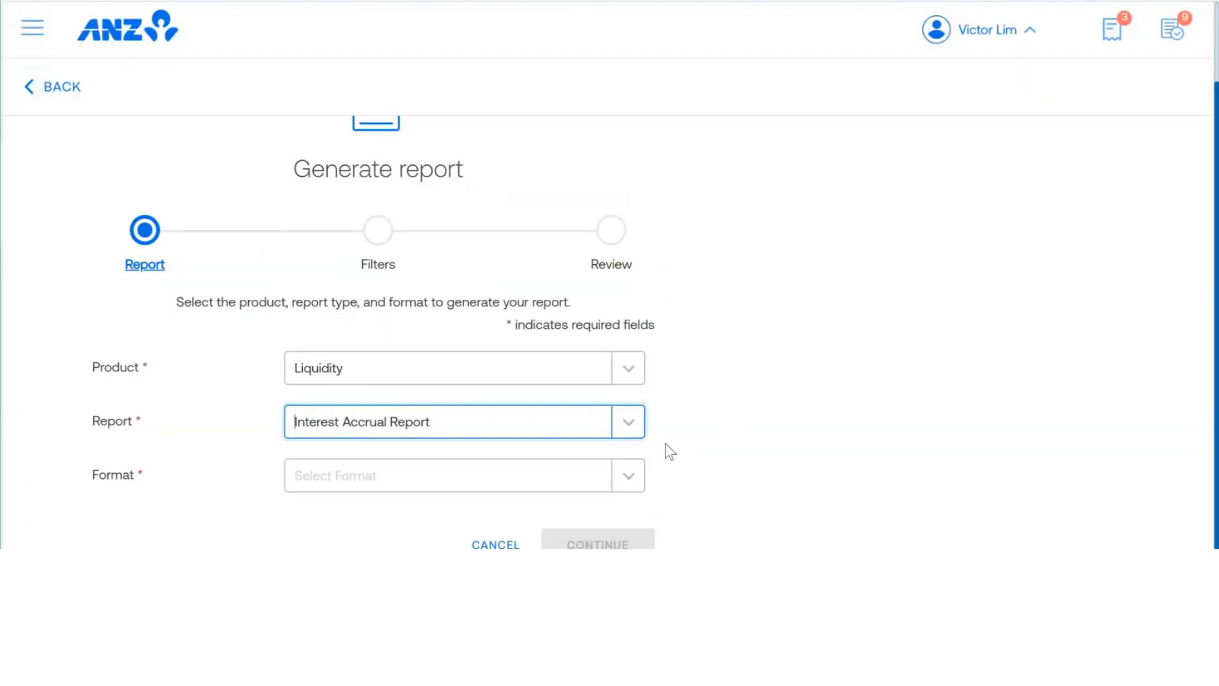
pyautogui.click(627, 481)
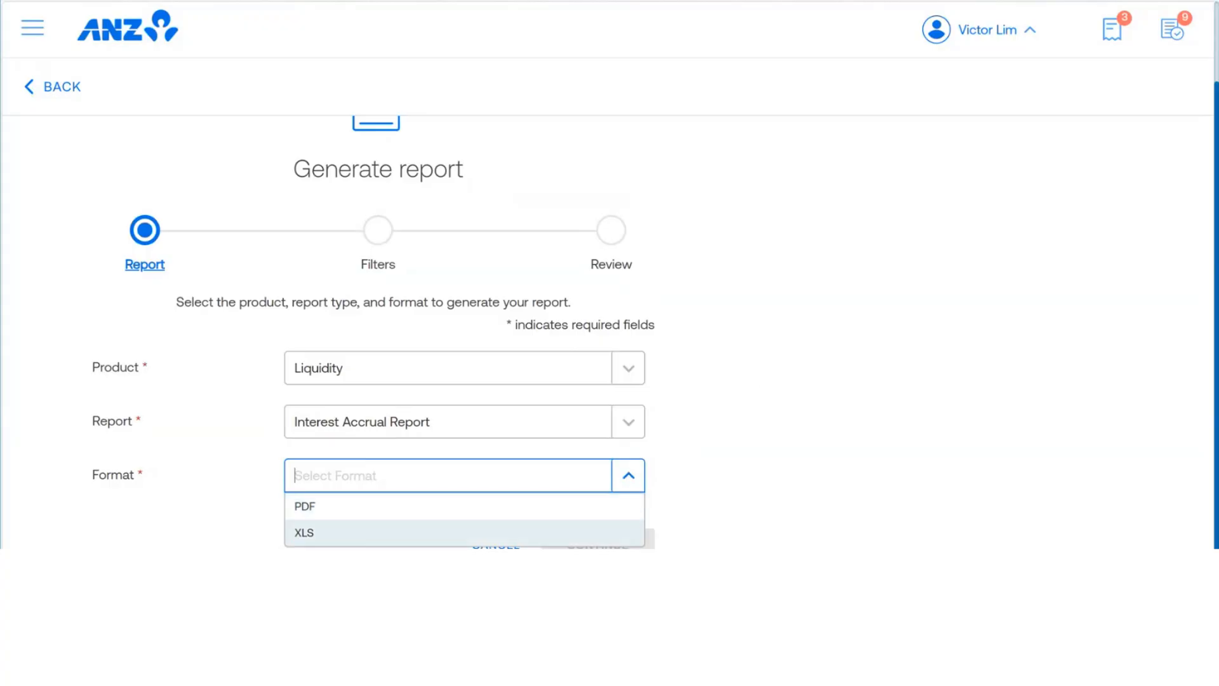
pyautogui.click(318, 507)
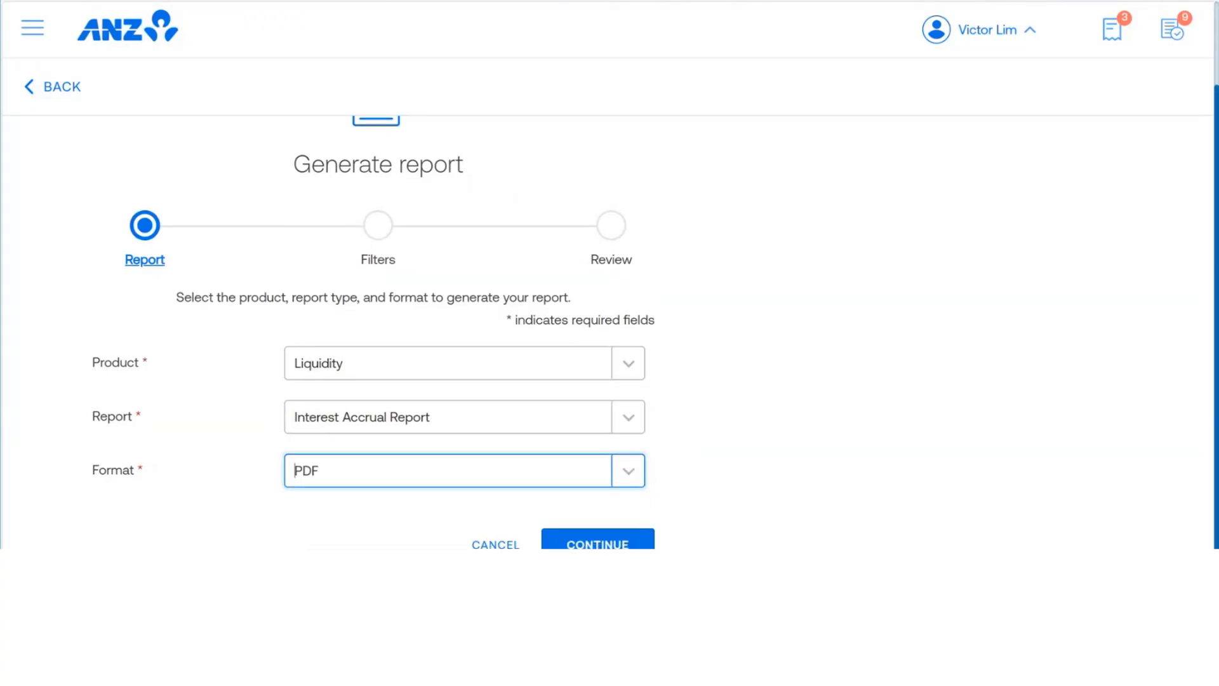
pyautogui.click(595, 545)
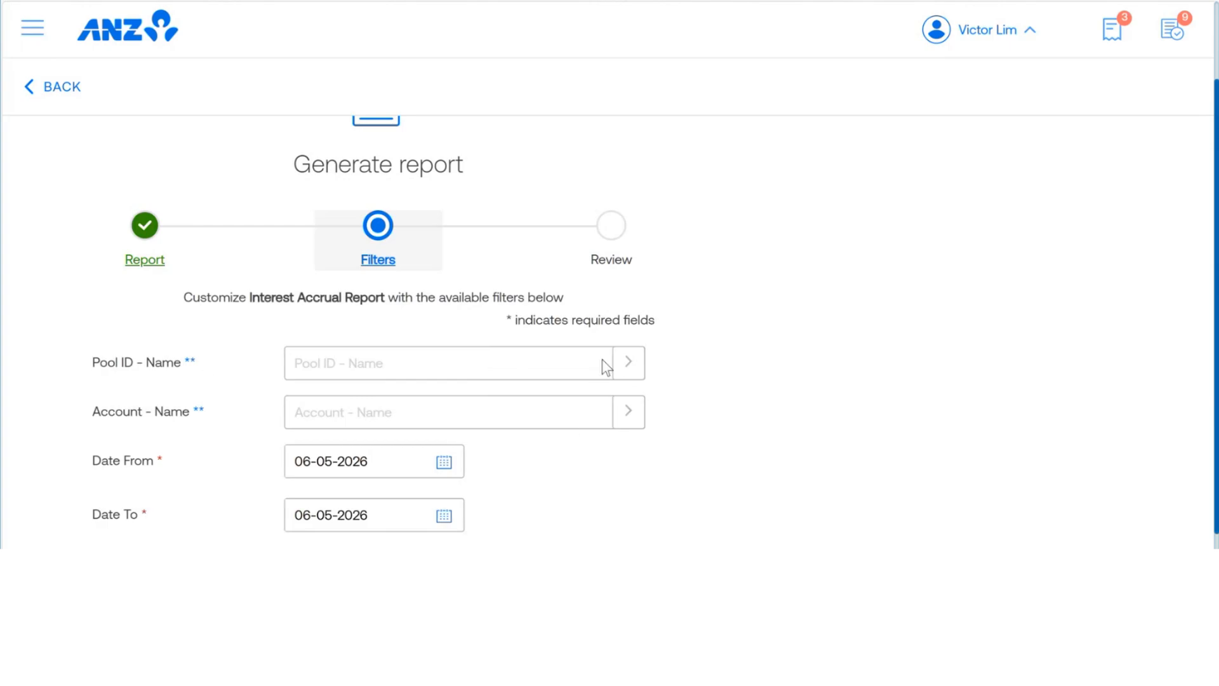
# Step: Filter the report on ALL POOLS and the MNC CORP TECH SG AC 1 account
pyautogui.click(631, 364)
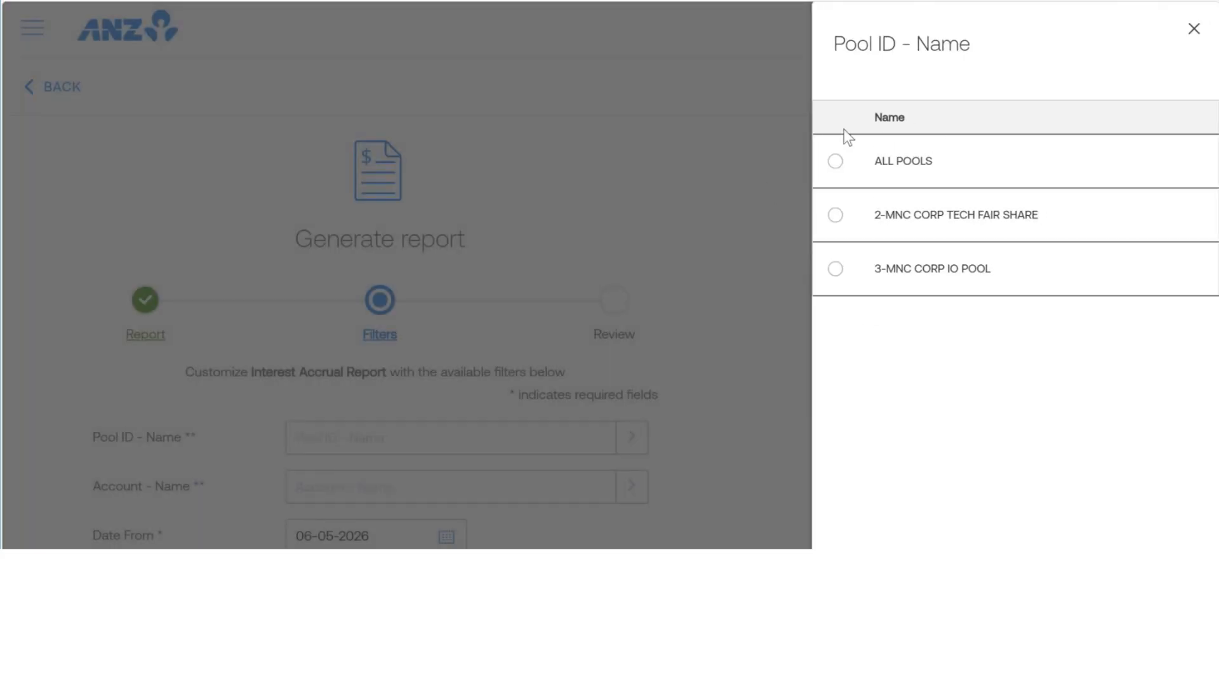
pyautogui.click(835, 163)
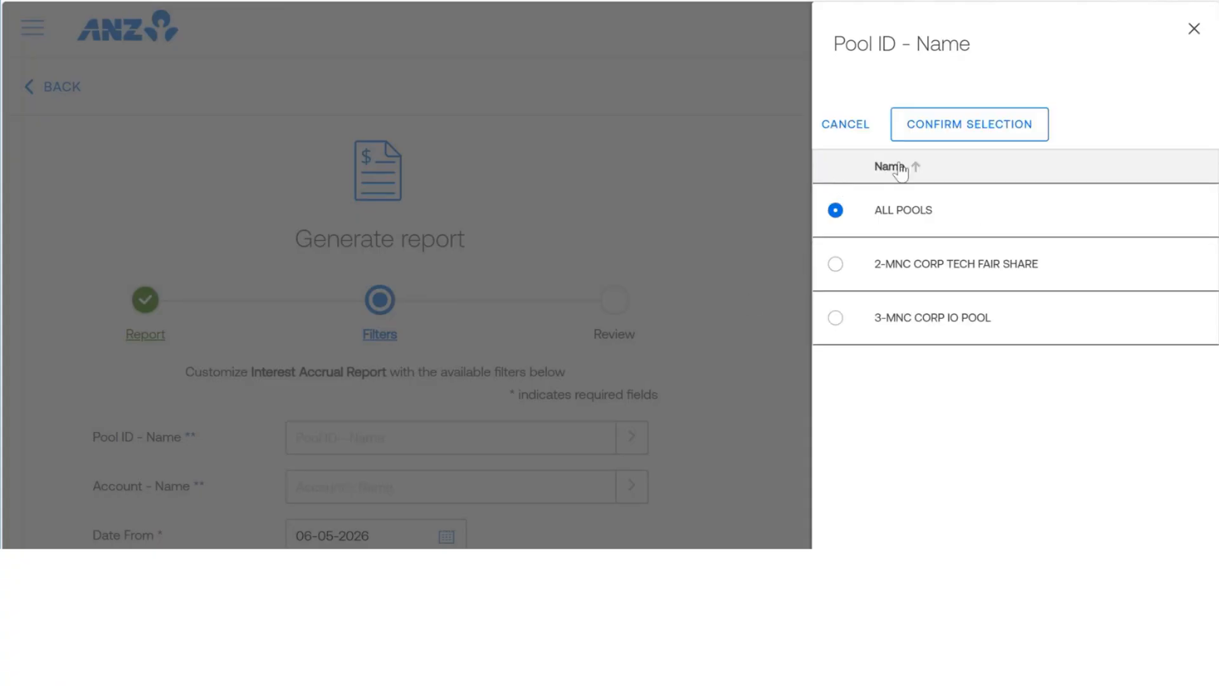
pyautogui.click(945, 131)
pyautogui.scroll(-2, 651, 483)
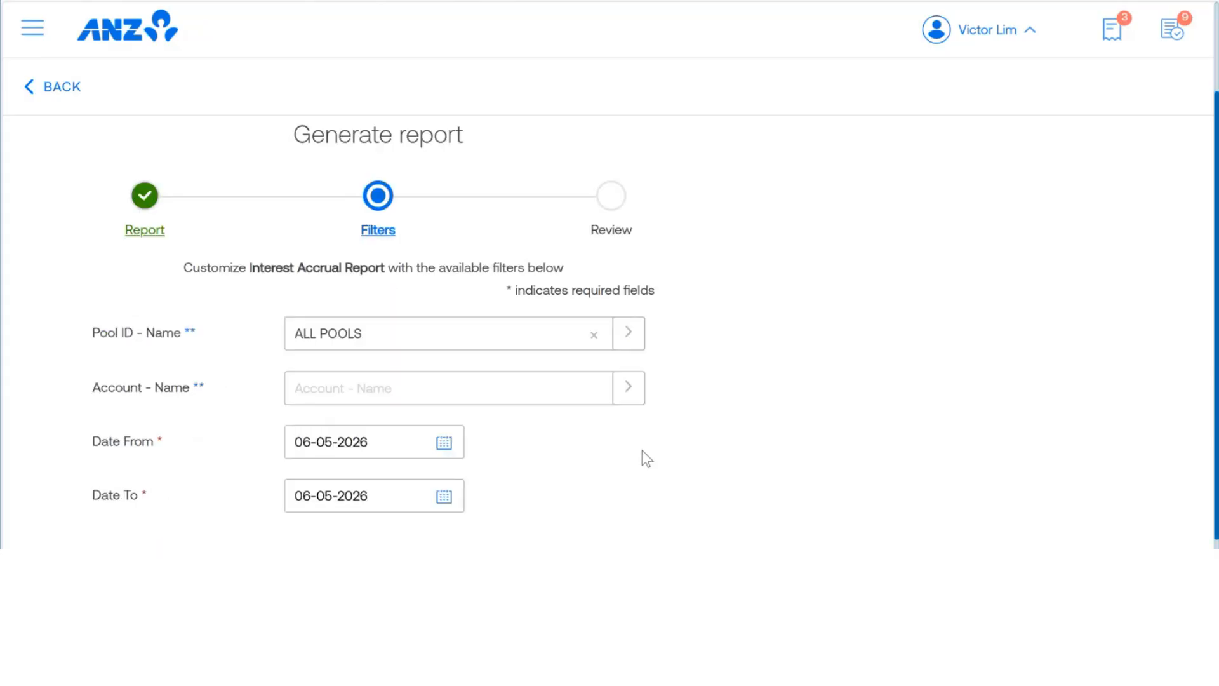
pyautogui.click(628, 361)
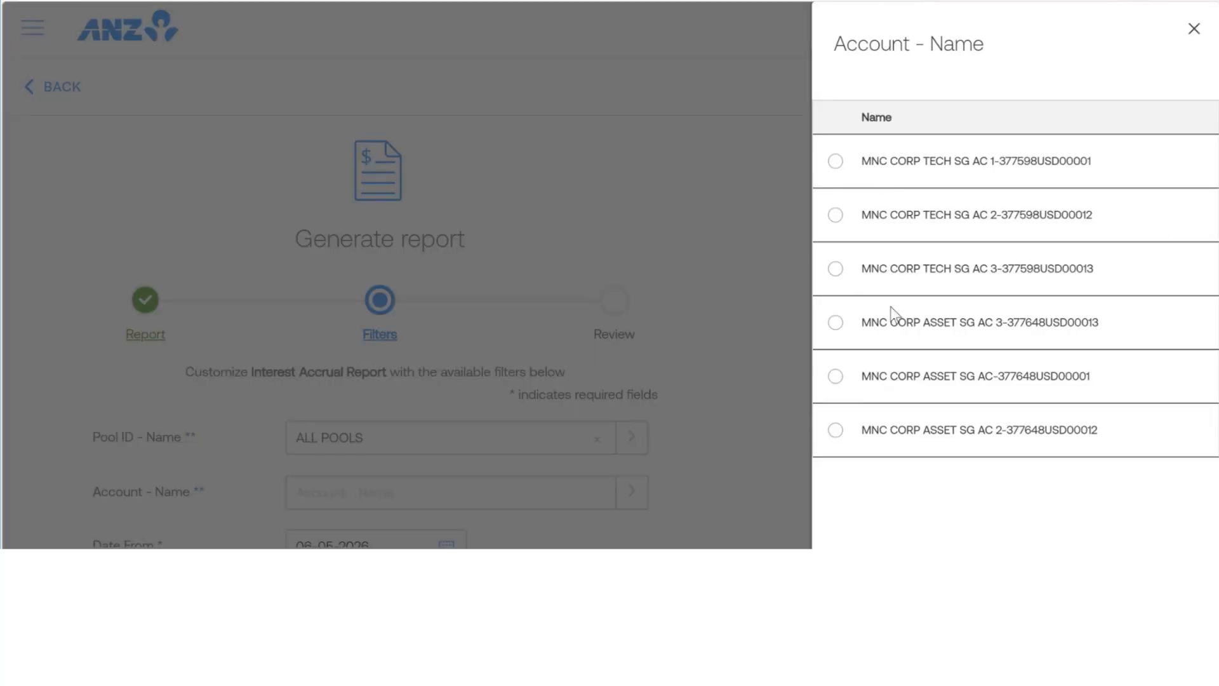
pyautogui.click(836, 162)
pyautogui.click(925, 125)
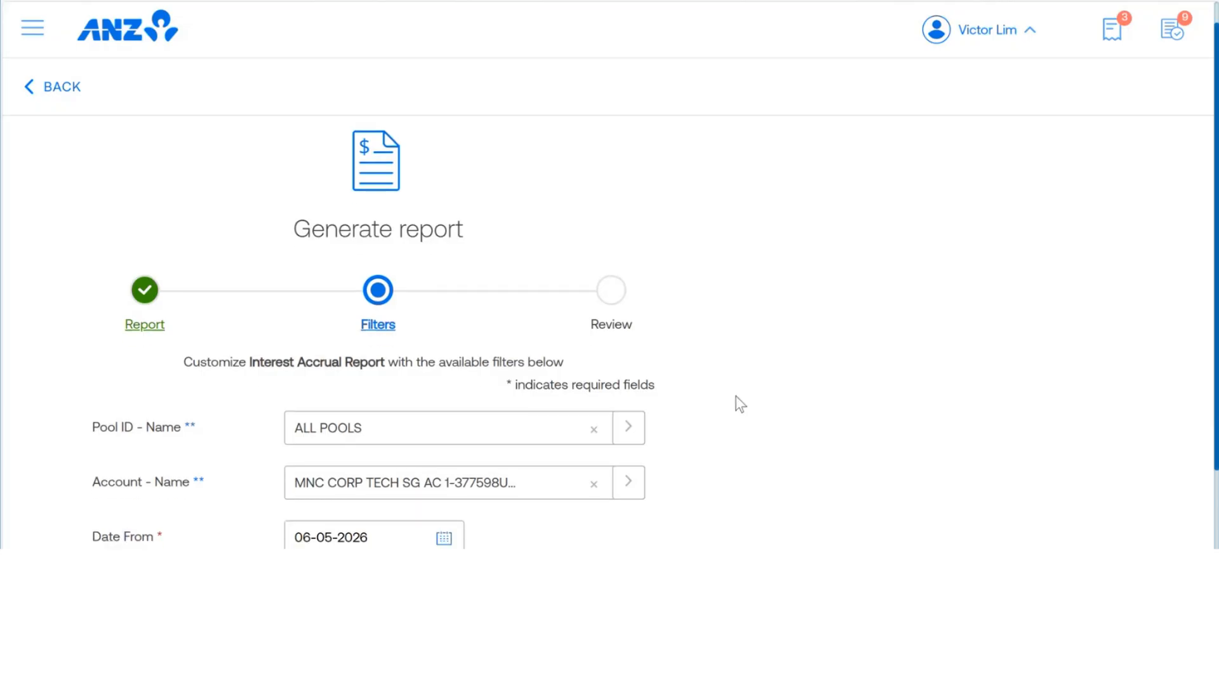
# Step: Set the report's start date to 01-11-2025 and continue to the review
pyautogui.scroll(-2, 738, 402)
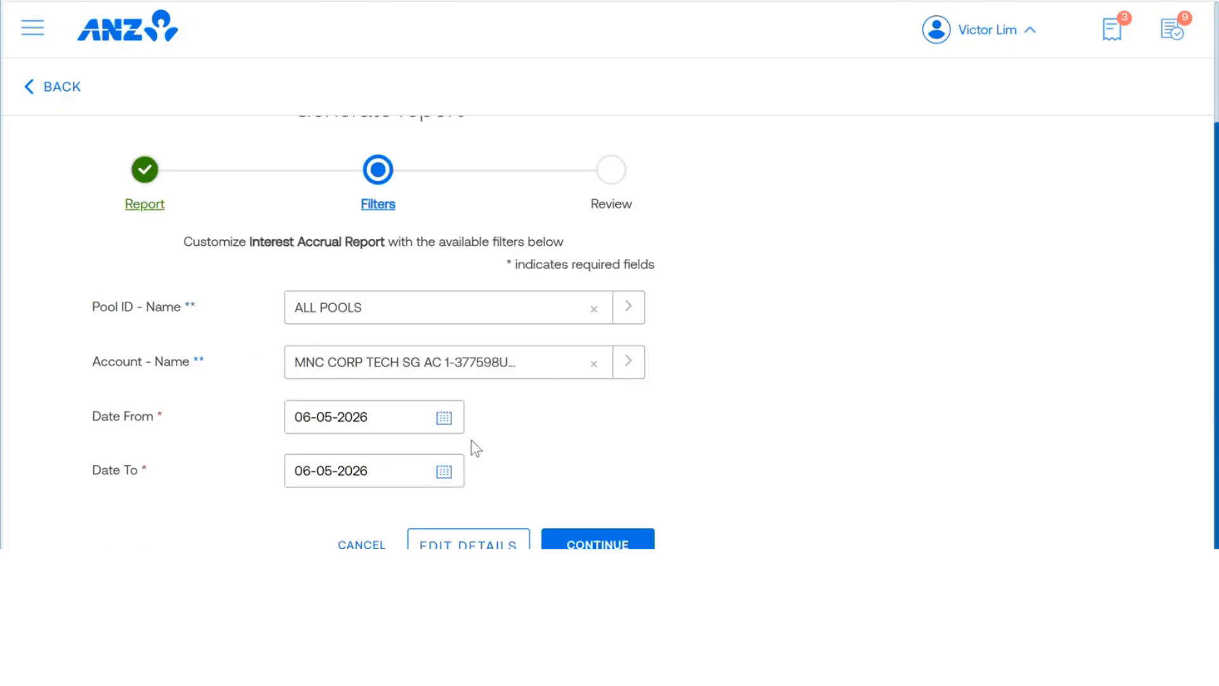
pyautogui.click(443, 417)
pyautogui.click(305, 343)
pyautogui.click(306, 343)
pyautogui.click(305, 343)
pyautogui.click(306, 343)
pyautogui.click(305, 343)
pyautogui.click(307, 341)
pyautogui.click(470, 389)
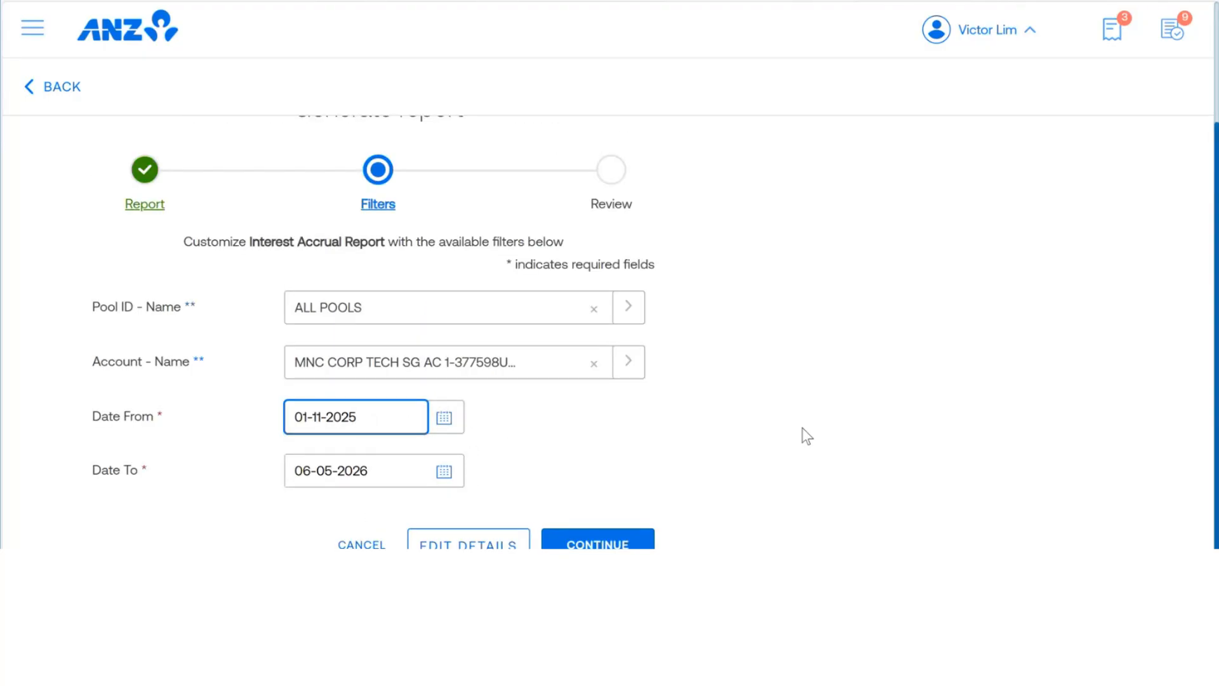
pyautogui.click(599, 545)
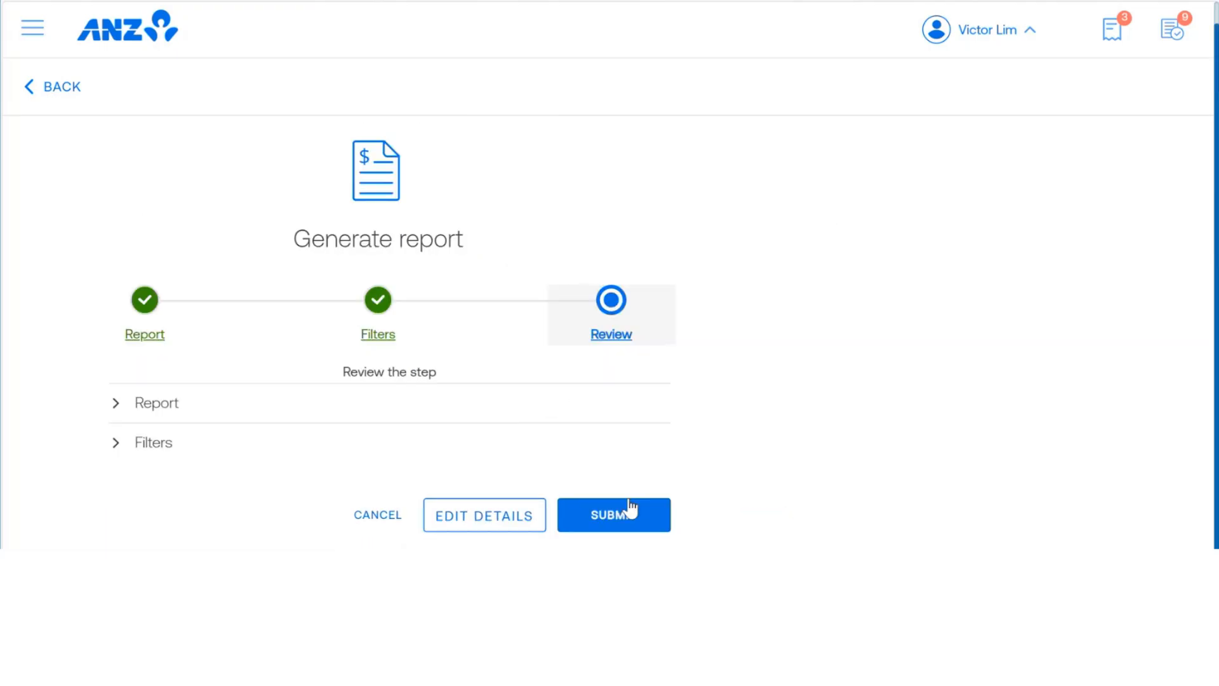
# Step: Expand the report and filter details in the review, submit the report request and return to the reports list
pyautogui.click(96, 406)
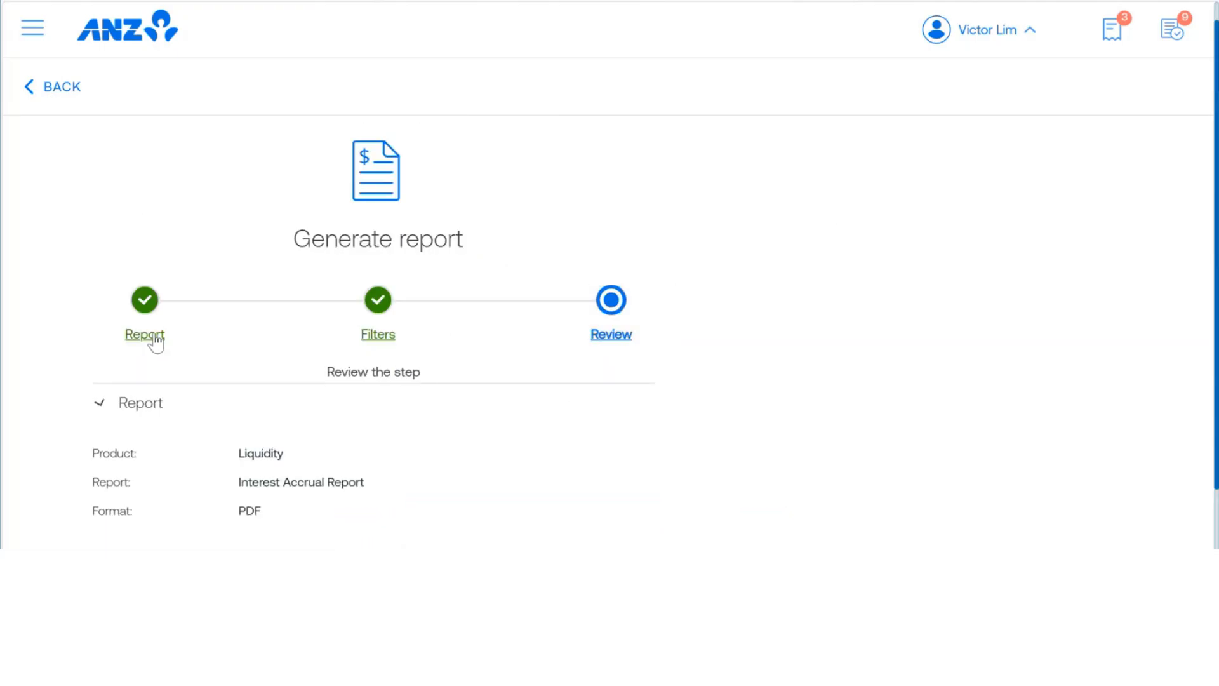
pyautogui.scroll(-2, 155, 340)
pyautogui.click(100, 477)
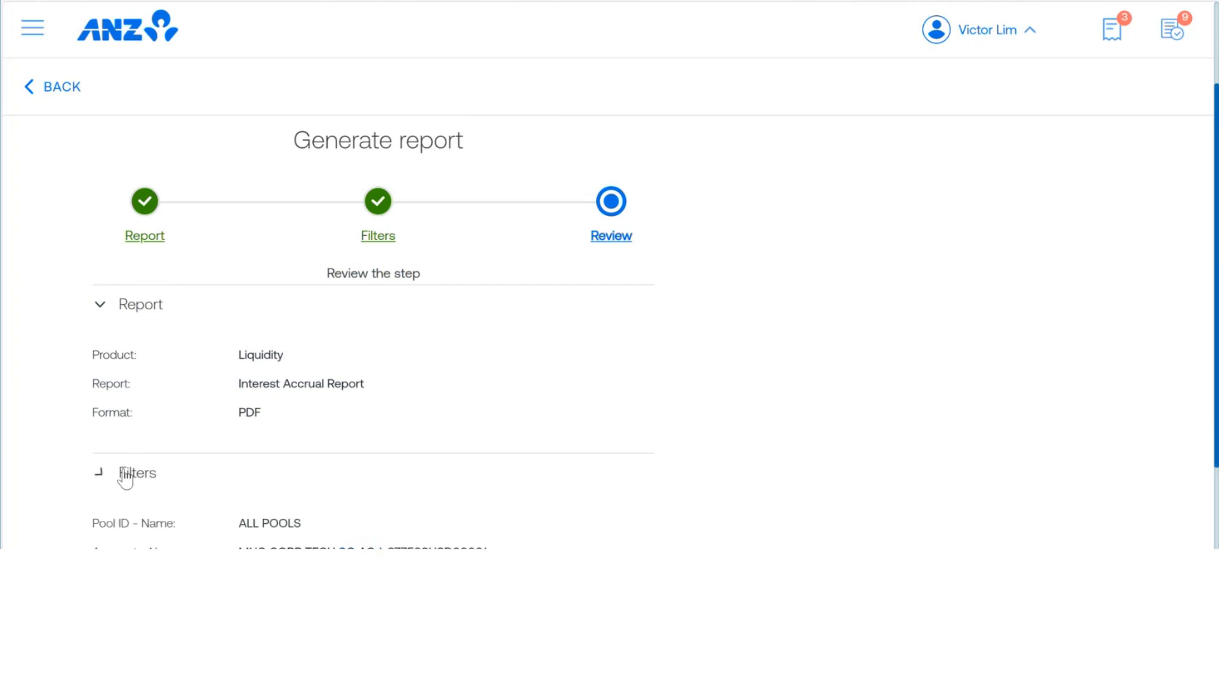
pyautogui.scroll(-3, 328, 350)
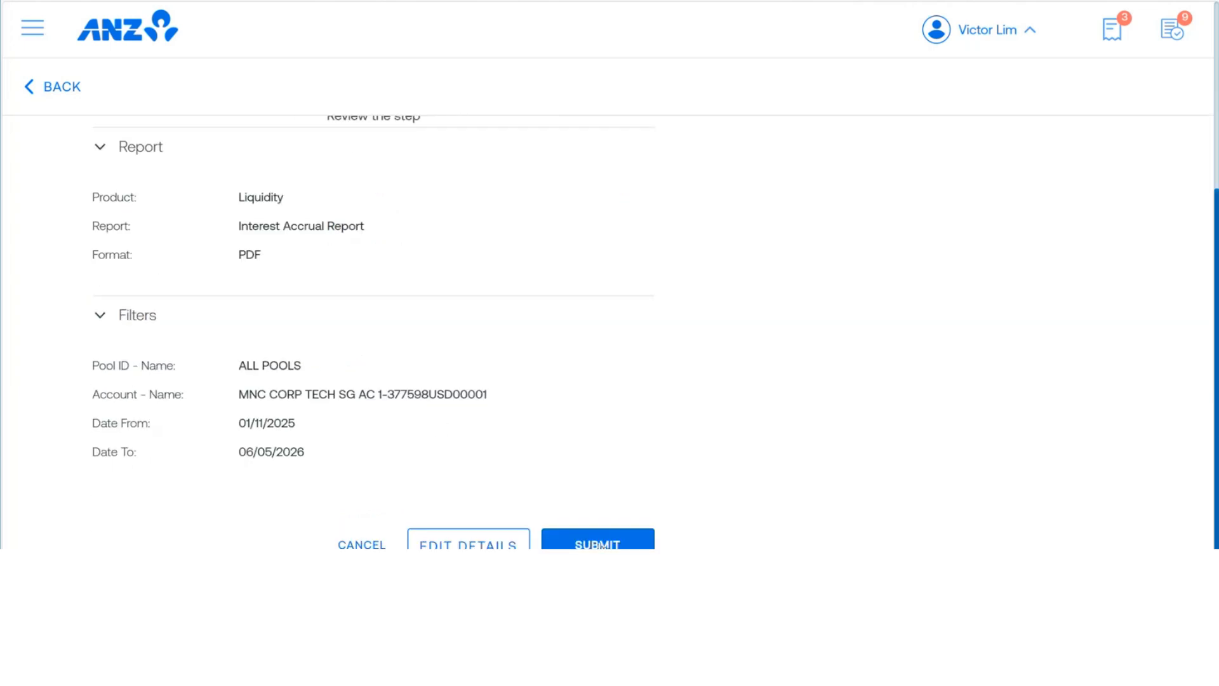
pyautogui.click(601, 545)
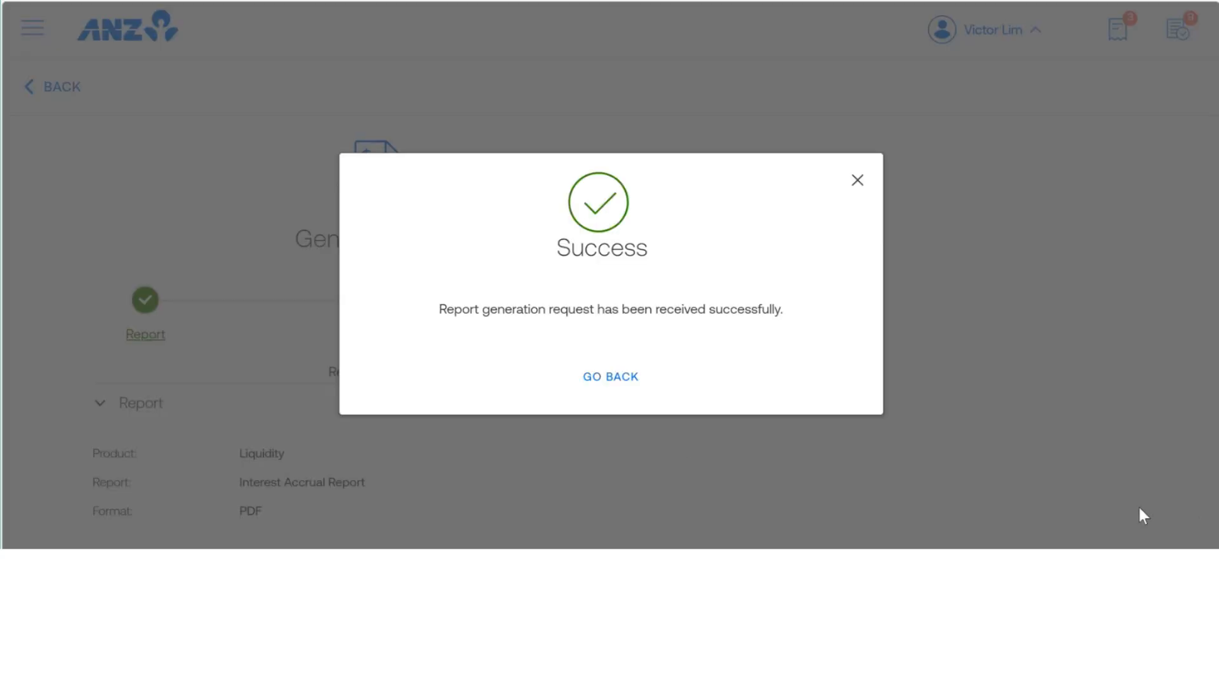
pyautogui.click(627, 381)
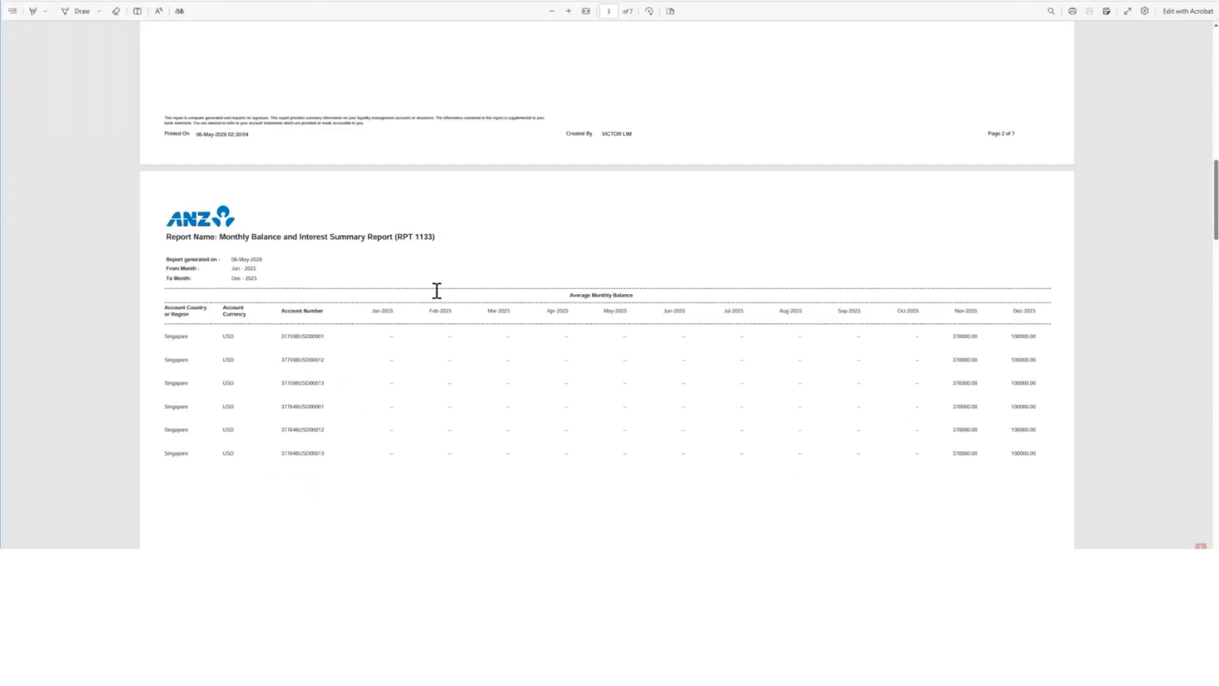
# Step: Look through the average monthly balances by account in the Monthly Balance and Interest Summary Report PDF
pyautogui.scroll(-2, 428, 305)
pyautogui.scroll(-1, 427, 305)
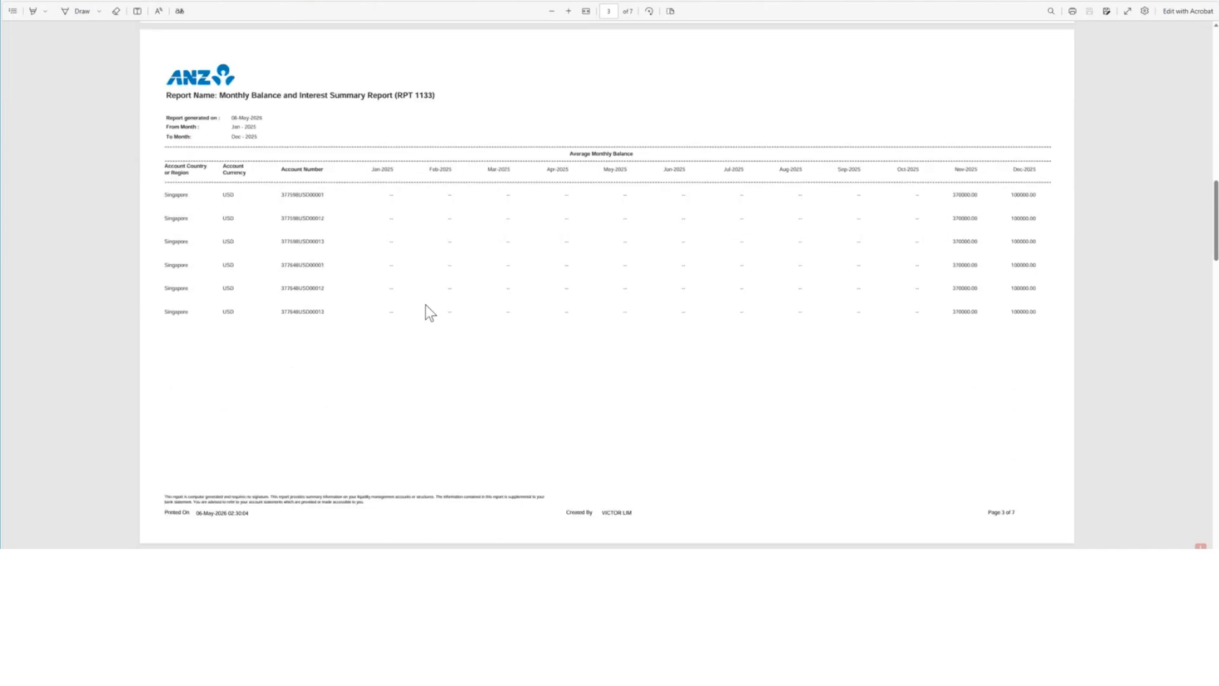
pyautogui.scroll(-8, 431, 296)
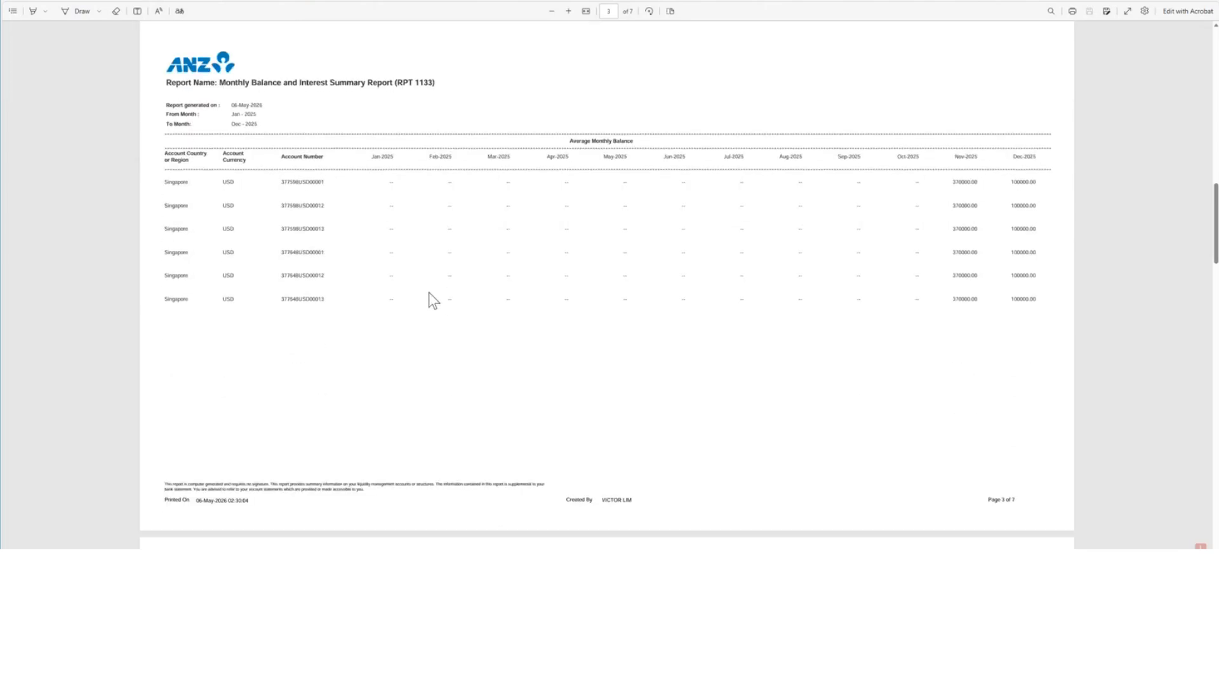
pyautogui.scroll(-2, 428, 293)
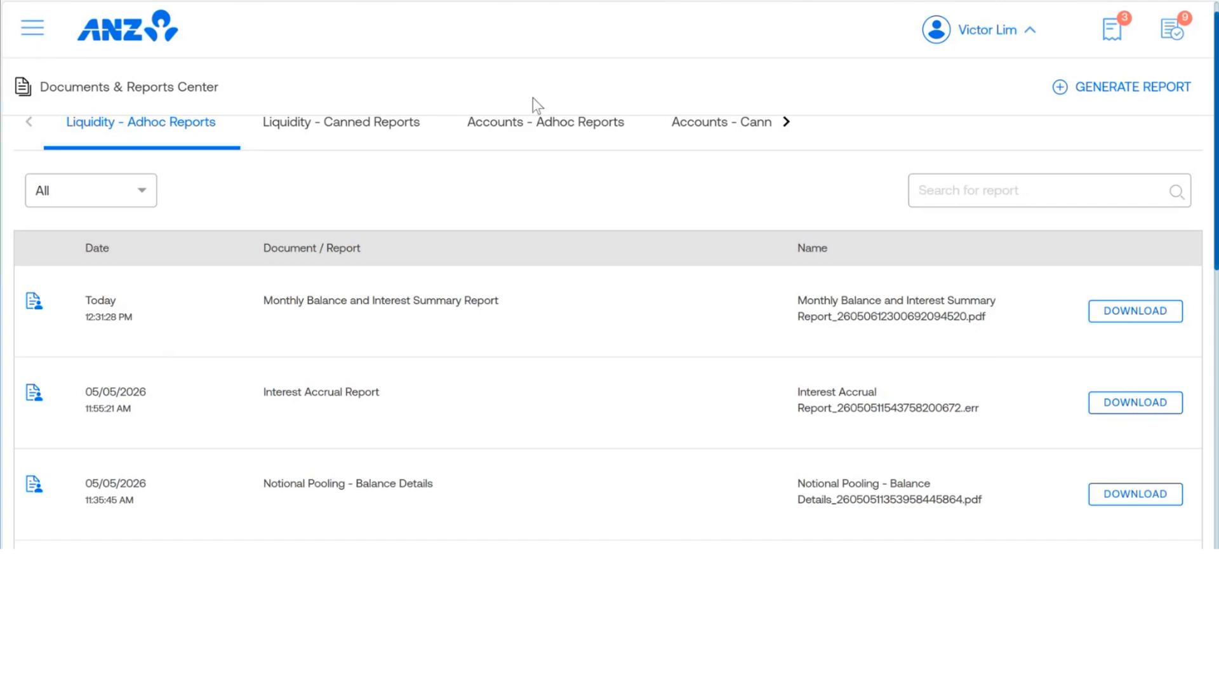
pyautogui.click(31, 35)
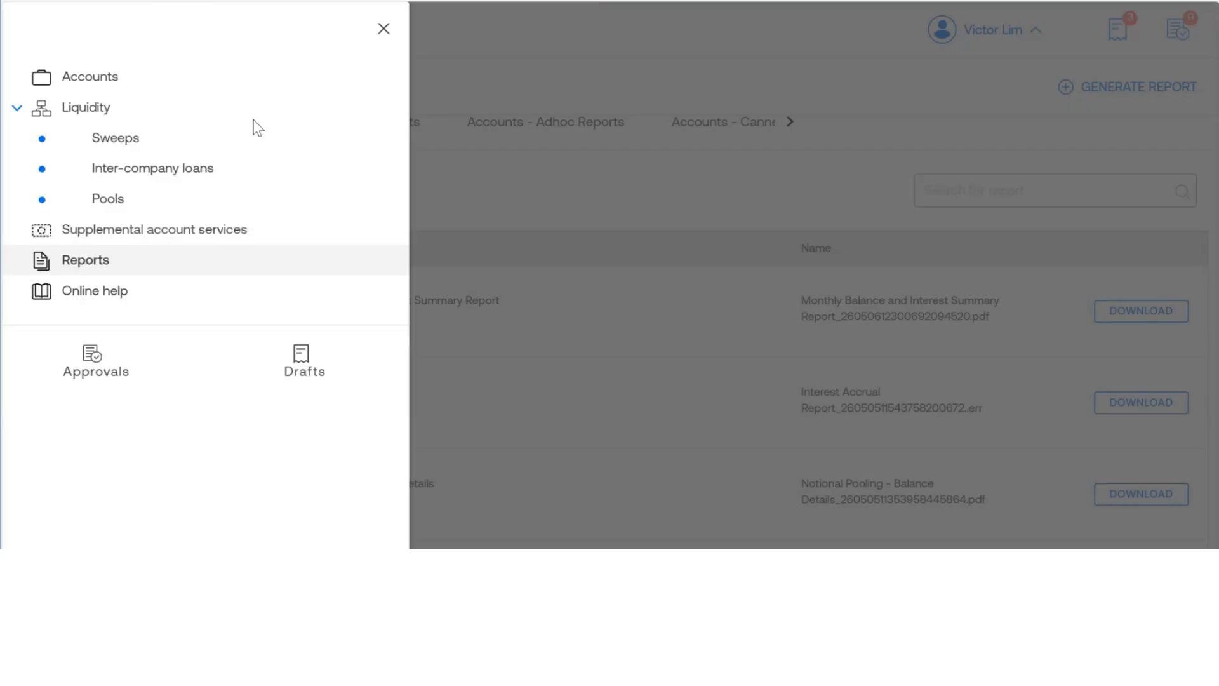
pyautogui.click(534, 24)
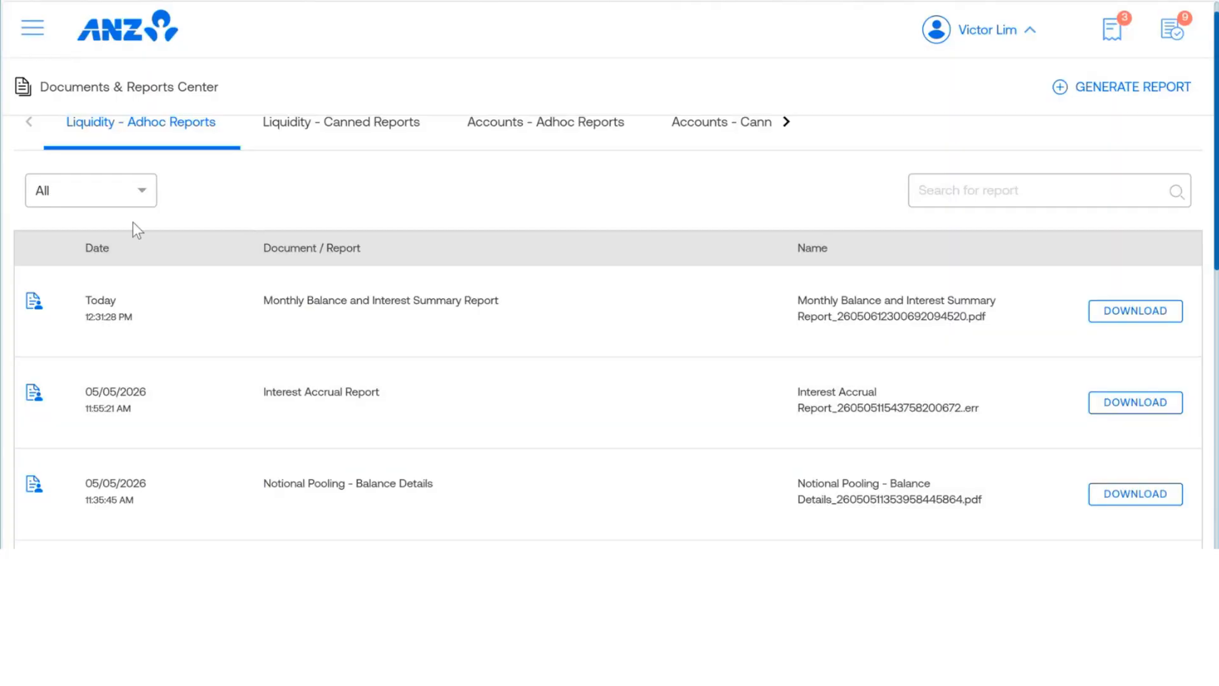
# Step: Refresh the liquidity ad hoc reports list and download the newly generated Interest Accrual Report PDF
pyautogui.click(313, 128)
pyautogui.click(167, 127)
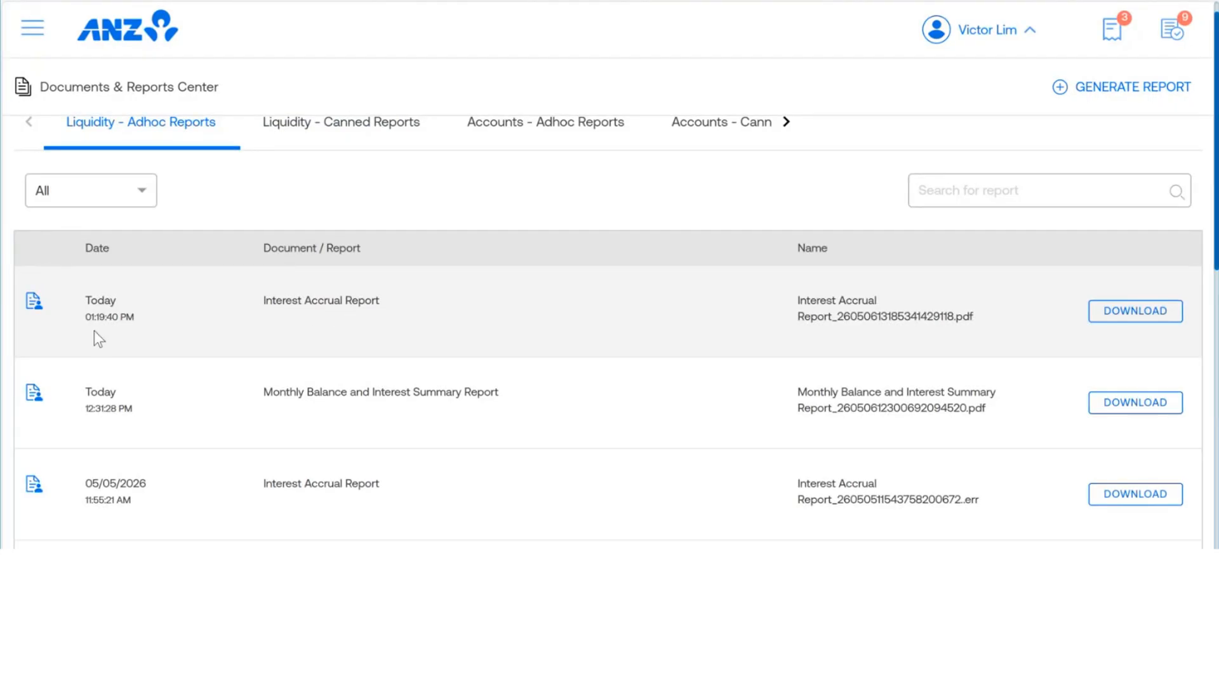
pyautogui.click(1151, 324)
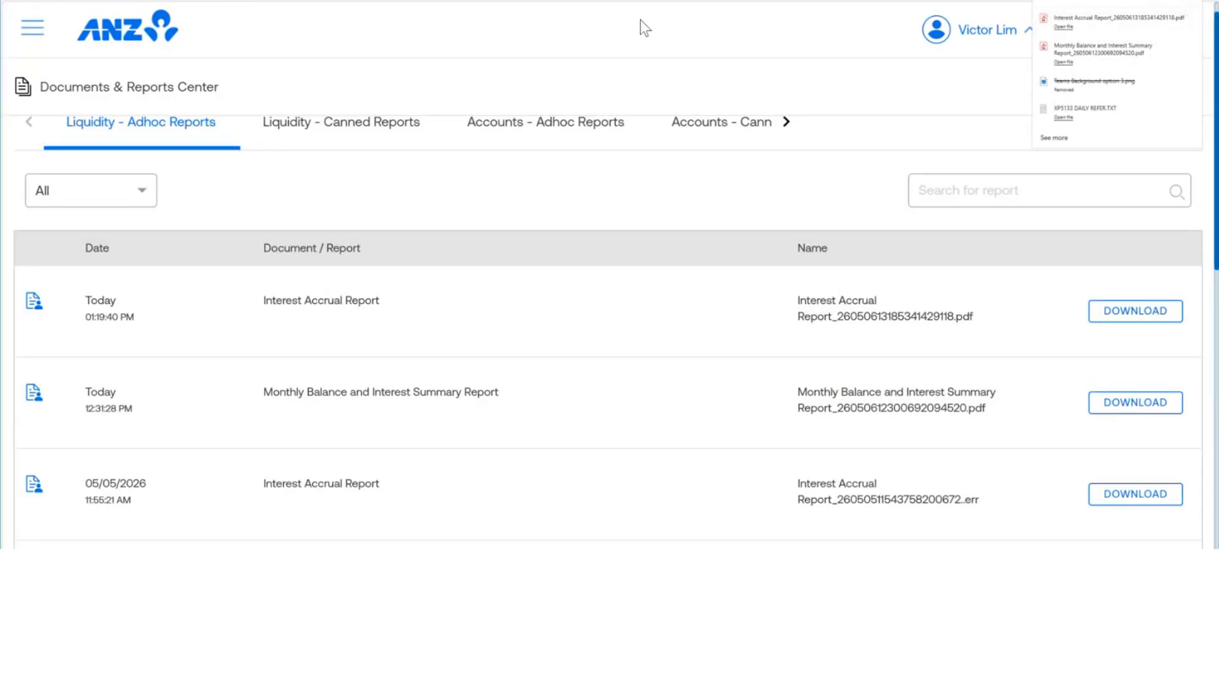
pyautogui.click(603, 33)
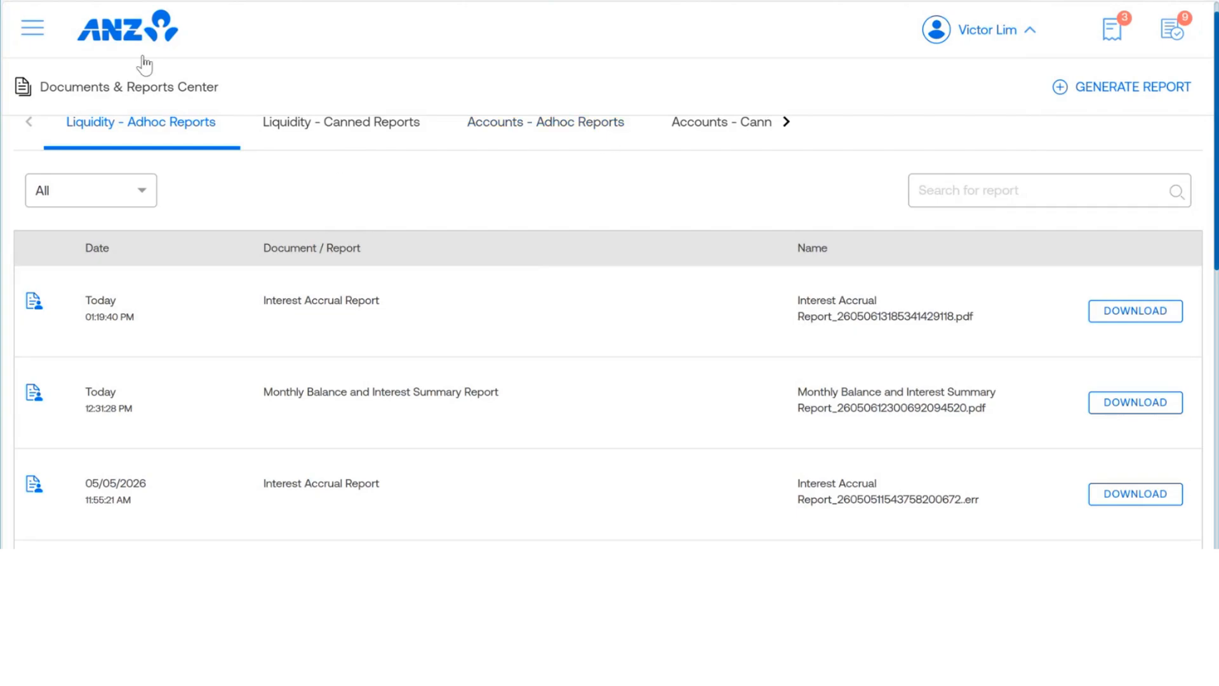
# Step: Open the online help and look through its popular topics and support categories
pyautogui.click(33, 30)
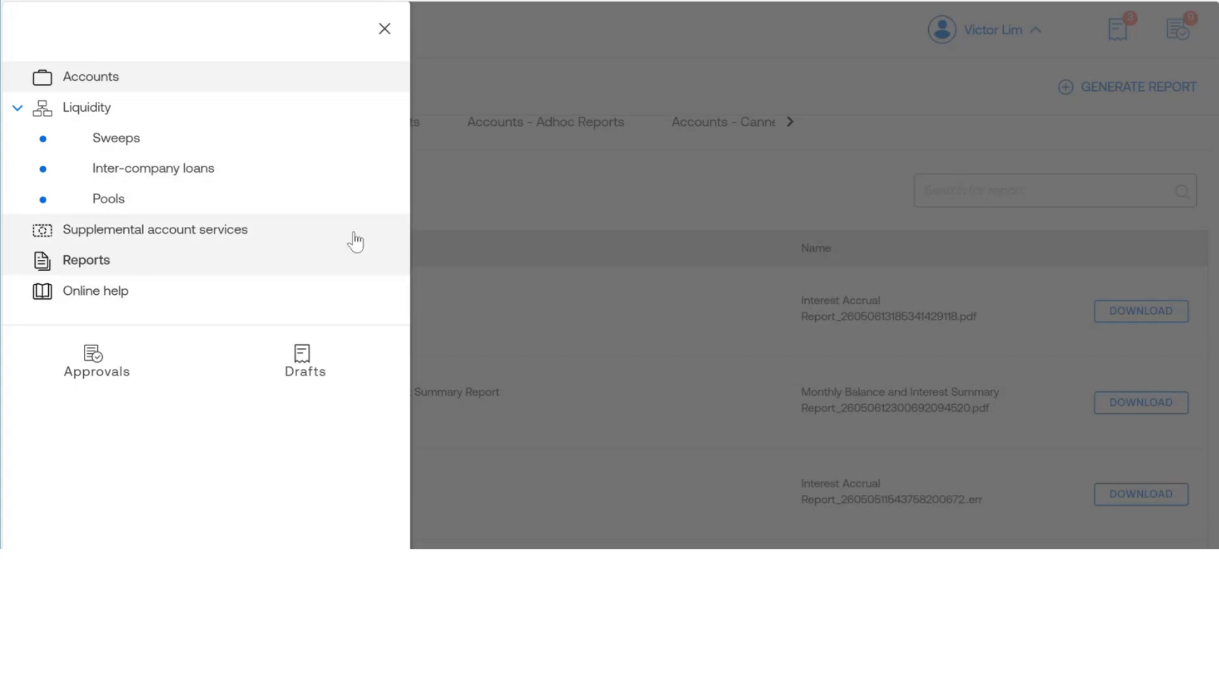
pyautogui.click(92, 293)
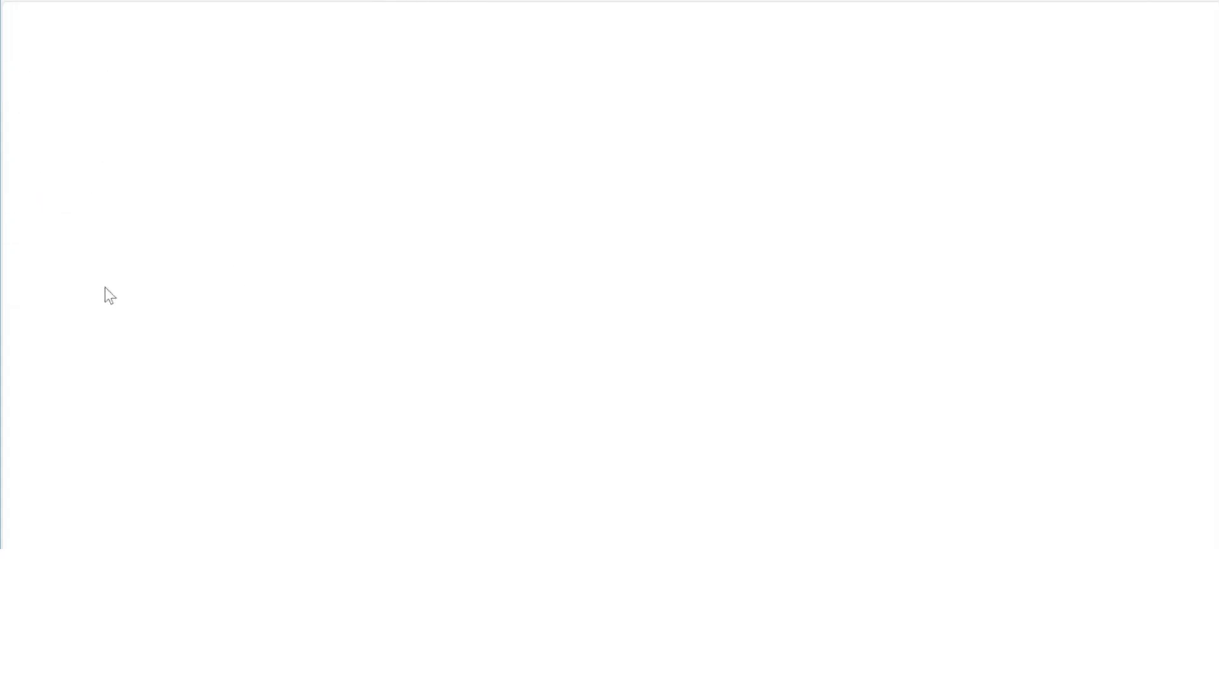
pyautogui.scroll(-4, 437, 232)
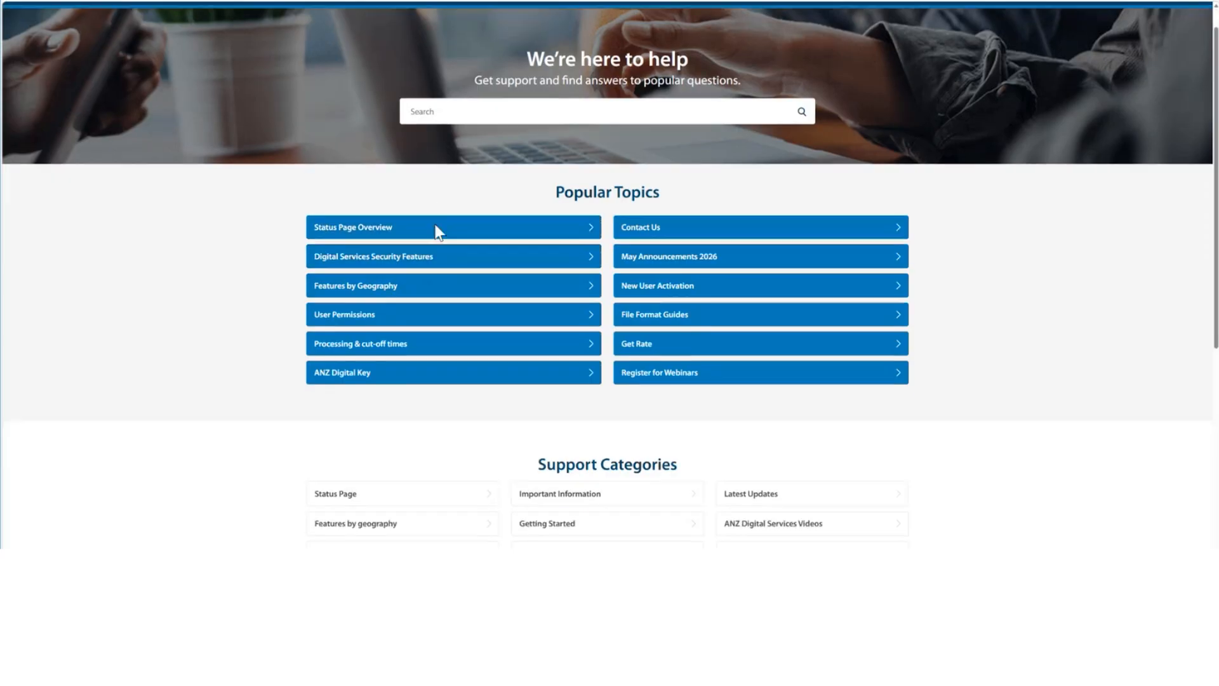
pyautogui.scroll(-2, 438, 232)
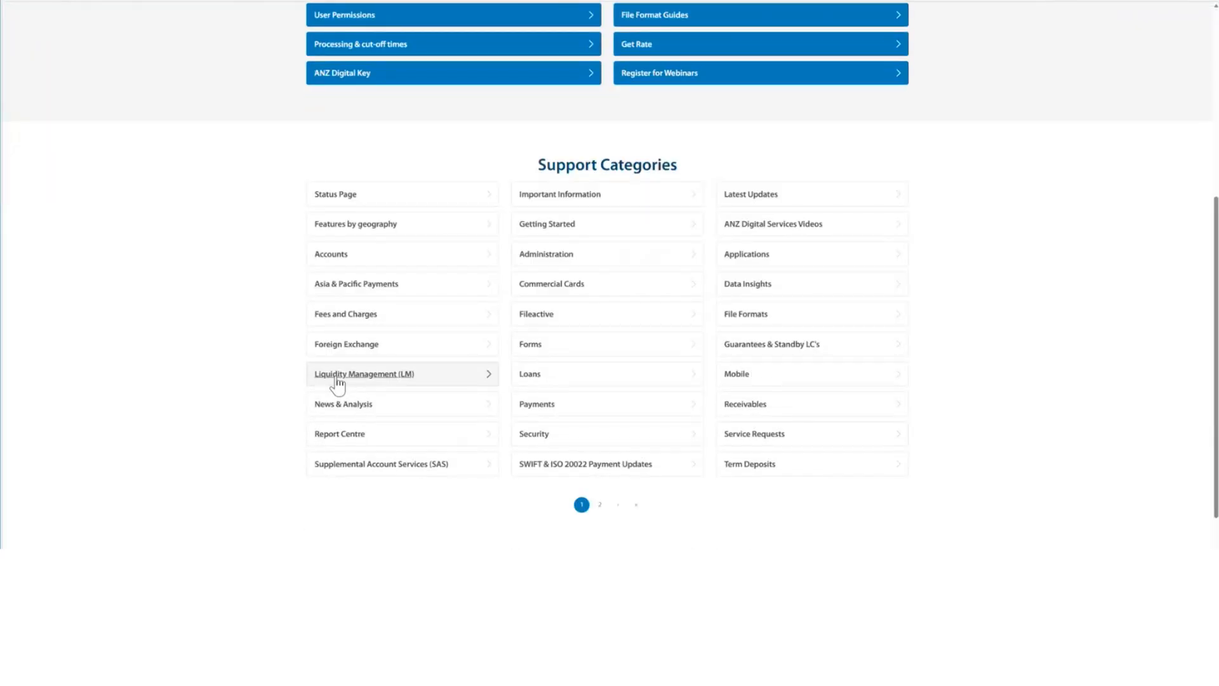
# Step: Open the Liquidity Management (LM) help category and look through the Documents & Report Center Screen article's control bar, columns and report type tables
pyautogui.click(341, 378)
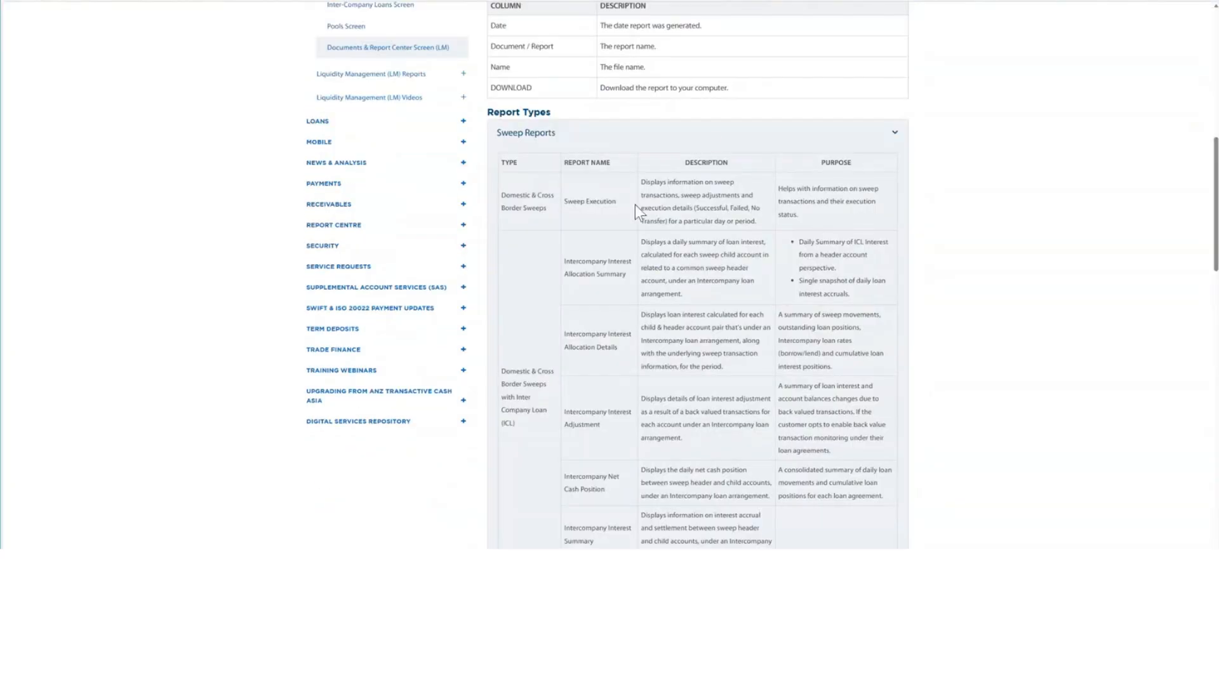
pyautogui.scroll(2, 625, 276)
pyautogui.scroll(3, 626, 276)
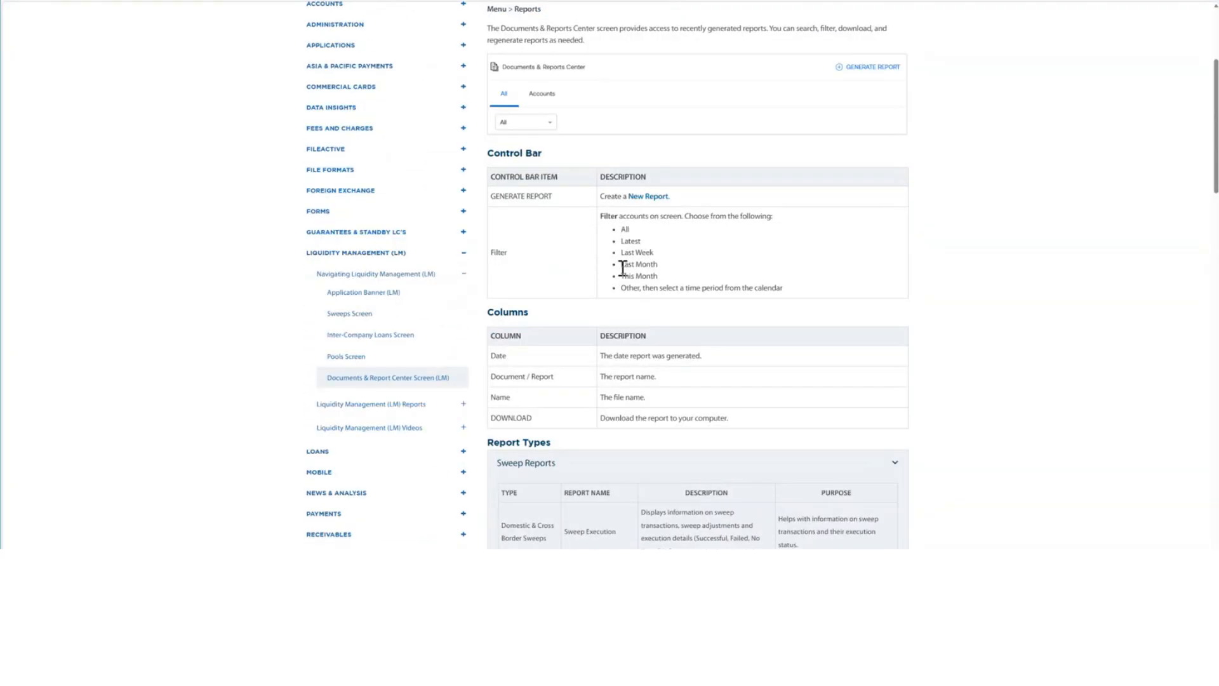
pyautogui.scroll(-3, 624, 275)
pyautogui.scroll(-3, 623, 268)
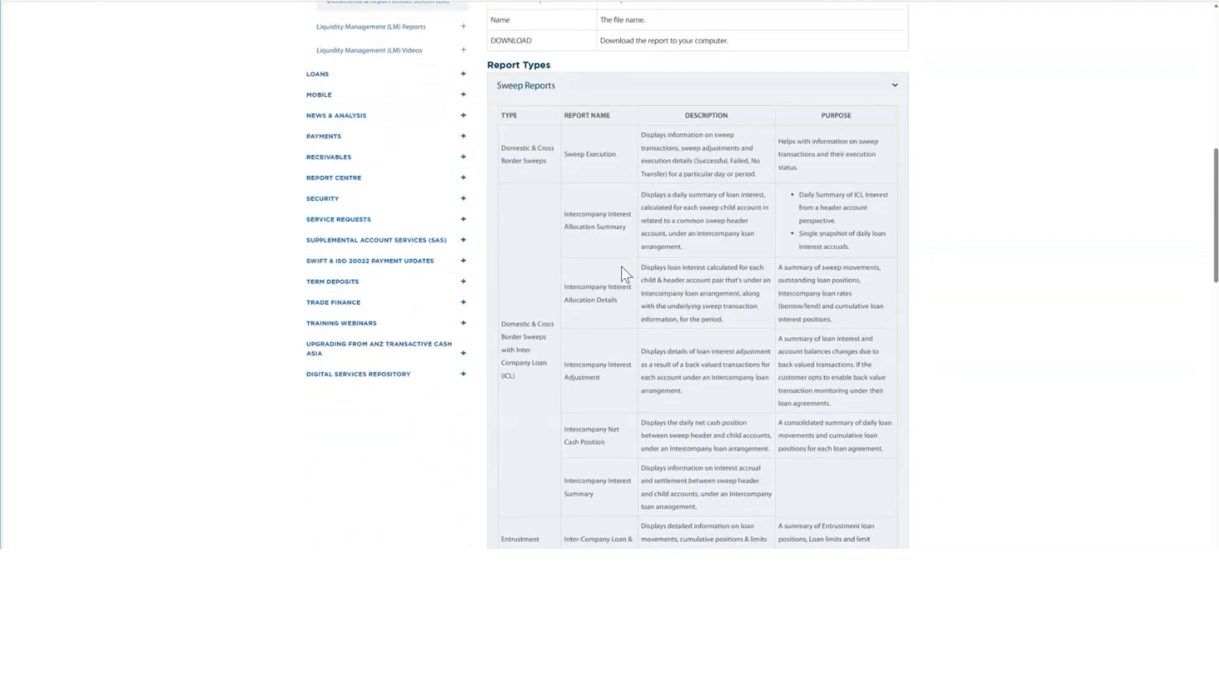
pyautogui.scroll(-2, 622, 274)
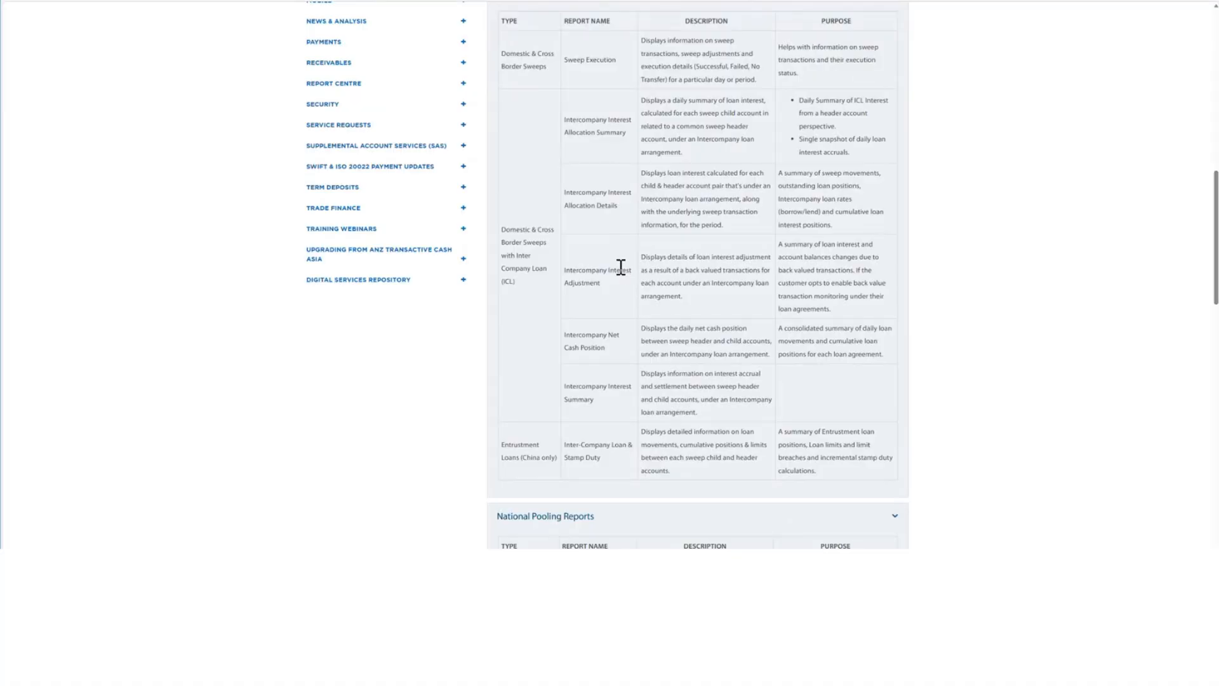
pyautogui.scroll(-2, 622, 264)
pyautogui.scroll(-3, 625, 270)
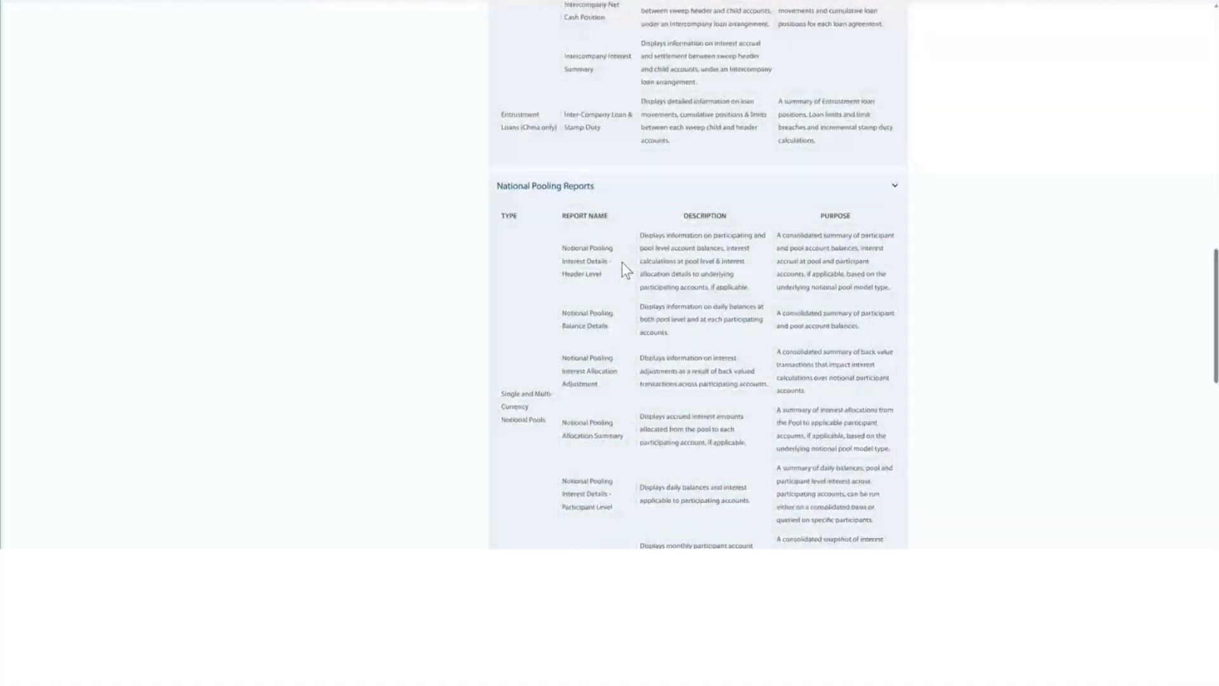
pyautogui.scroll(-4, 625, 270)
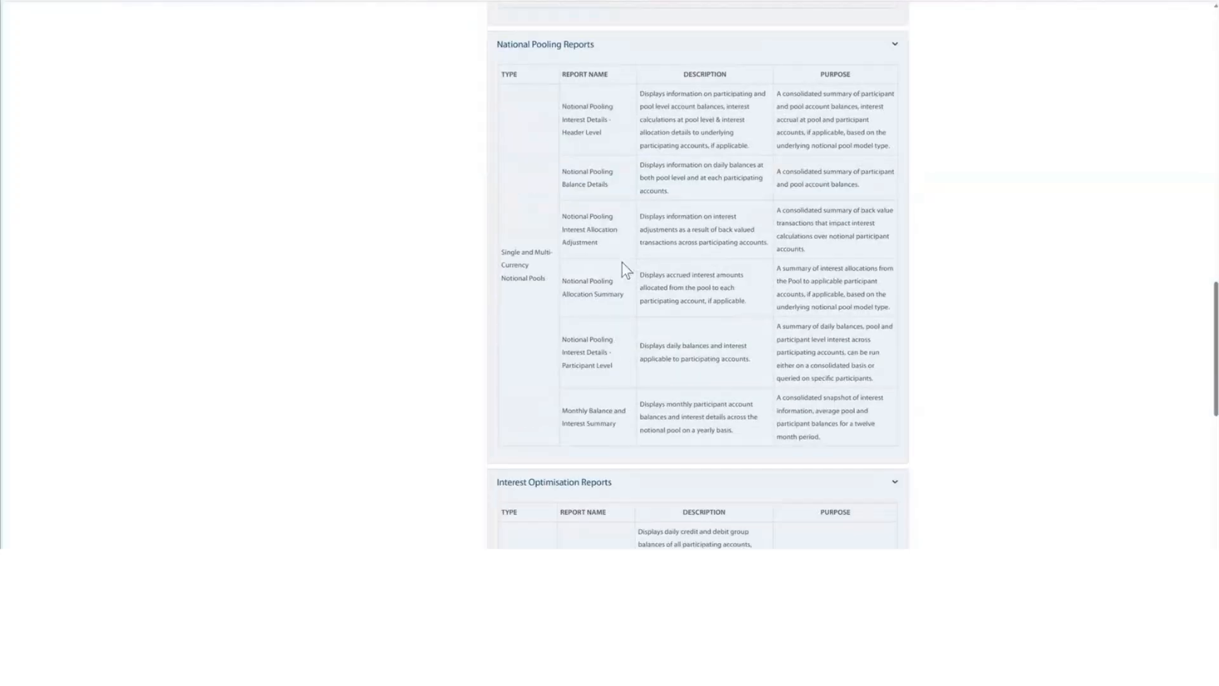
pyautogui.scroll(-2, 618, 260)
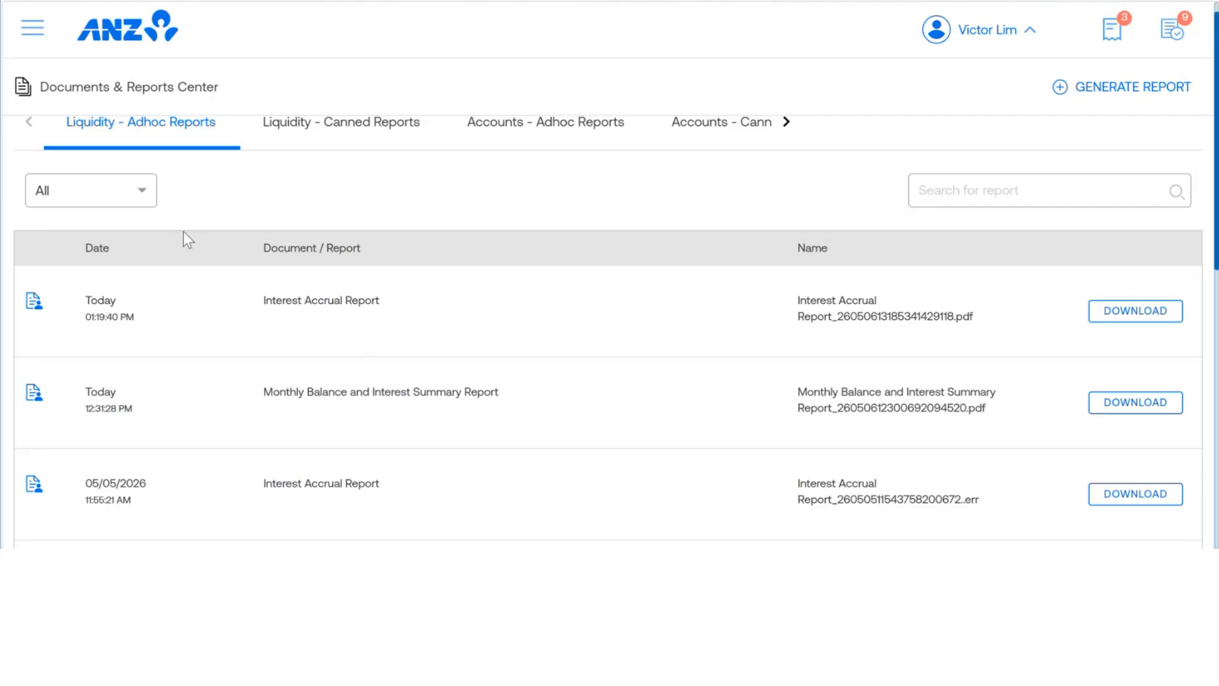
# Step: Return from the Monthly Balance and Interest Summary Report PDF to the liquidity portal and open the Sweeps screen
pyautogui.scroll(-3, 190, 230)
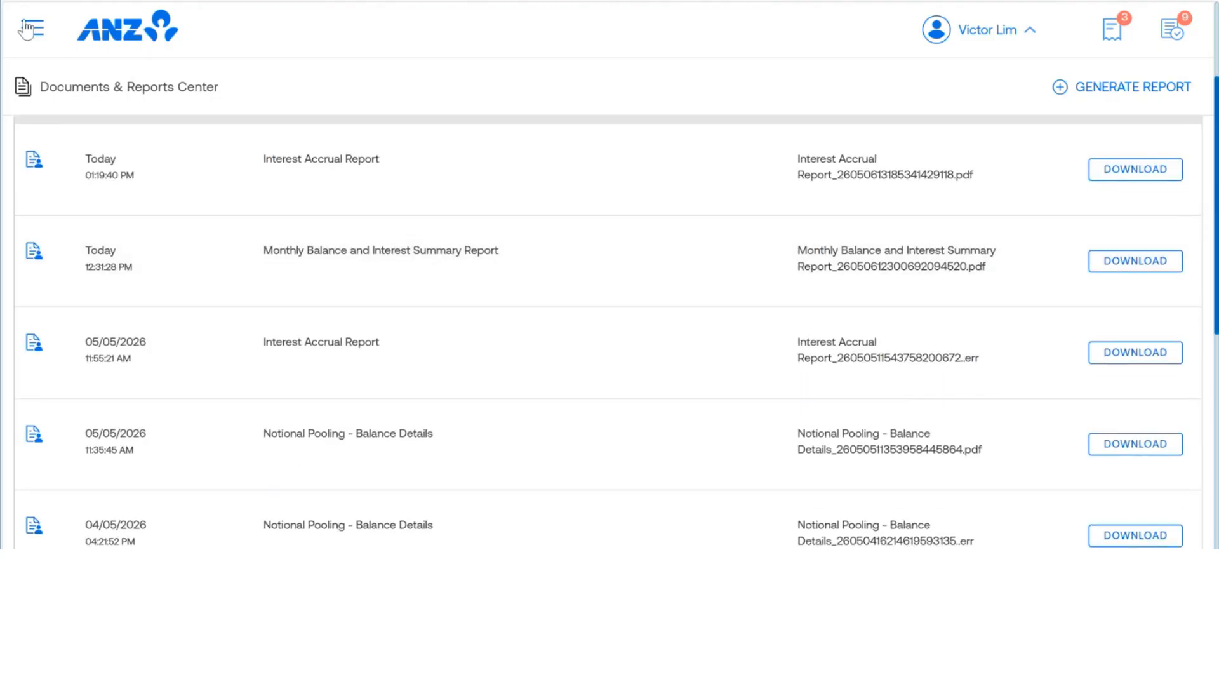
pyautogui.click(33, 28)
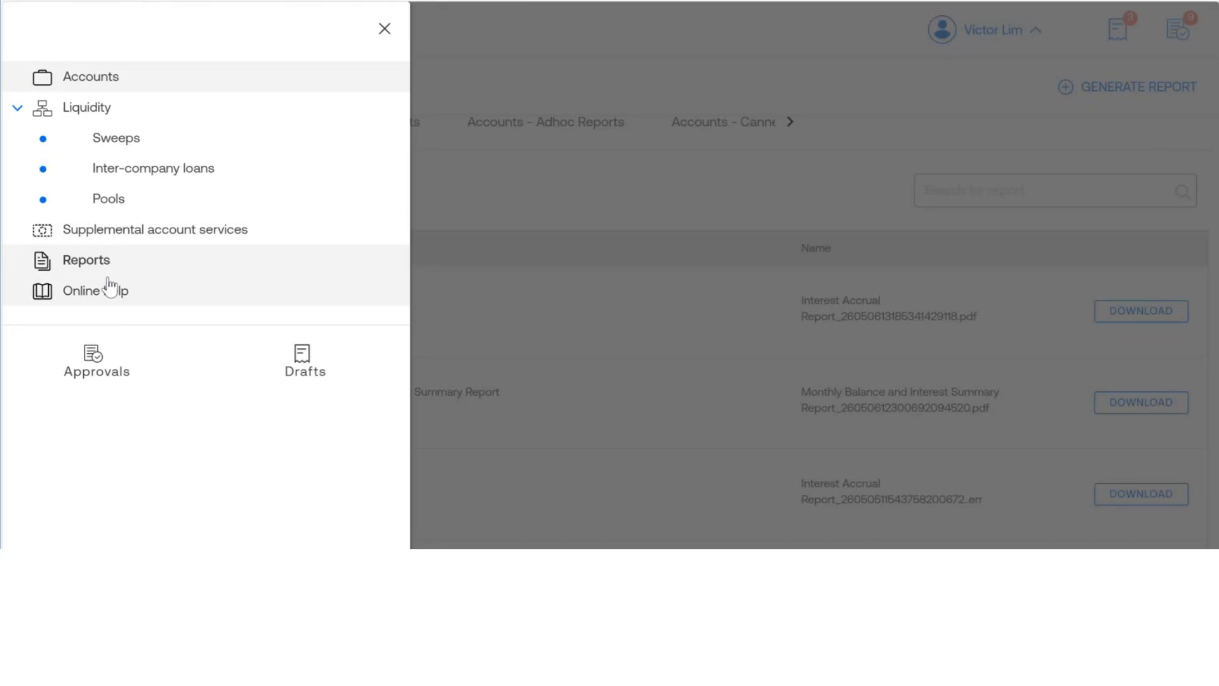
pyautogui.click(100, 139)
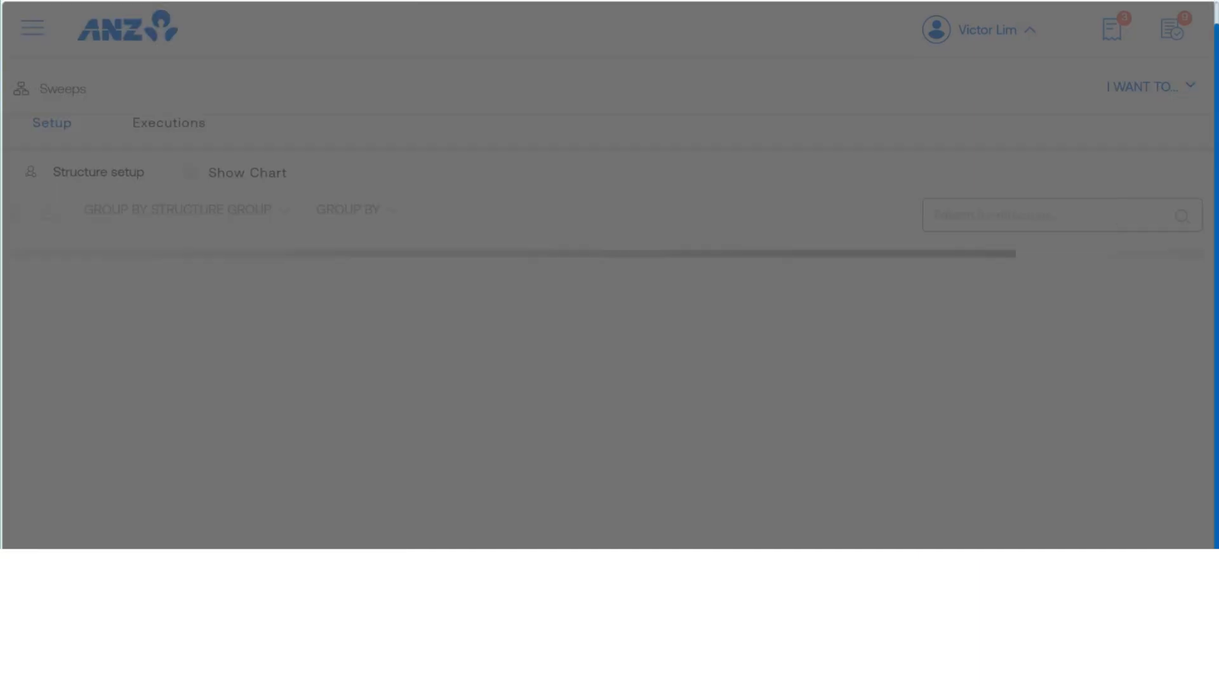